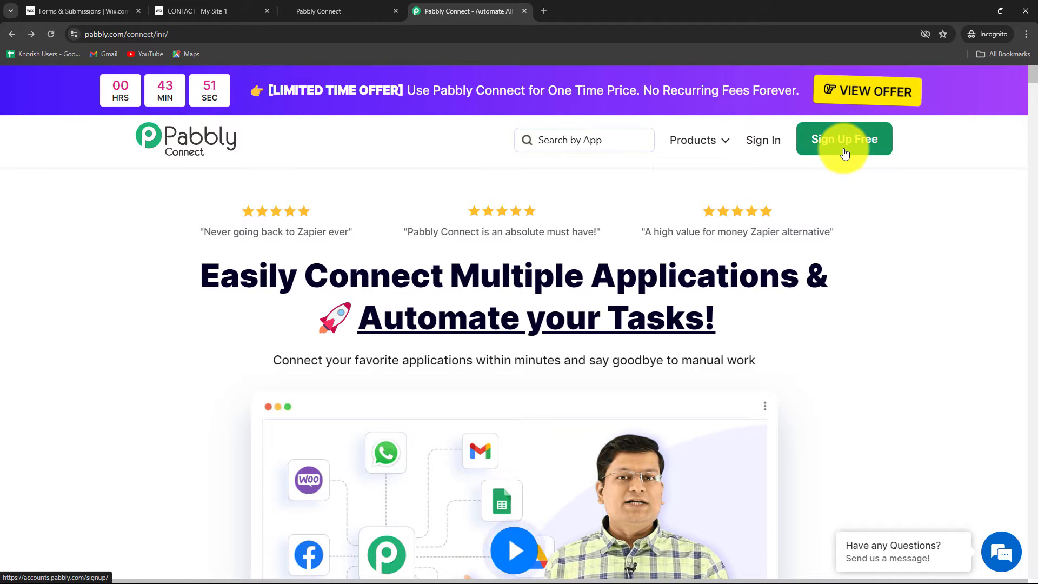
Sign in to the existing Pabbly account and access the Pabbly Connect application.
left_click(772, 148)
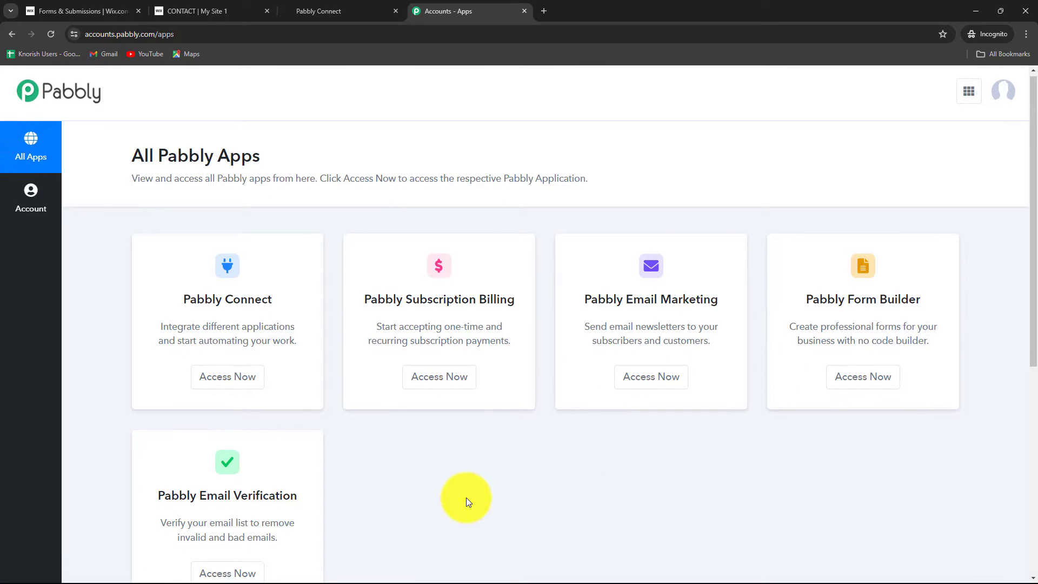
scroll(466, 498, "down", 2)
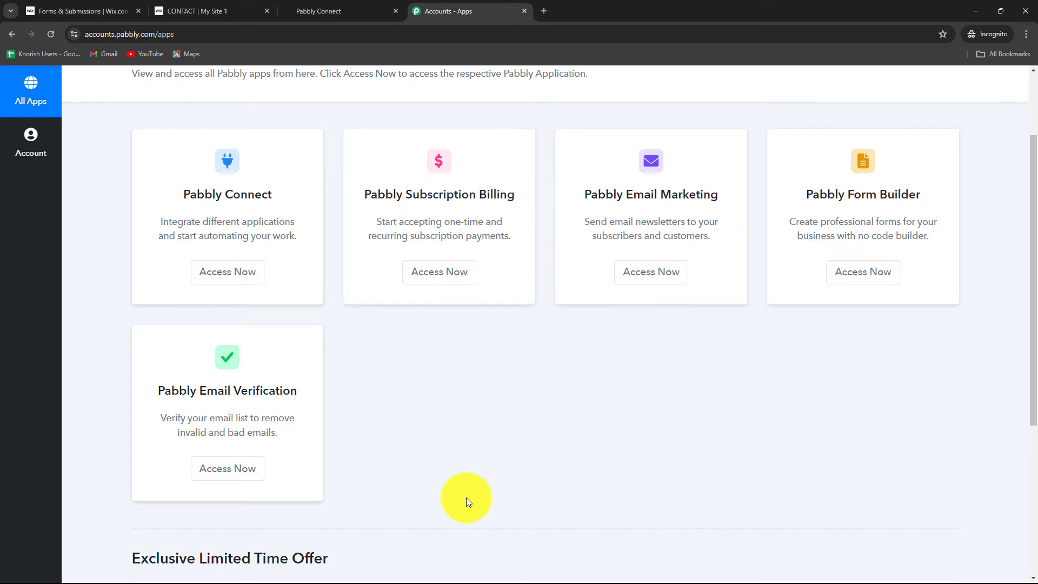
left_click_drag(184, 194, 297, 207)
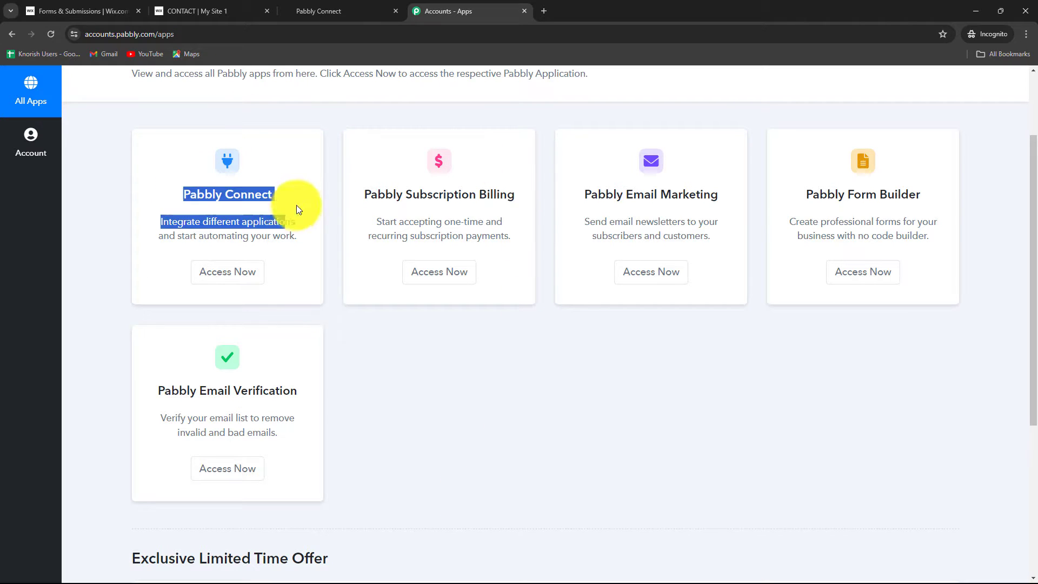
left_click(242, 271)
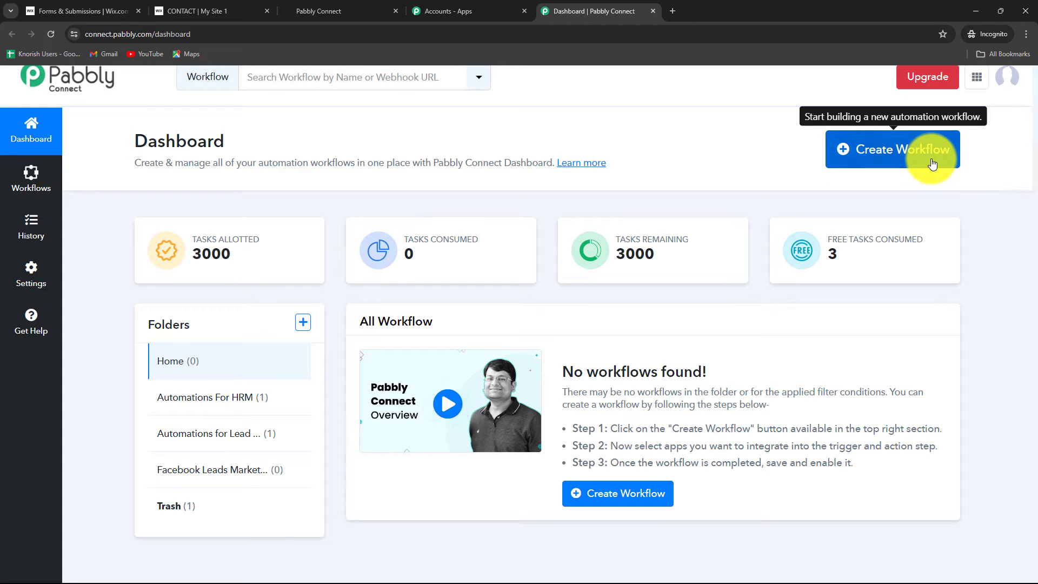
Create a workflow named "Create GoHighLevel Opportunity on Wix Form Submission" in the Automations for Lead Management folder.
left_click(931, 163)
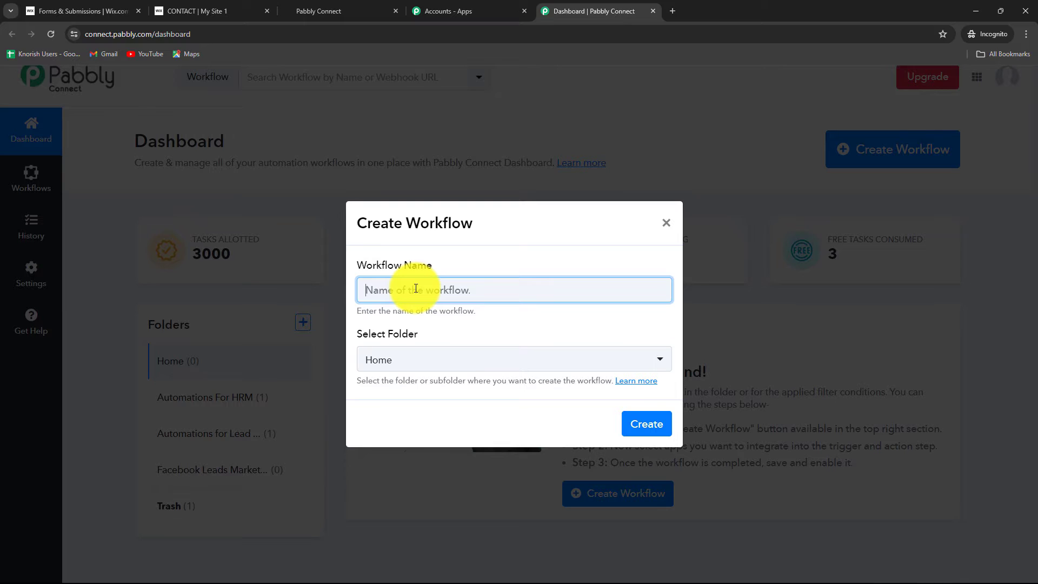
type("Create GoHighLevel Opportunity on Wix Form Submission")
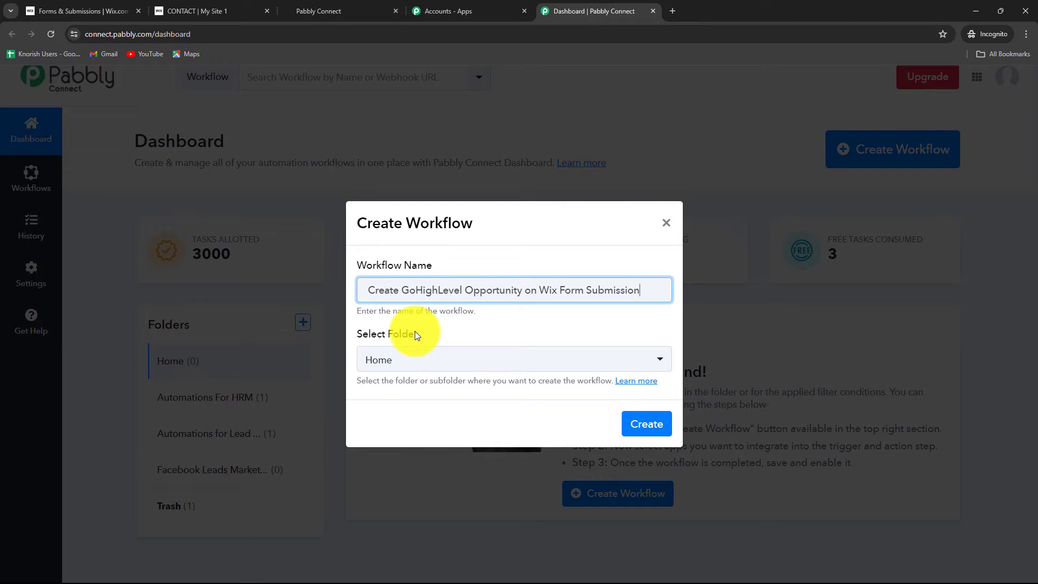
left_click(410, 360)
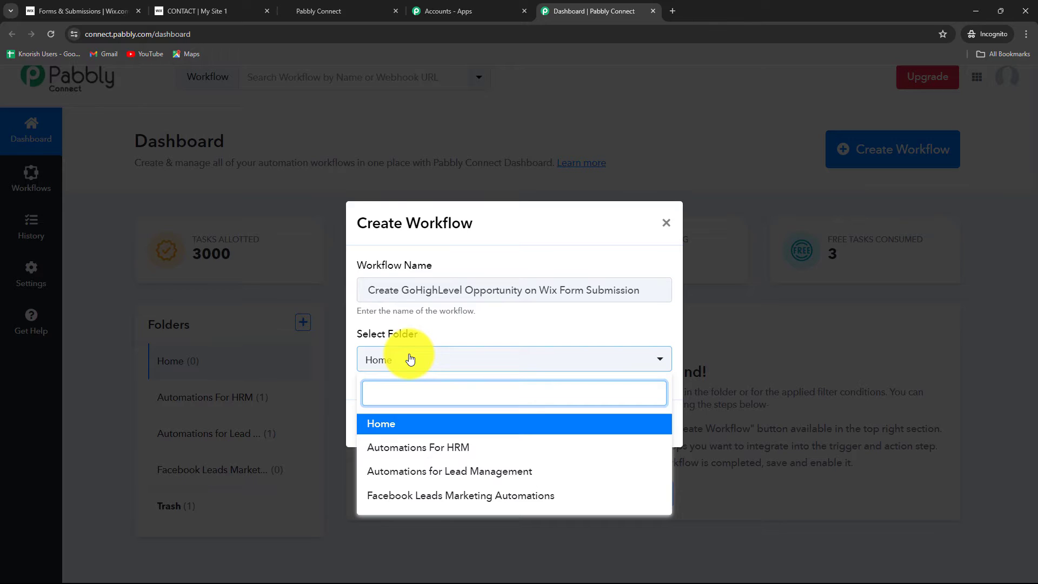
left_click(426, 472)
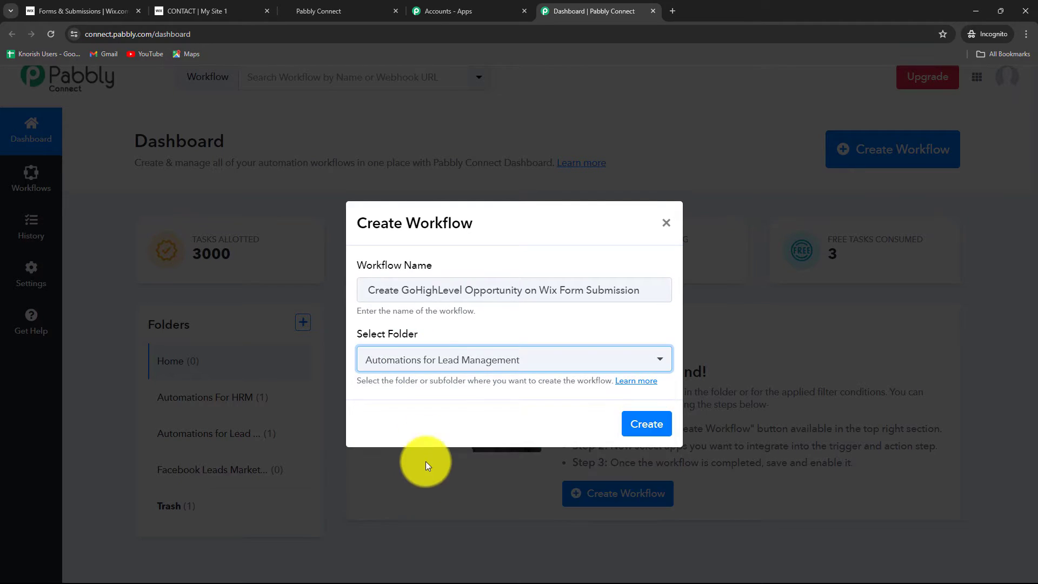
left_click(649, 424)
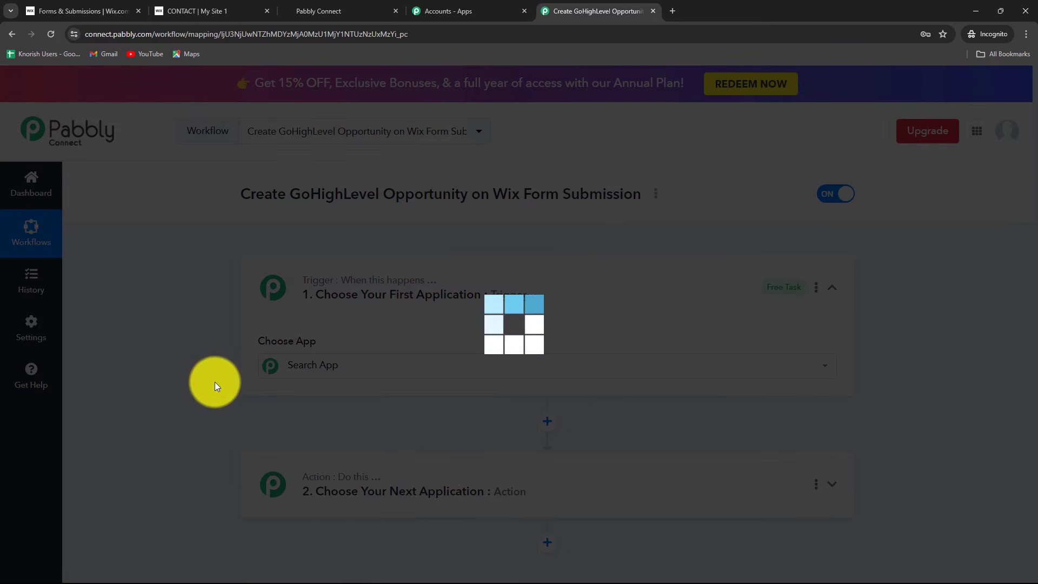
Set the workflow's trigger app to Wix Forms with New Form Submission as the trigger event.
scroll(213, 385, "down", 3)
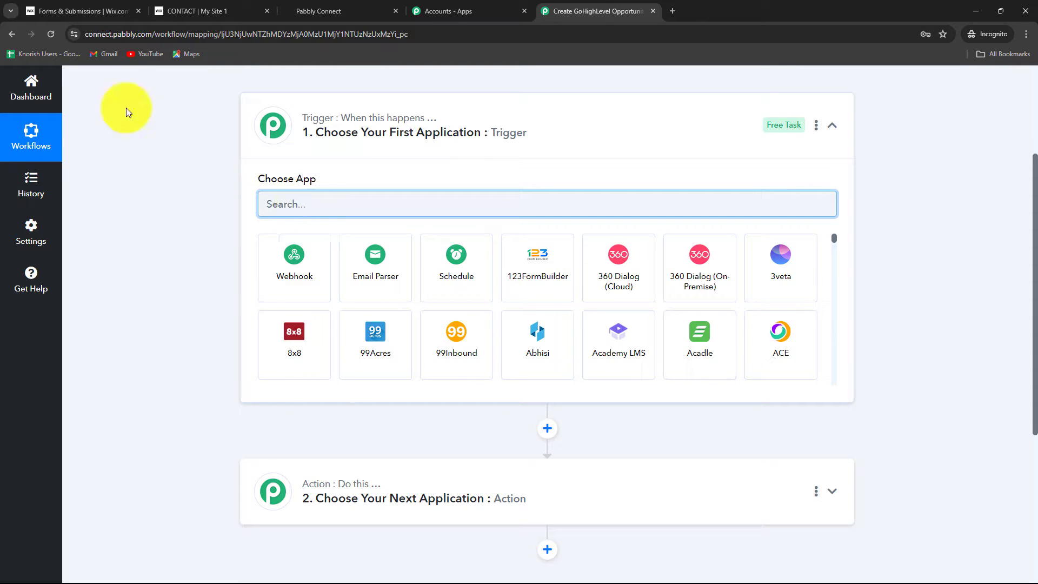
left_click(195, 11)
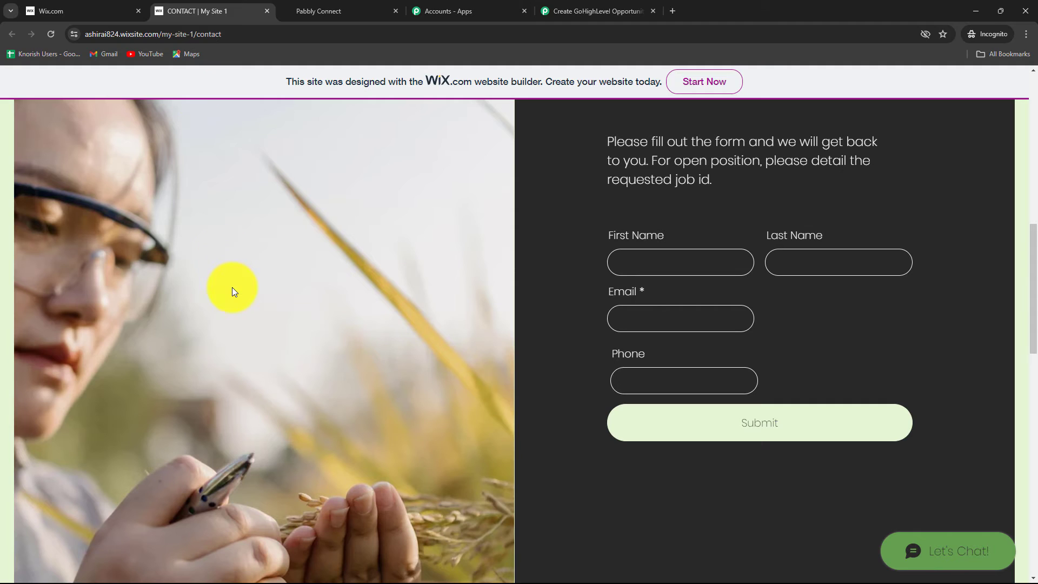
left_click(584, 11)
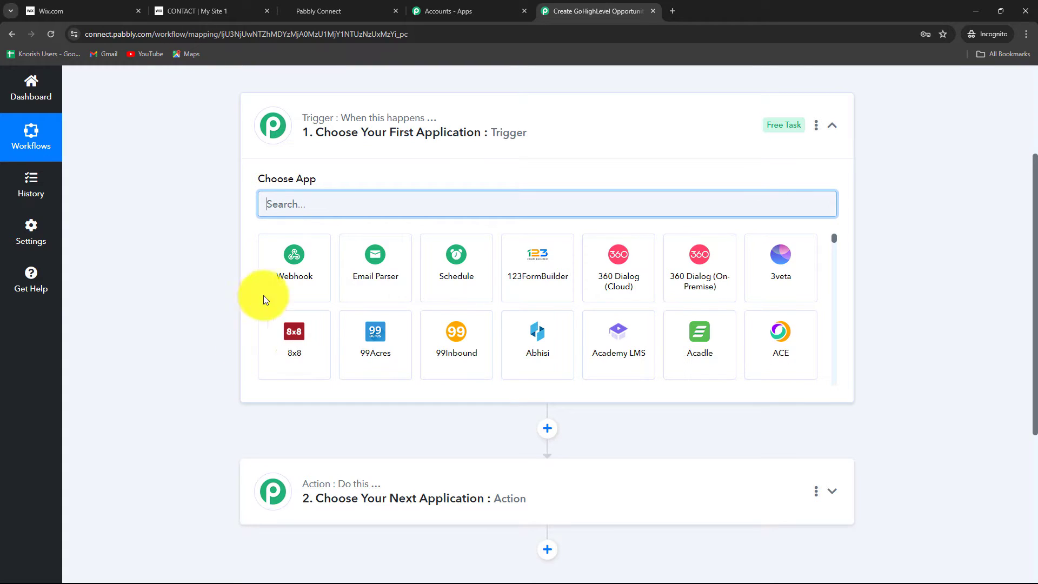
key("Caps_Lock")
type("Wix")
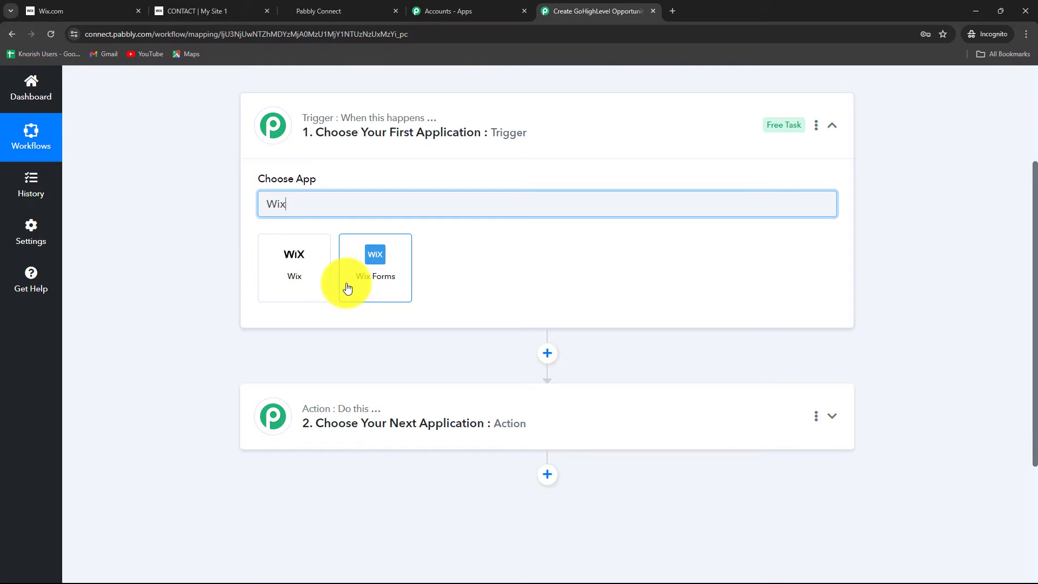
left_click(347, 289)
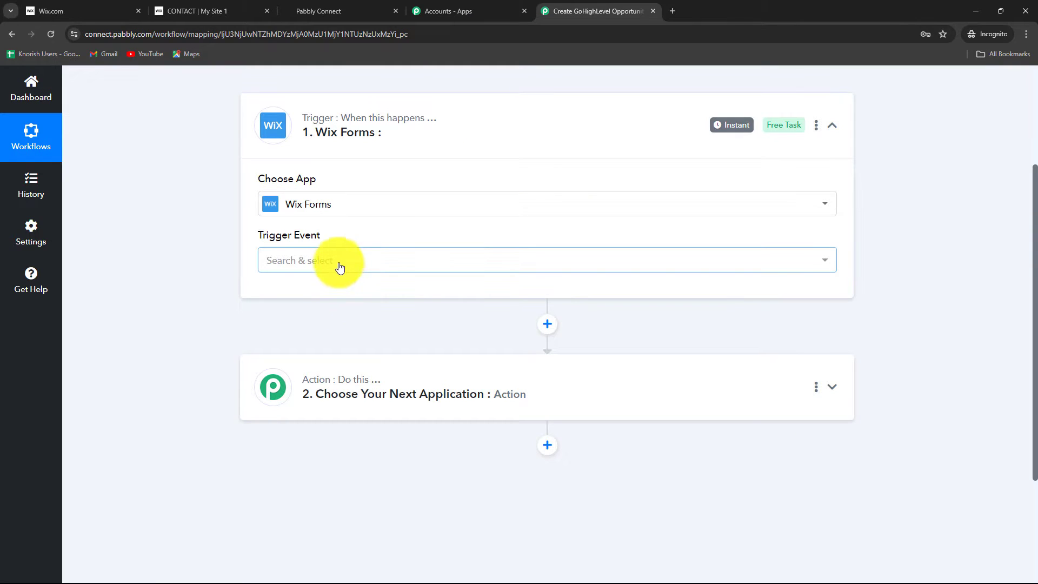
left_click(340, 268)
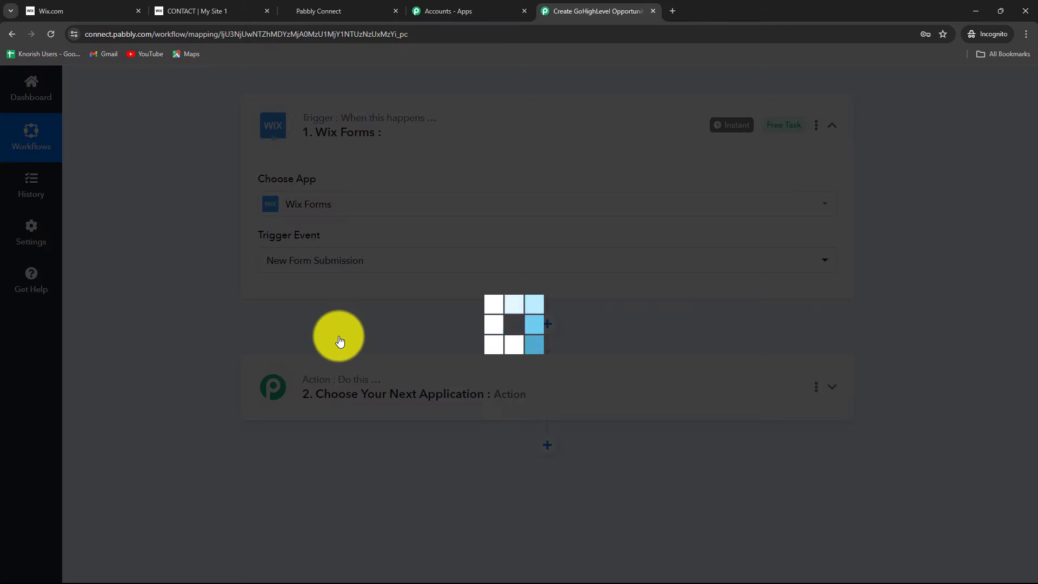
left_click(339, 327)
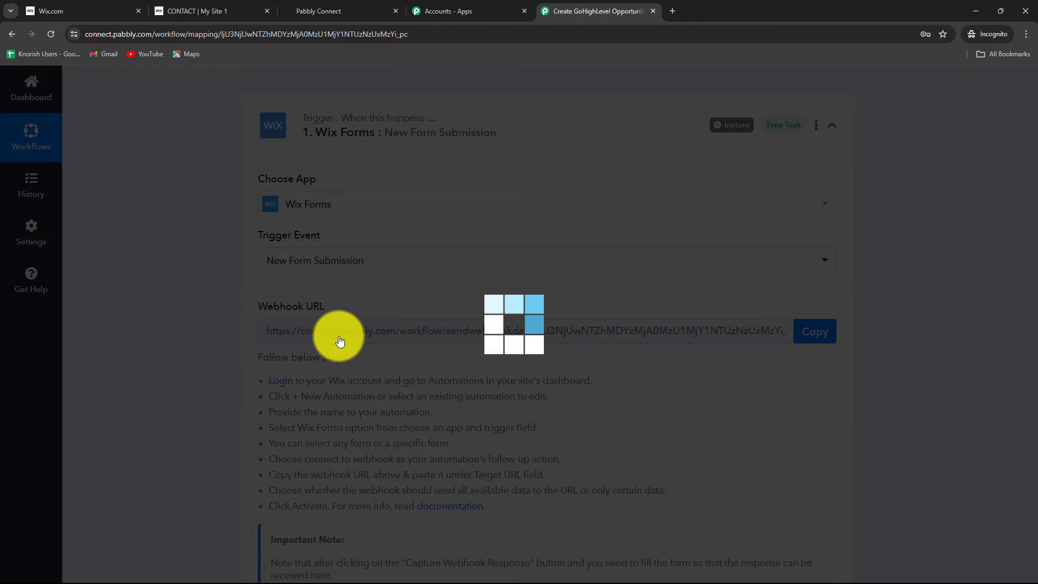
Review the Wix Forms setup instructions and copy the trigger's webhook URL.
scroll(340, 336, "down", 2)
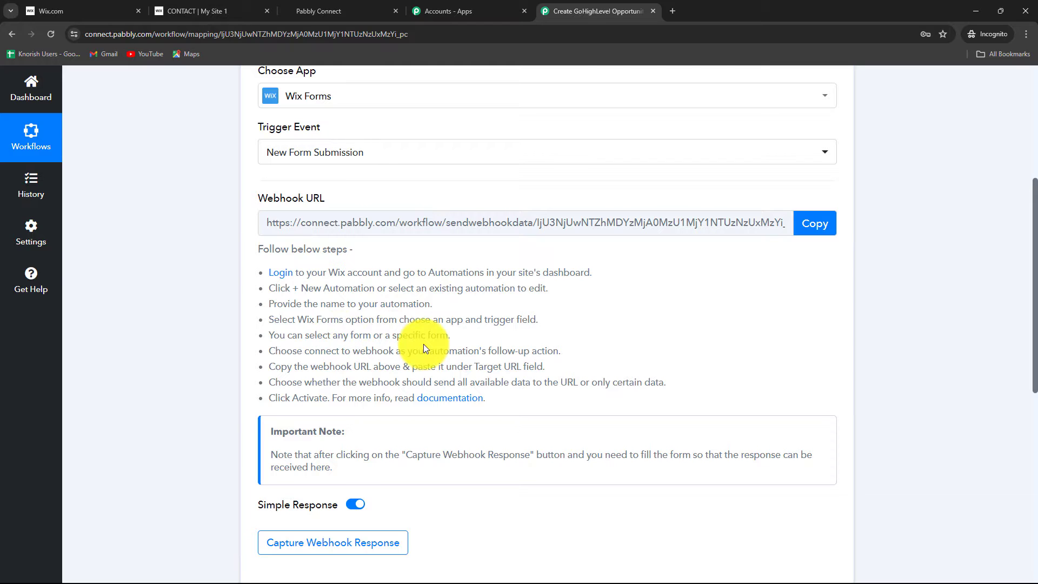
scroll(670, 351, "up", 2)
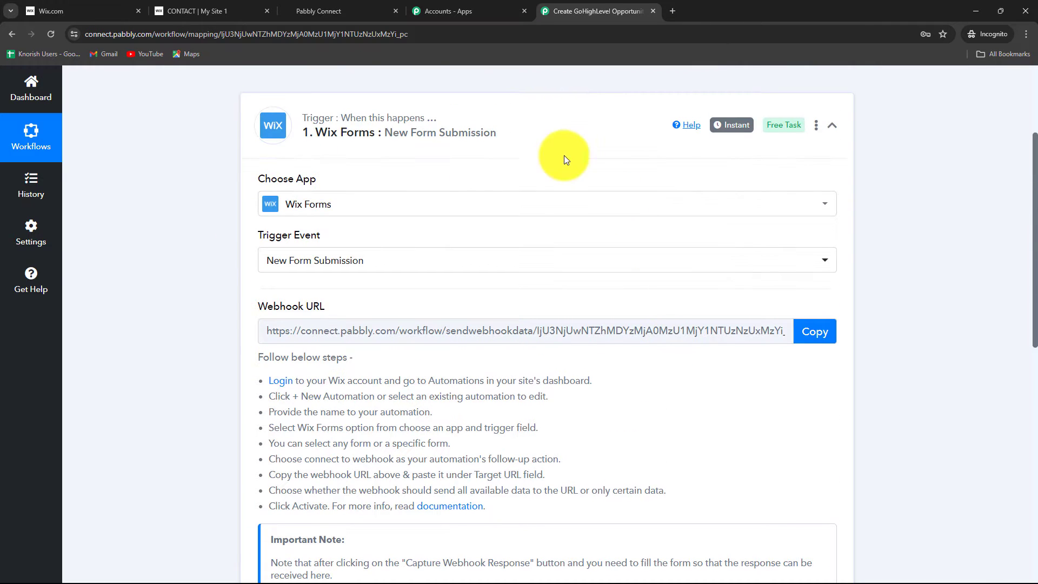
scroll(449, 262, "down", 1)
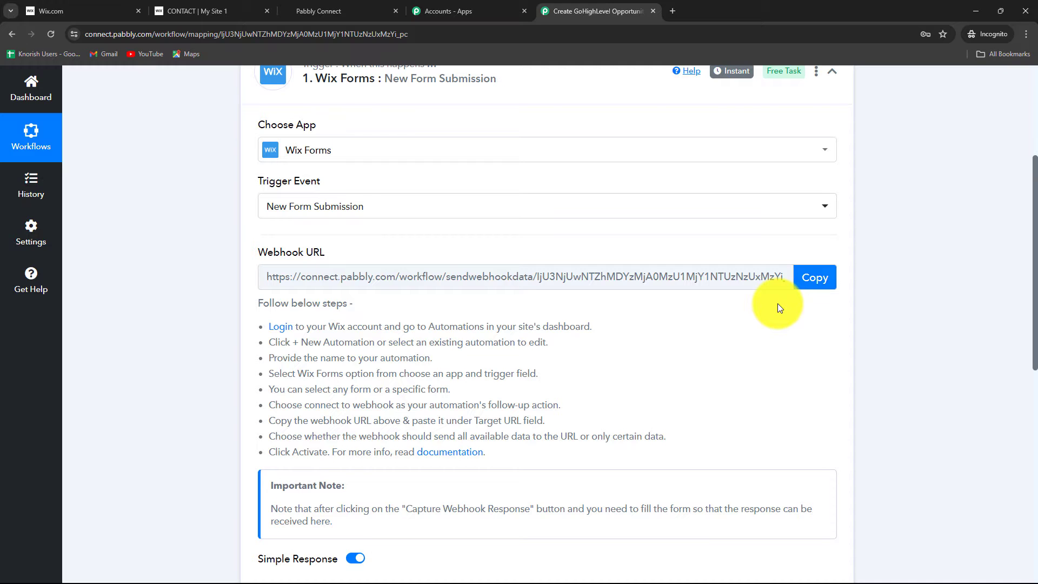
left_click(815, 277)
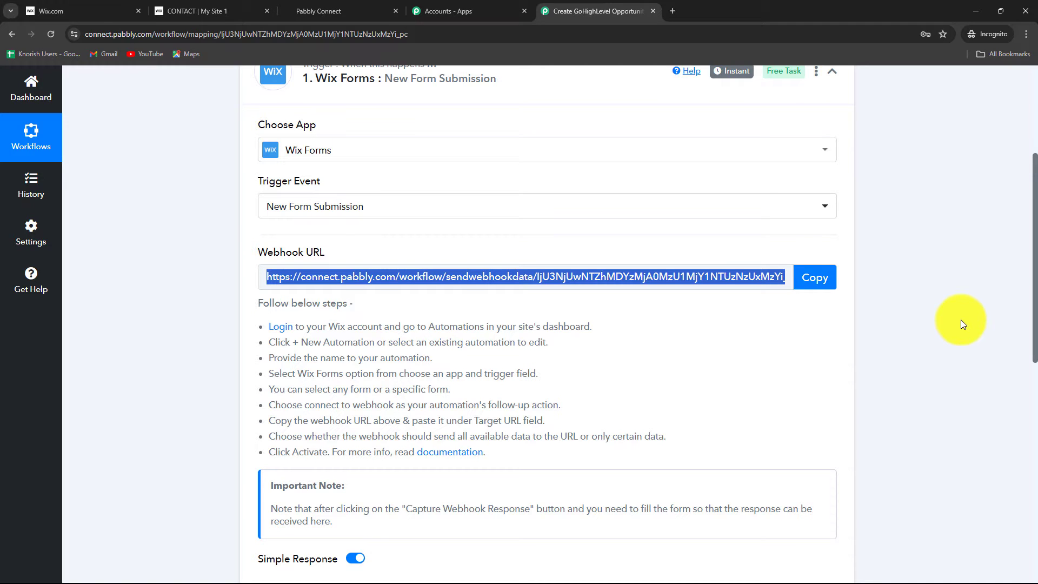
Switch to the Wix dashboard and start a new automation from scratch in the site's Automations.
left_click(67, 18)
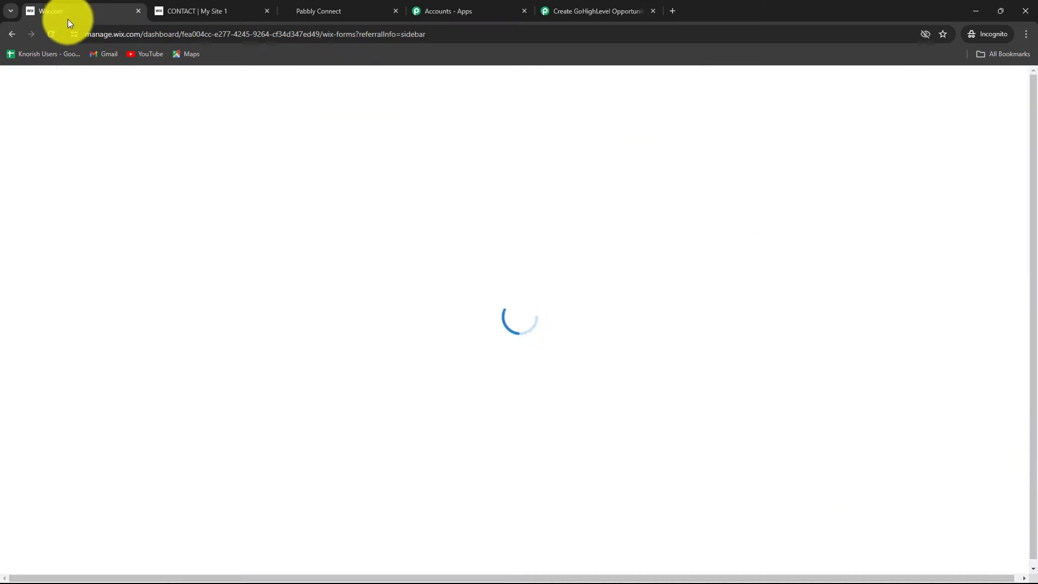
scroll(627, 292, "down", 3)
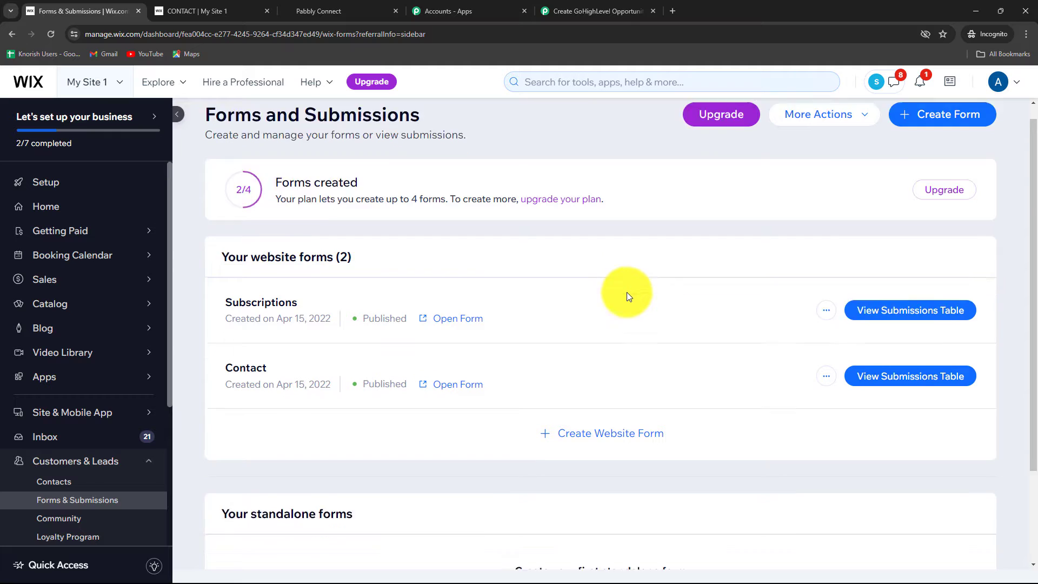
scroll(112, 333, "down", 4)
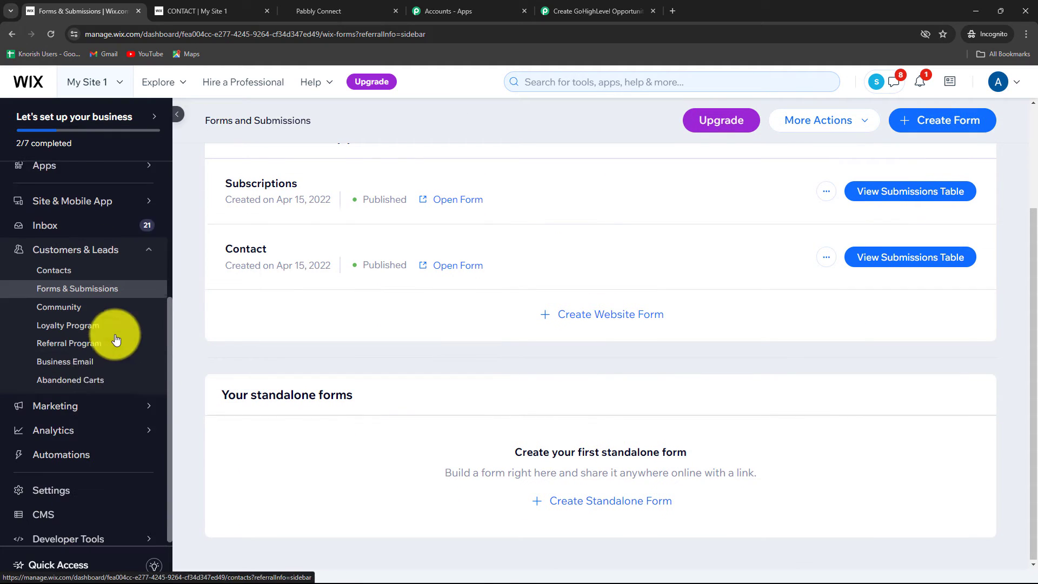
left_click(71, 452)
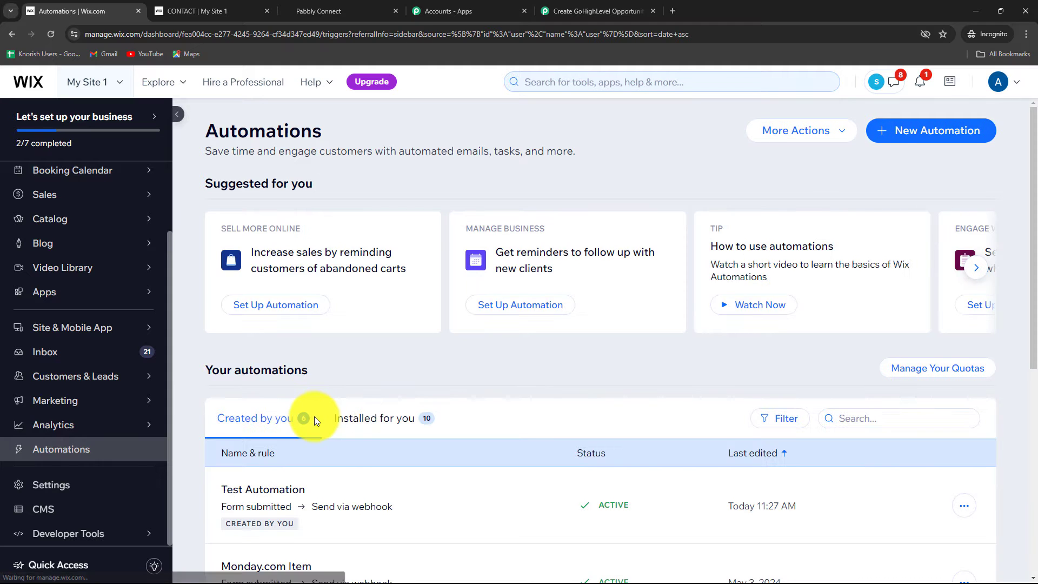
left_click(913, 132)
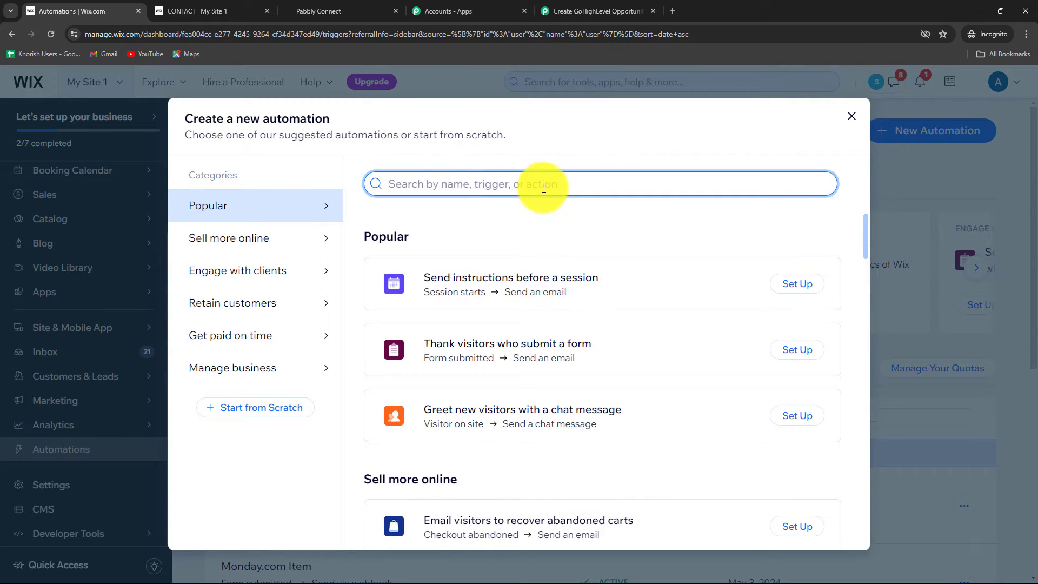
left_click(258, 408)
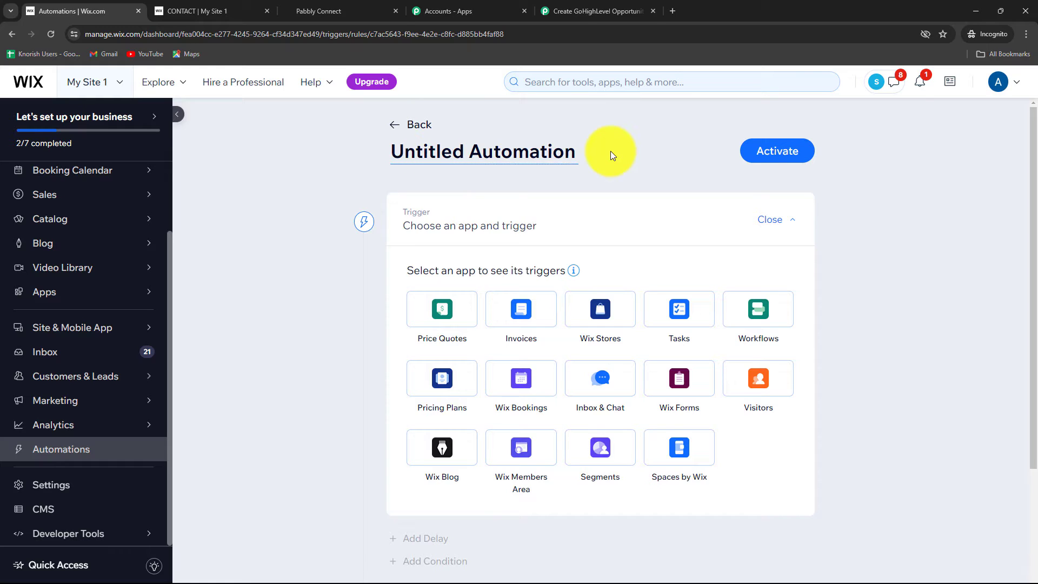
Rename the untitled Wix automation to "New Automation".
left_click(464, 152)
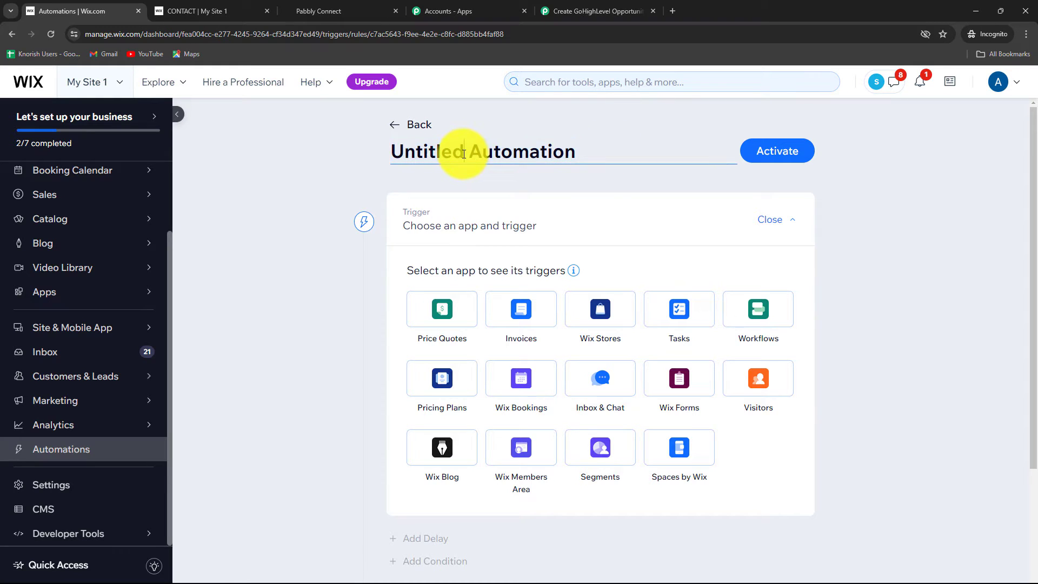
left_click_drag(464, 153, 314, 135)
type("New")
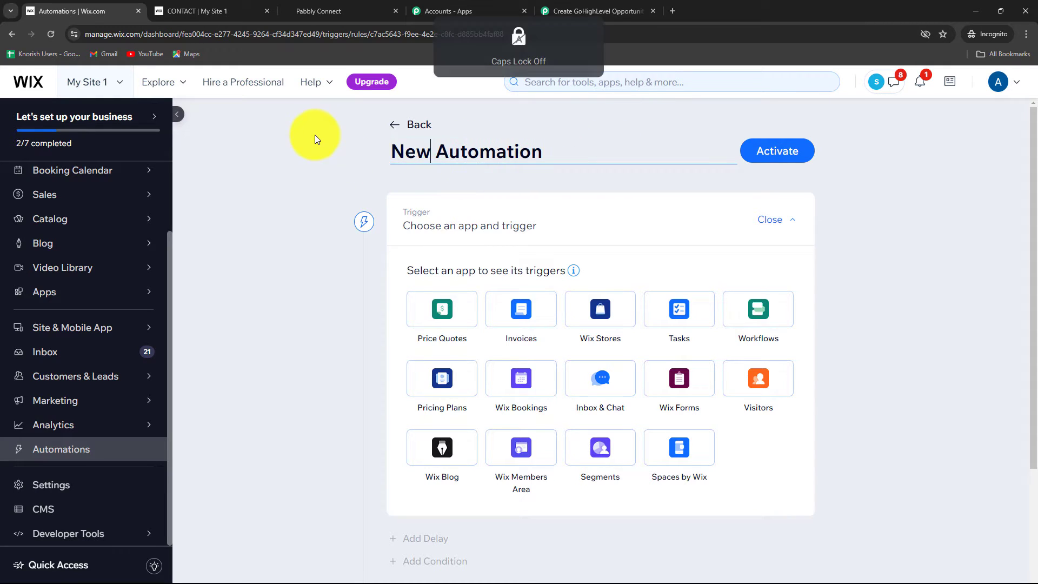
left_click(288, 154)
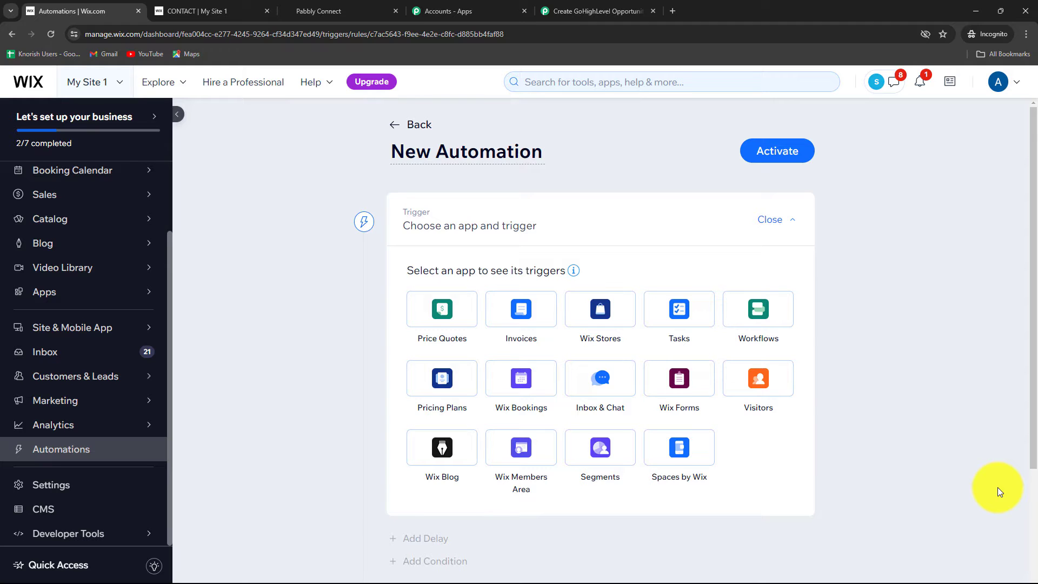
Set the automation's trigger to Wix Forms, Form submitted, limited to the specific form Contact.
scroll(997, 487, "down", 3)
scroll(948, 476, "up", 3)
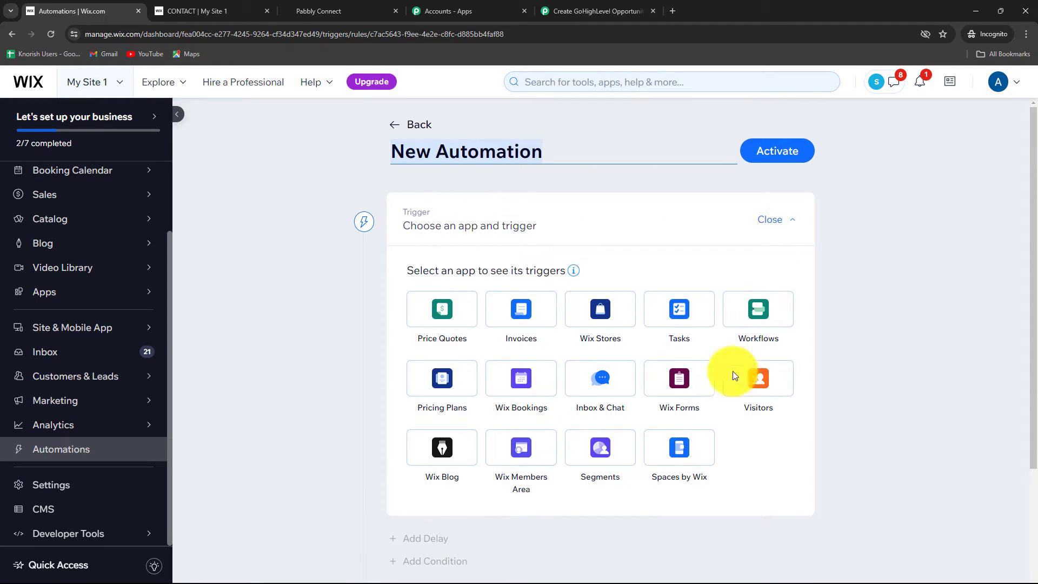
left_click(678, 378)
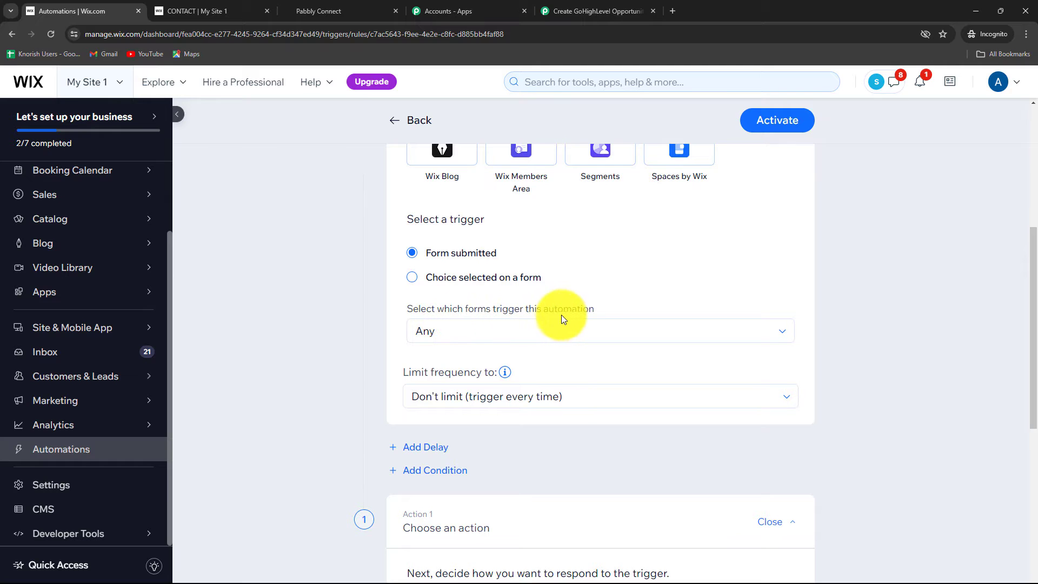
left_click(518, 333)
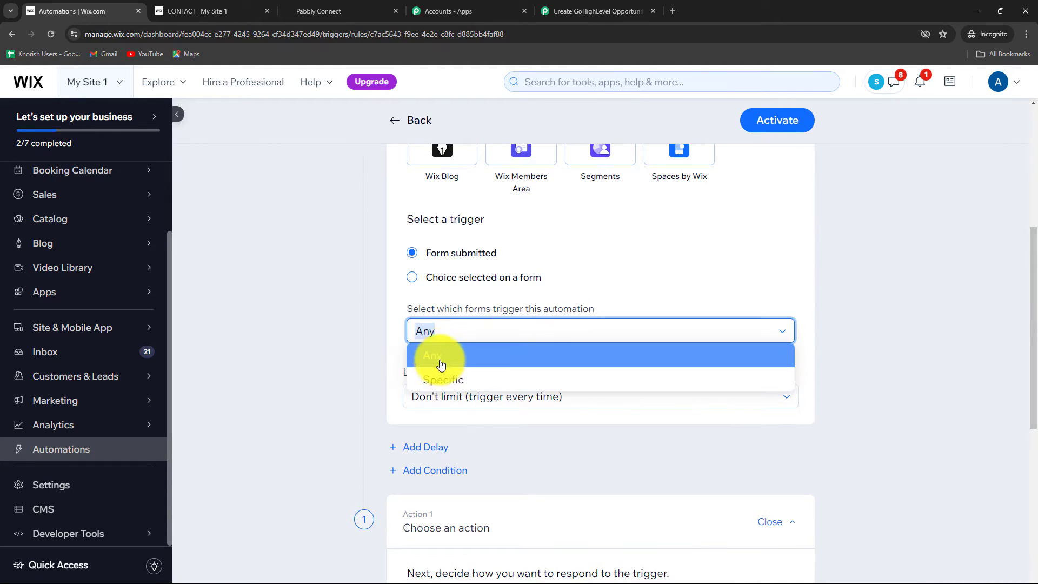
left_click(460, 384)
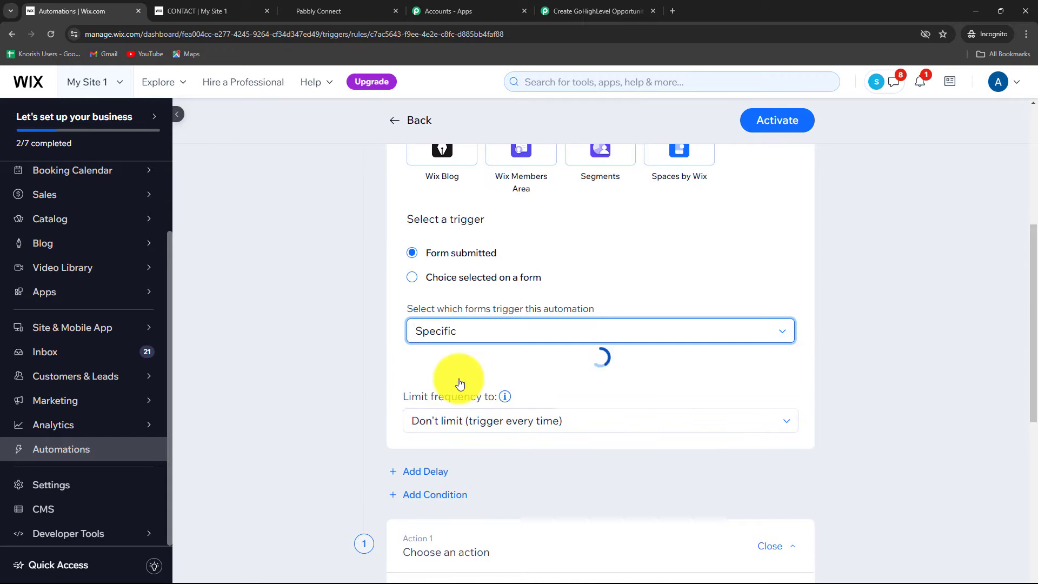
scroll(457, 378, "down", 2)
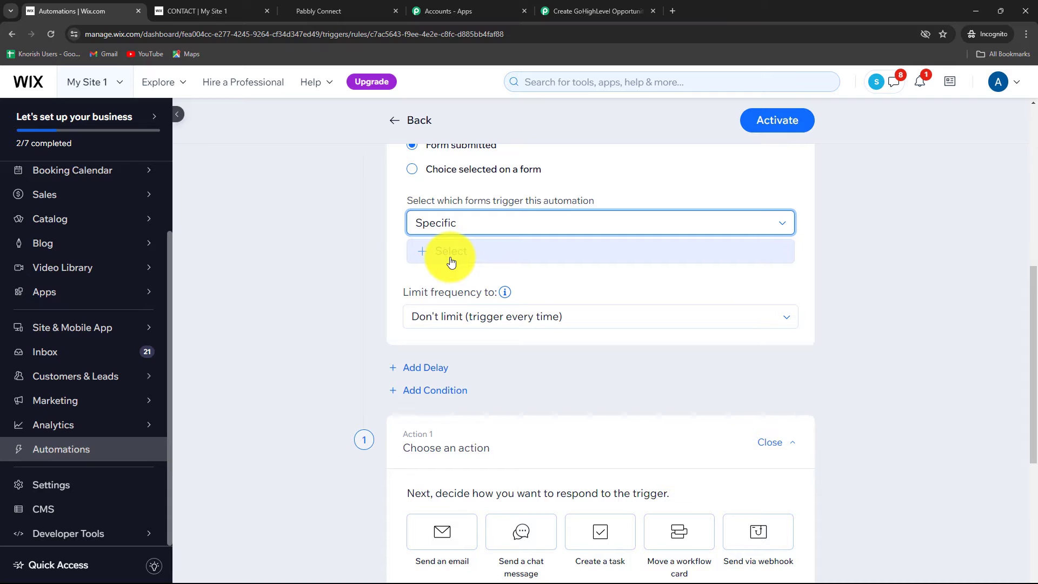
left_click(456, 259)
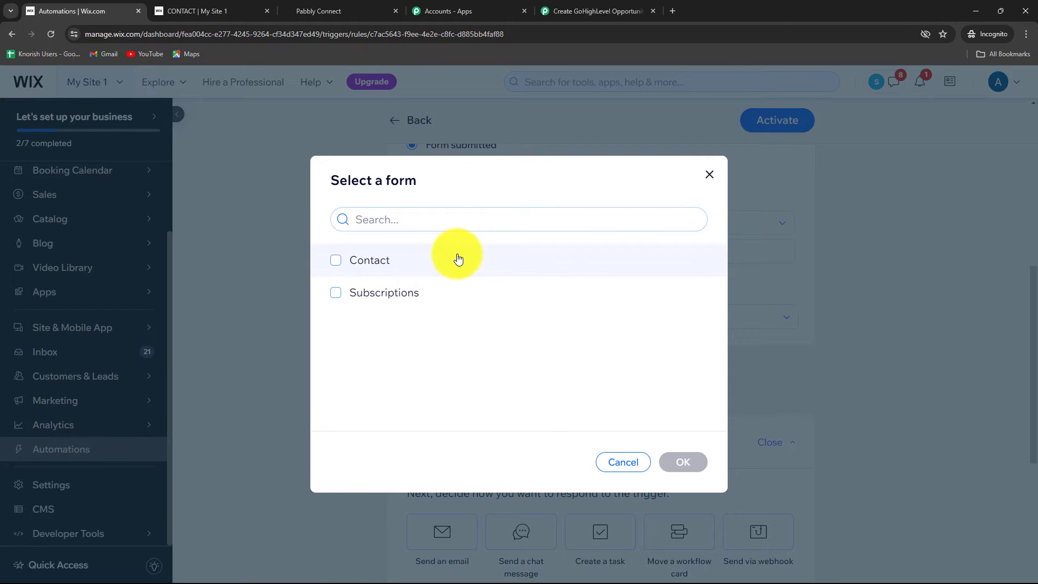
left_click(336, 265)
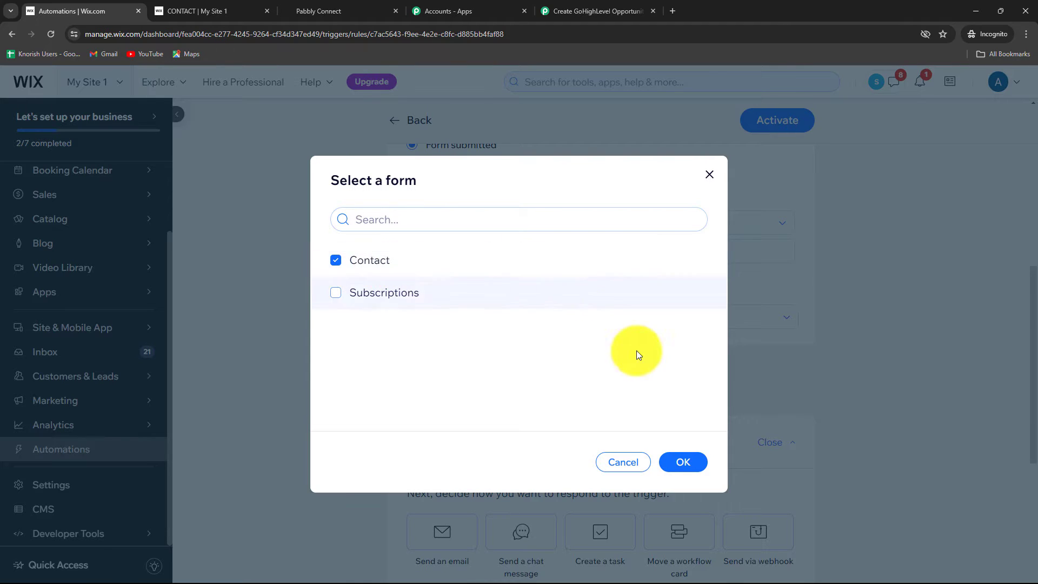
left_click(677, 461)
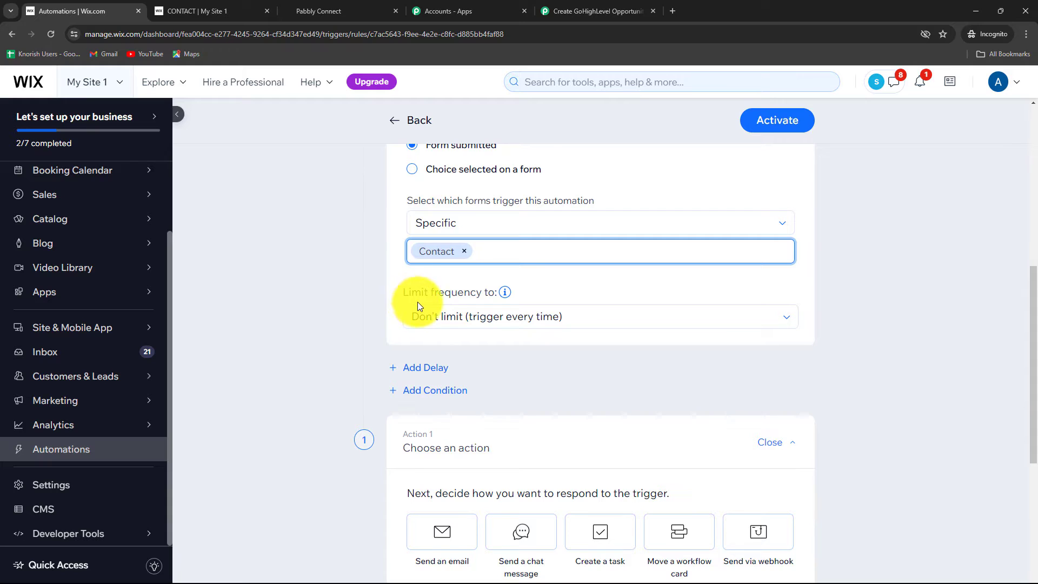
Keep the trigger's frequency limit at "Don't limit (trigger every time)".
left_click(448, 323)
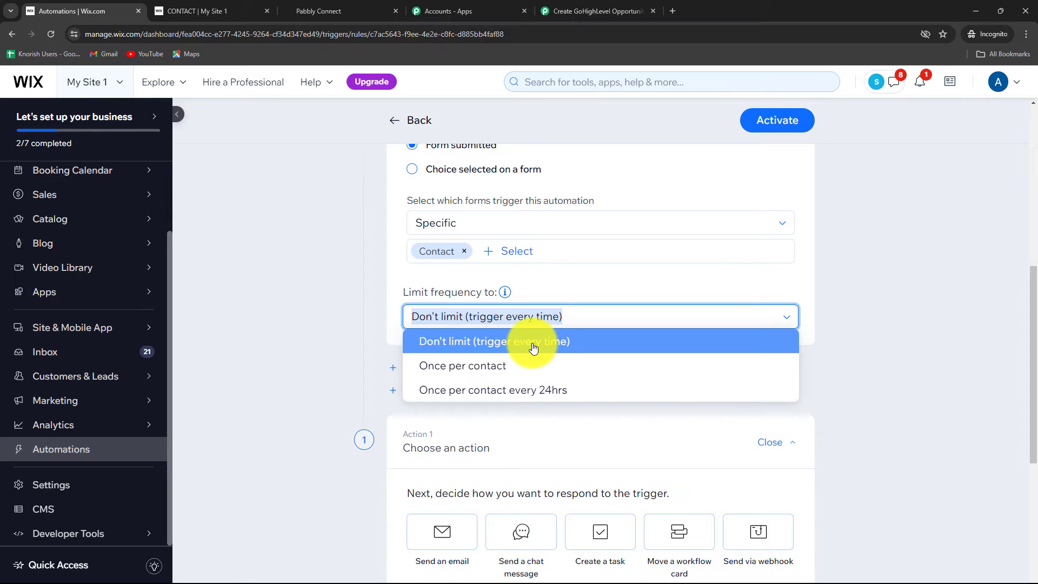
left_click(533, 348)
left_click(462, 320)
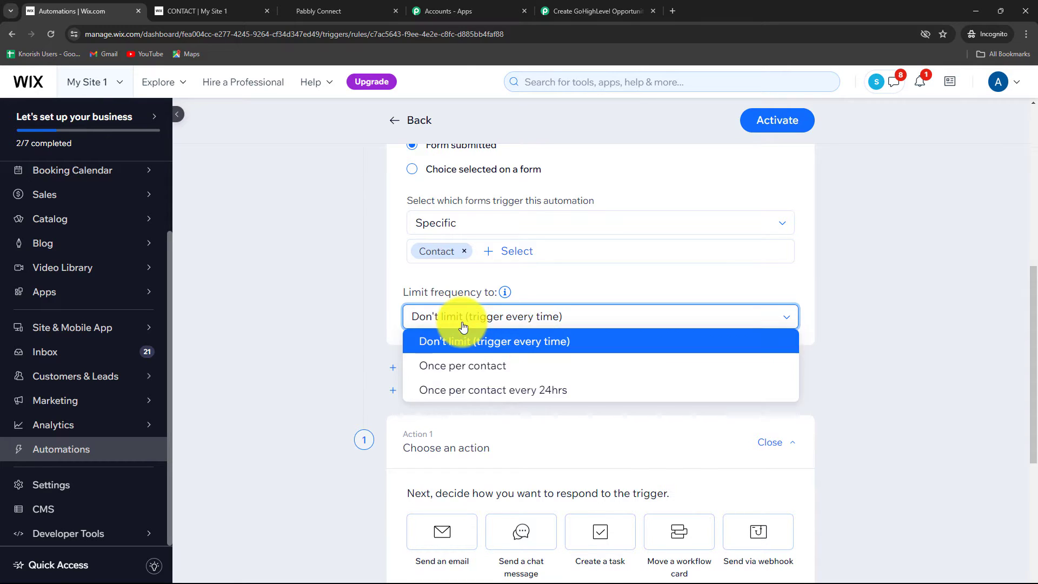
left_click(345, 320)
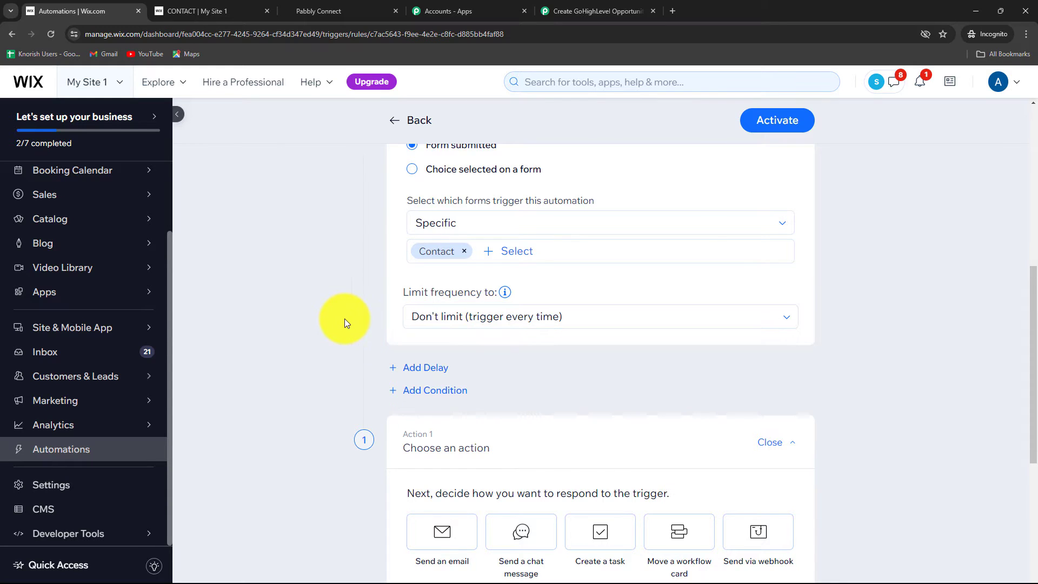
Add a Send via webhook action with the copied webhook URL as target and all keys and values, and activate the automation.
scroll(345, 319, "down", 4)
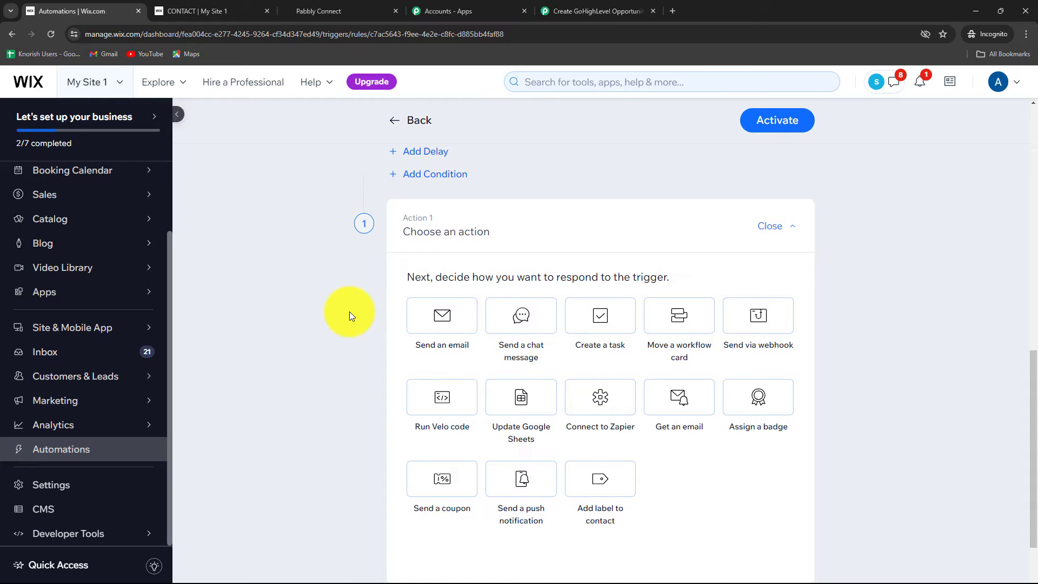
left_click(747, 327)
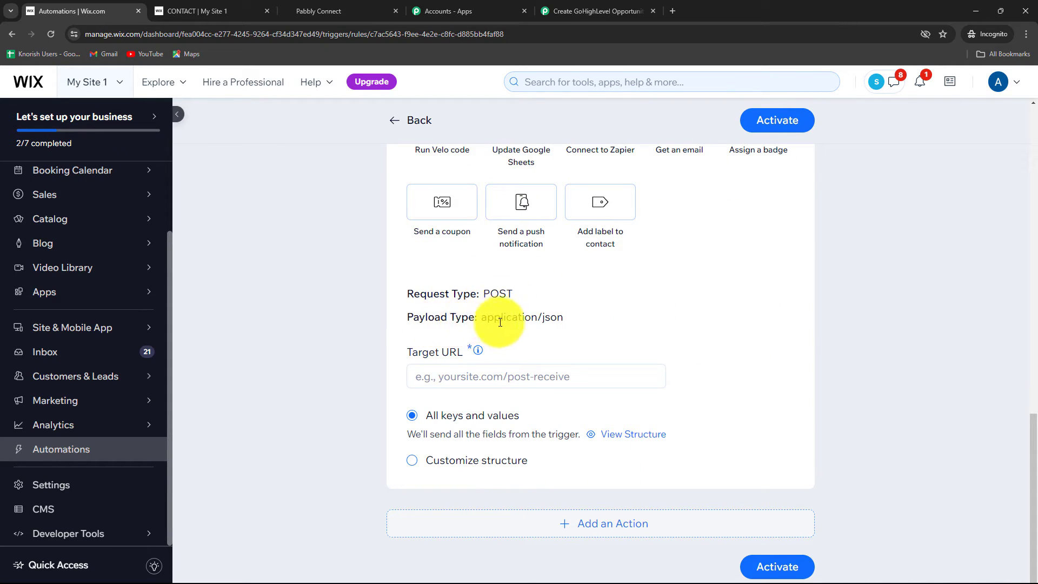
left_click(431, 371)
key("ctrl+v")
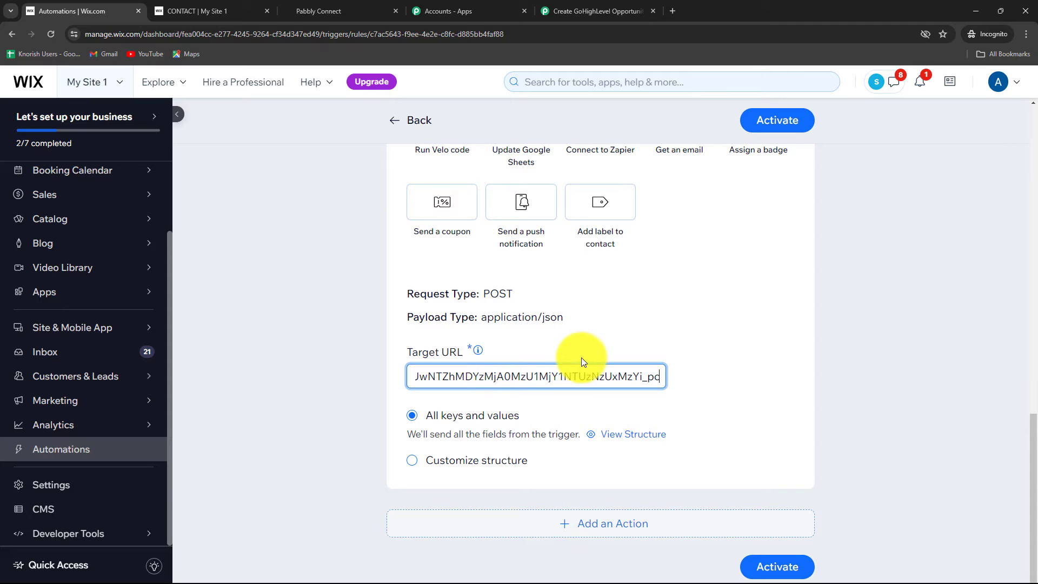
left_click(767, 565)
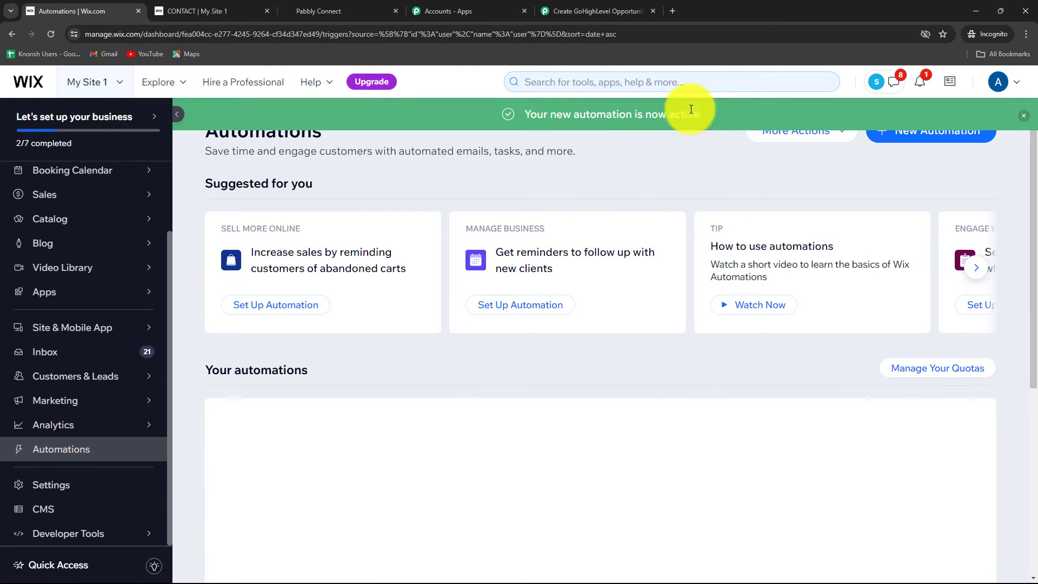
Check the new automation in the list and the trigger's webhook capture status in the Pabbly Connect workflow.
scroll(535, 407, "down", 3)
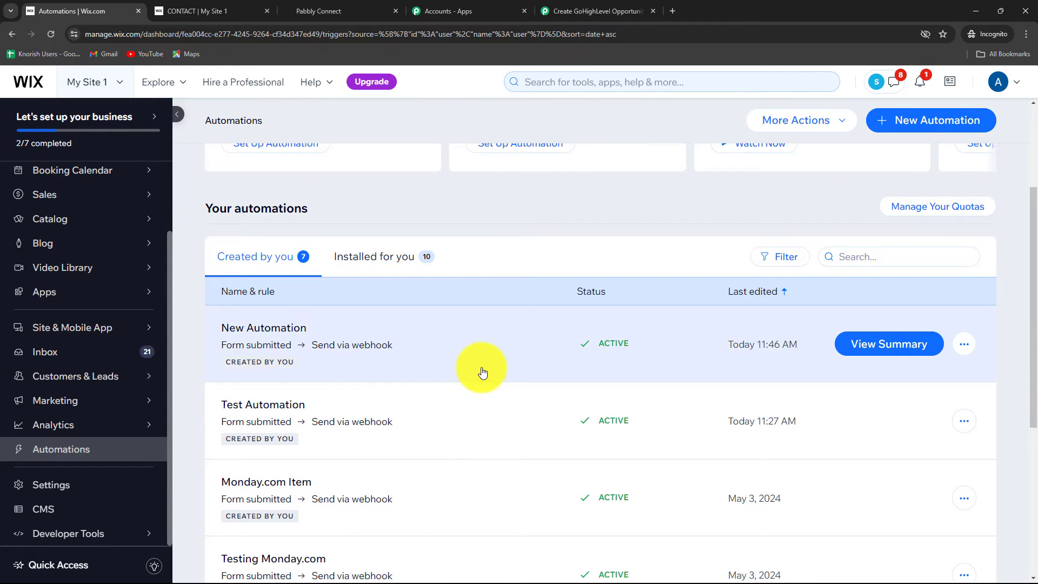
left_click(594, 10)
scroll(1026, 355, "down", 3)
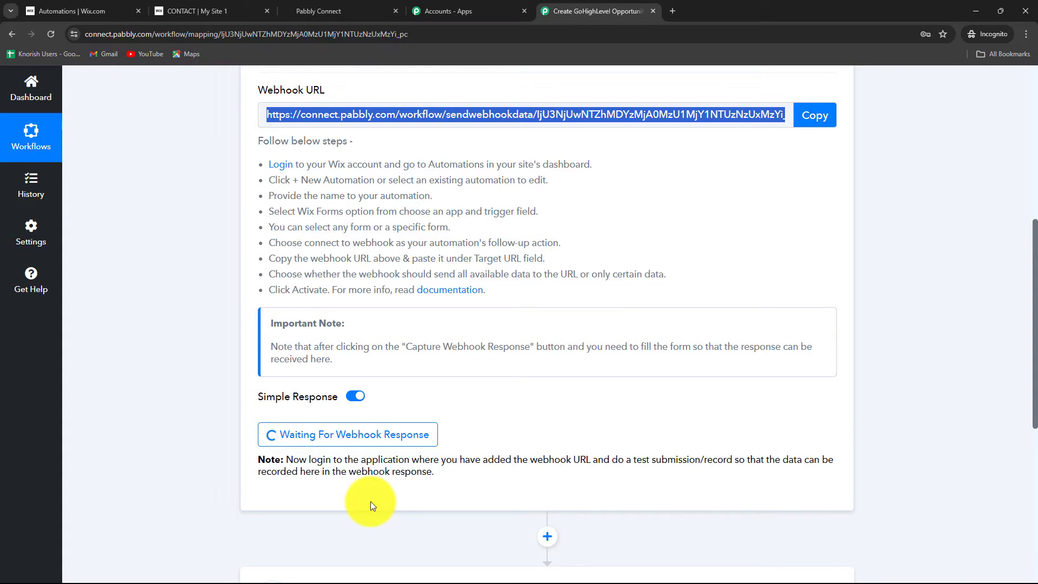
Switch back to the Wix dashboard, open the published Contact form from Forms & Submissions, and close the older contact page.
left_click(90, 11)
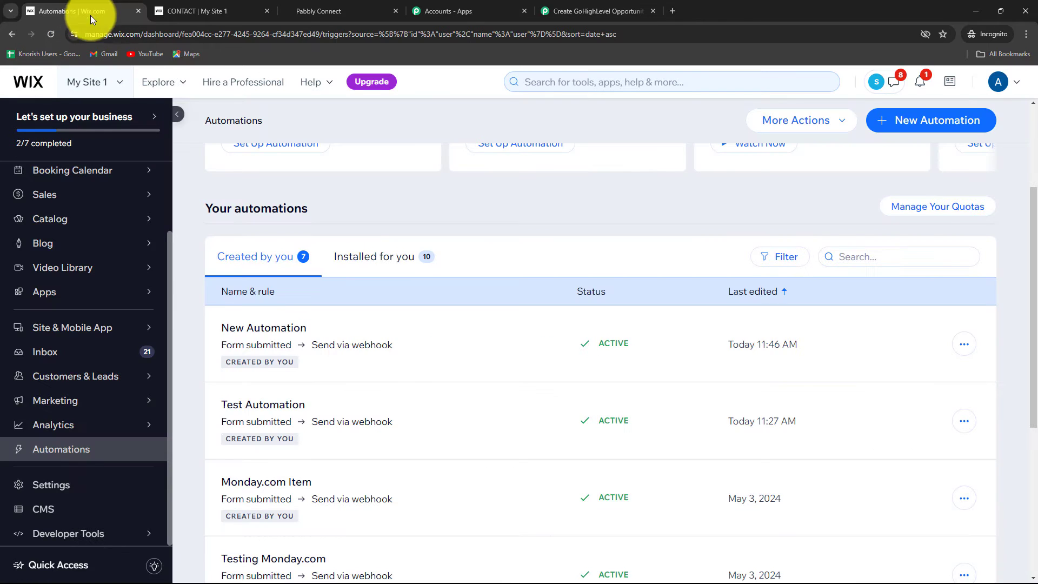
mouse_move(64, 381)
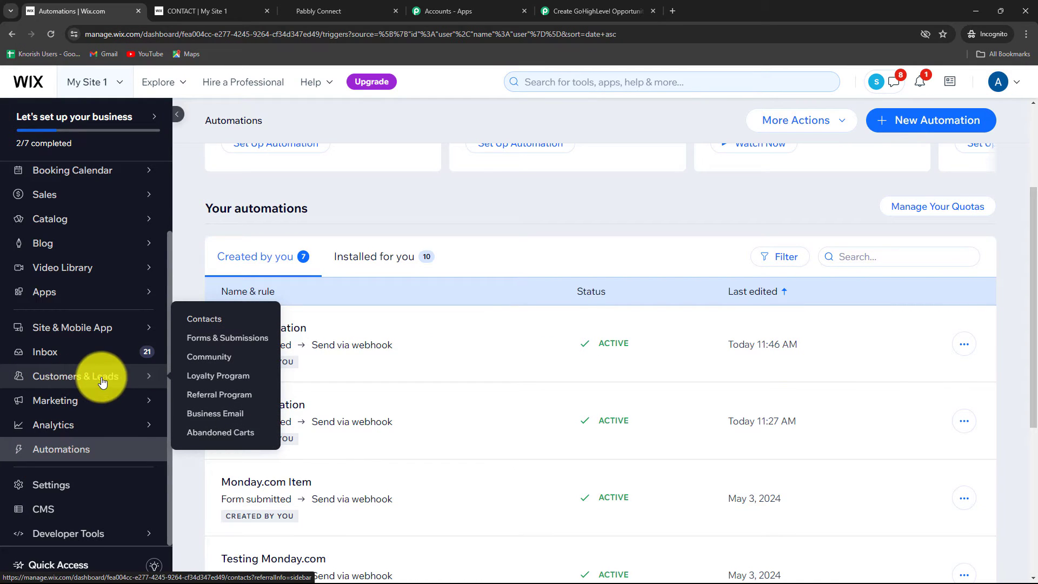
left_click(215, 338)
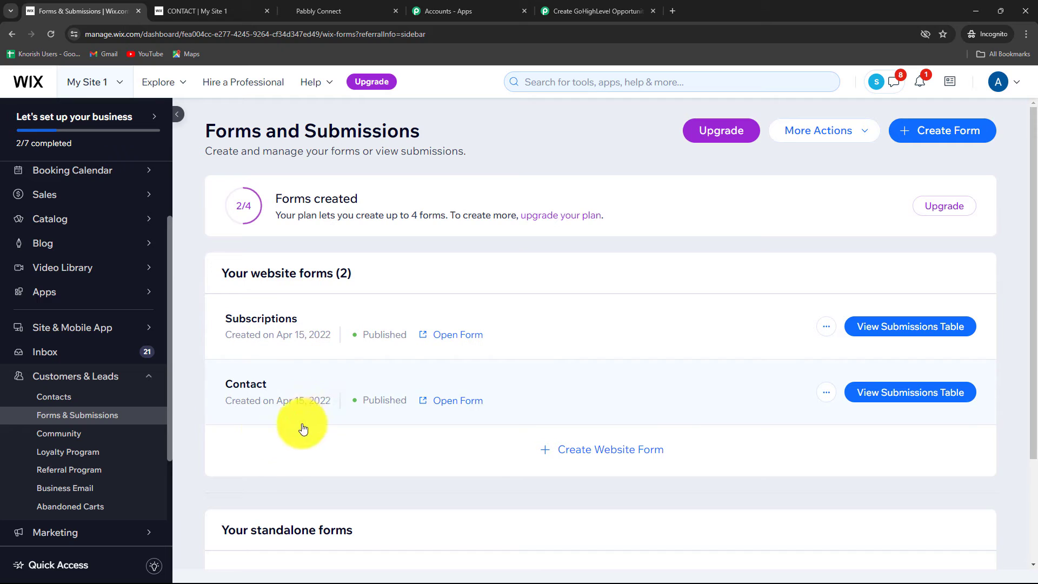
left_click(445, 399)
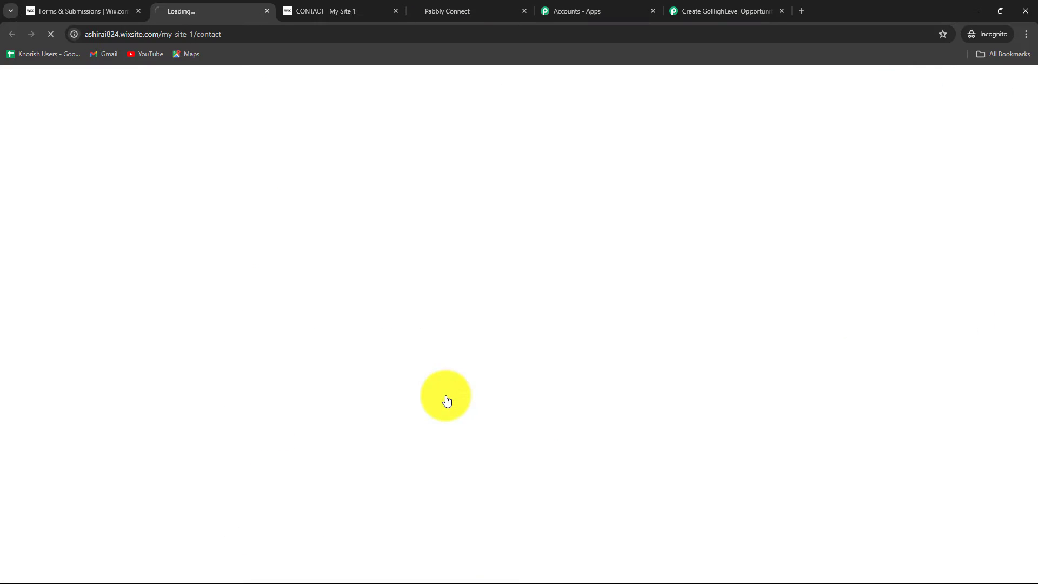
left_click(384, 11)
scroll(632, 412, "down", 10)
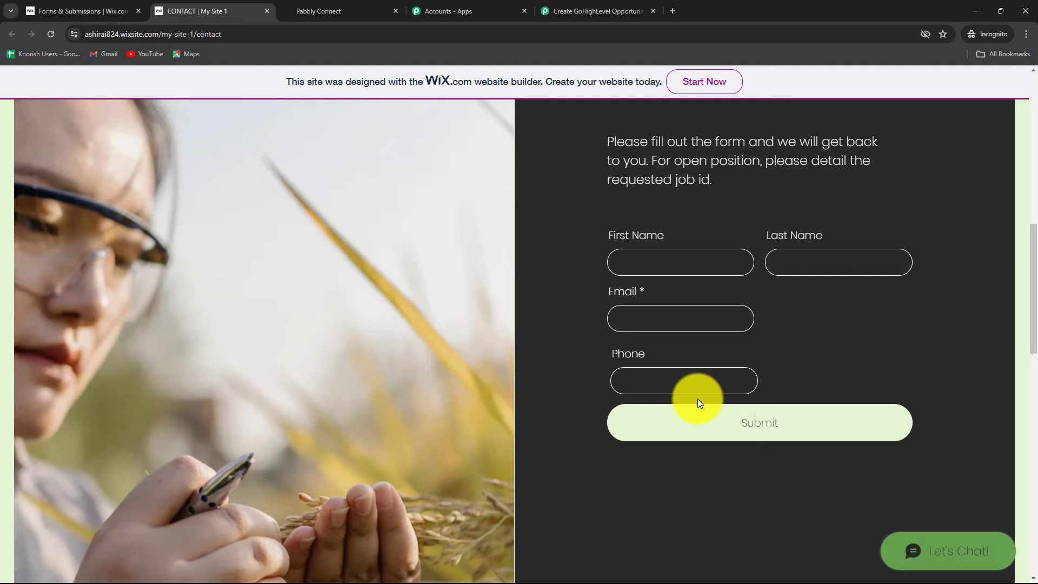
Fill in the contact form with a test lead's first name, last name, e-mail and phone number, and submit it.
left_click(639, 266)
key("Caps_Lock")
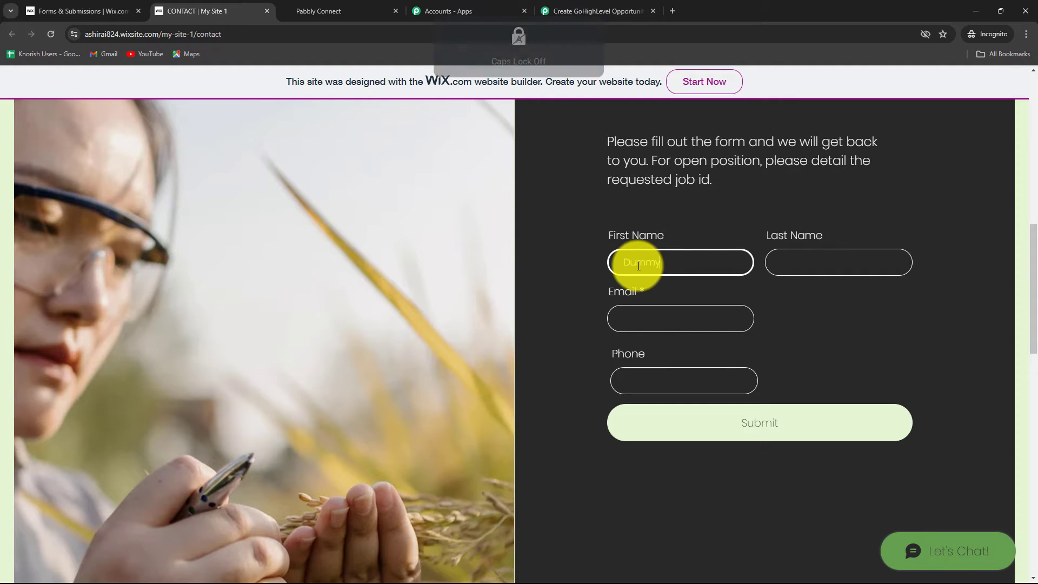
type("Dummy")
left_click(813, 267)
key("Caps_Lock")
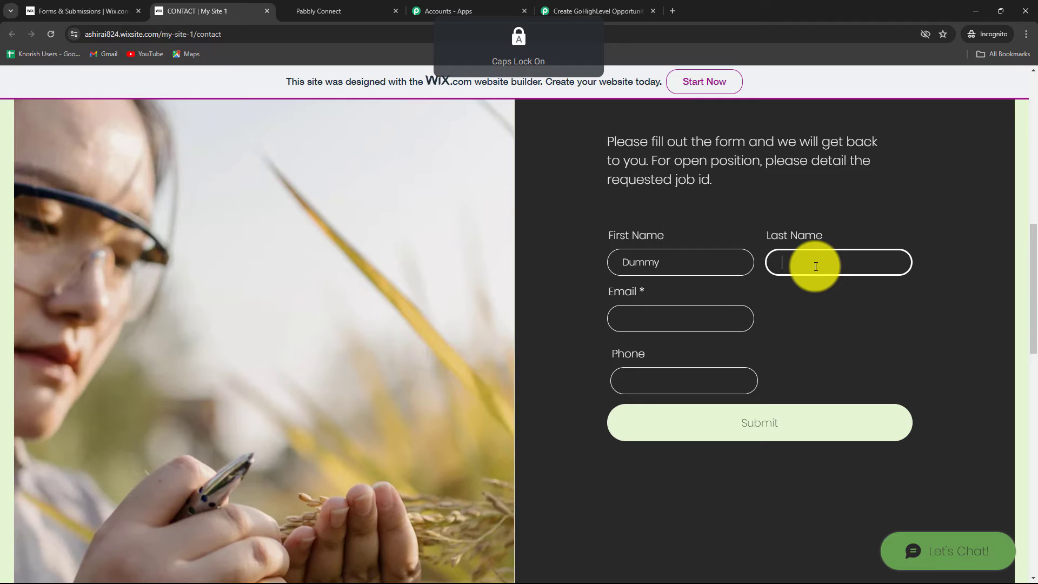
type("Lead")
left_click(654, 310)
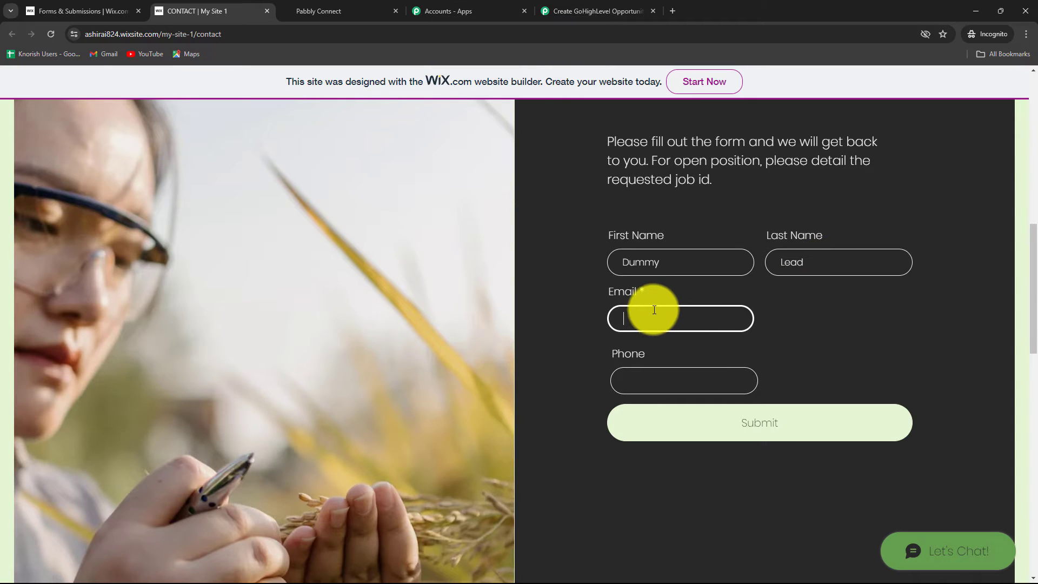
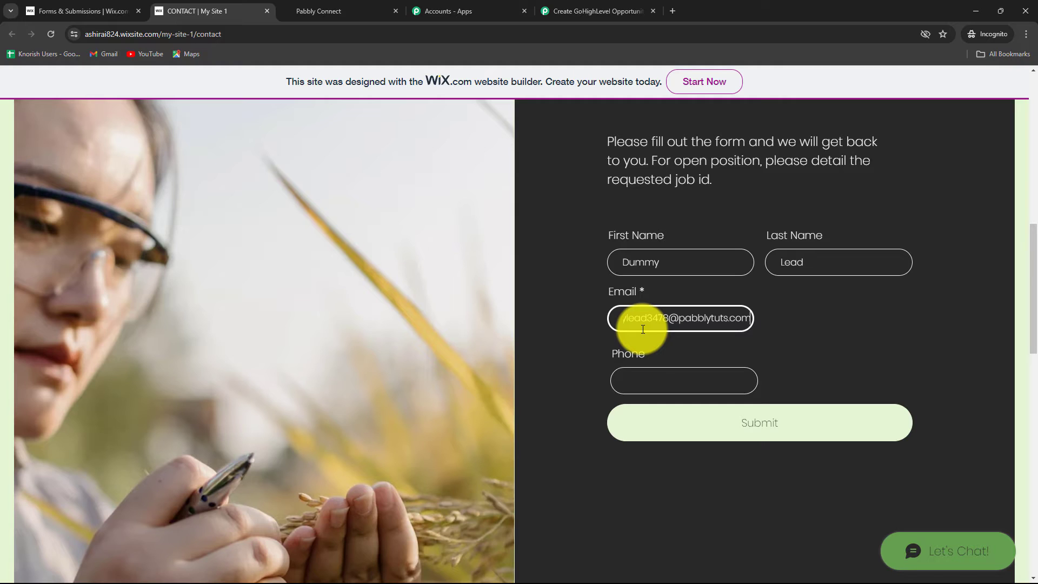
left_click(642, 379)
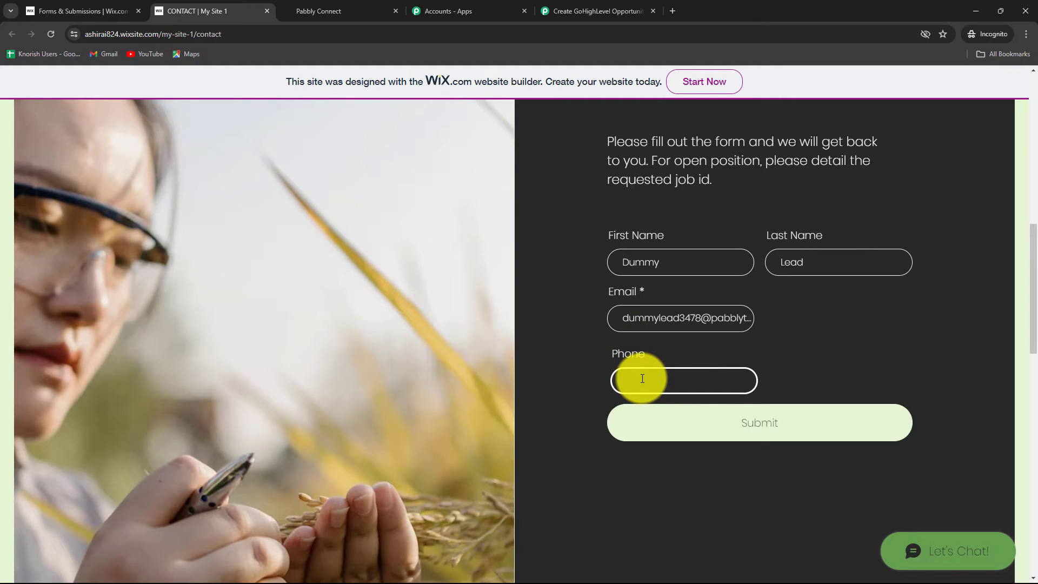
type("8989898989")
left_click(655, 430)
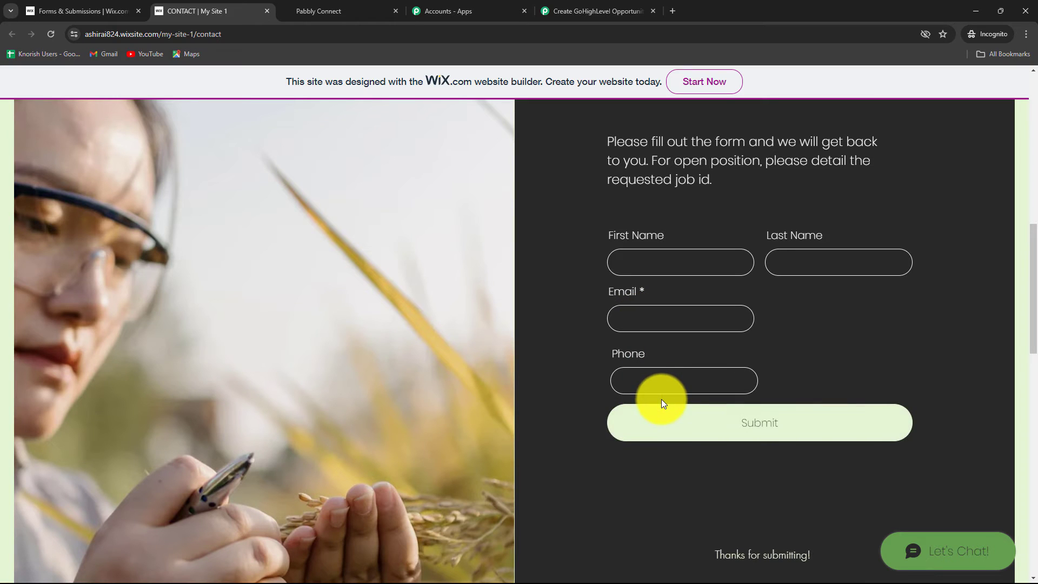
Switch to the Pabbly Connect workflow and review the webhook response's submission time, form type, form name and contact fields.
scroll(637, 418, "up", 10)
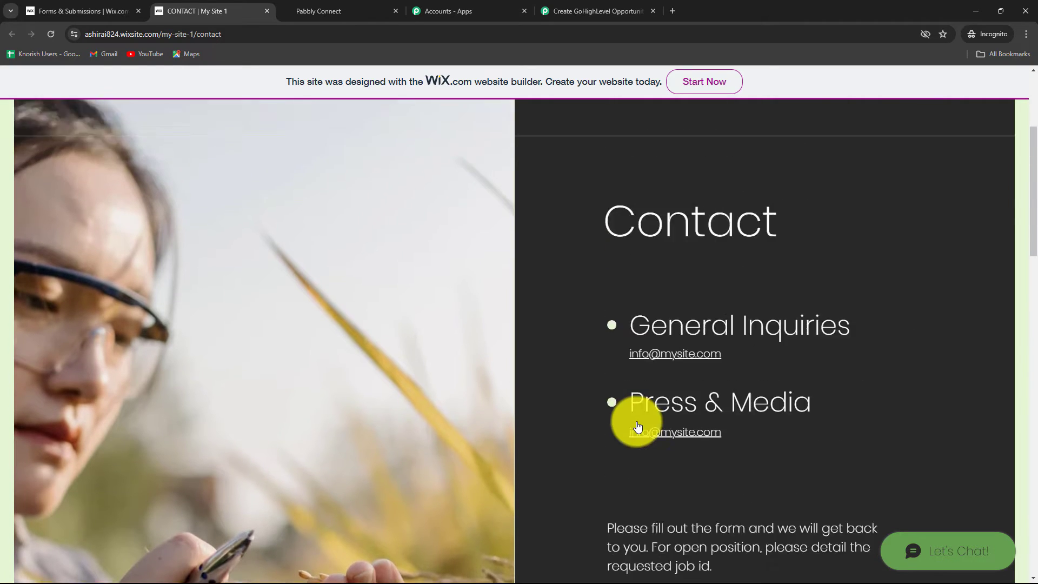
left_click(561, 12)
scroll(901, 207, "down", 3)
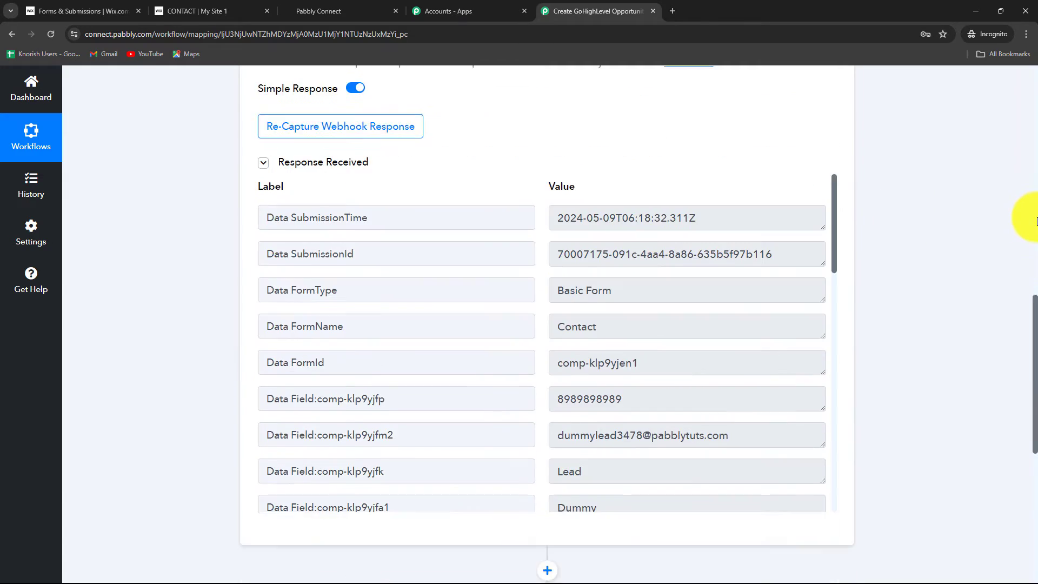
scroll(1022, 221, "down", 2)
scroll(1030, 225, "up", 1)
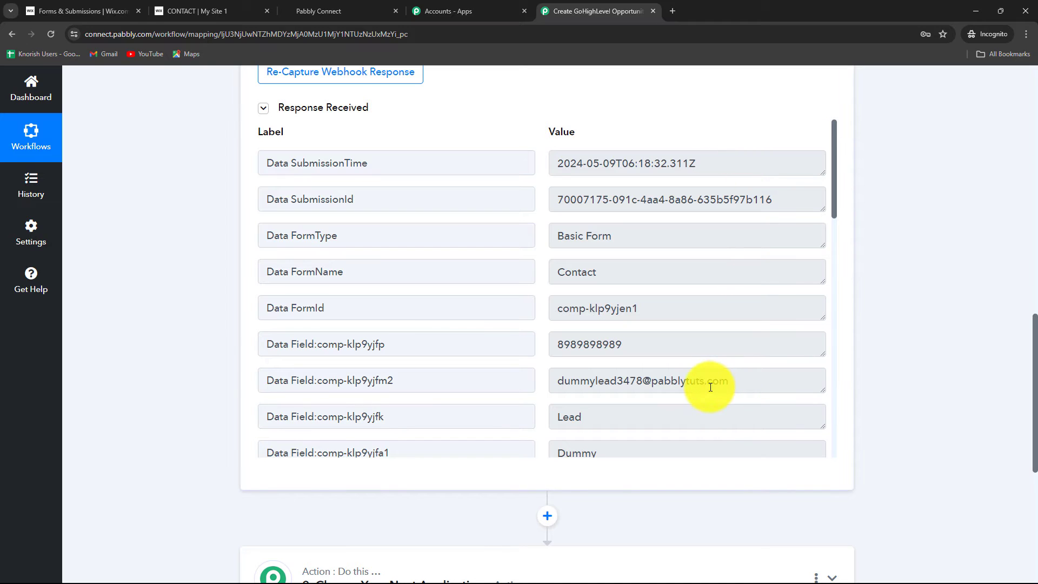
left_click(332, 163)
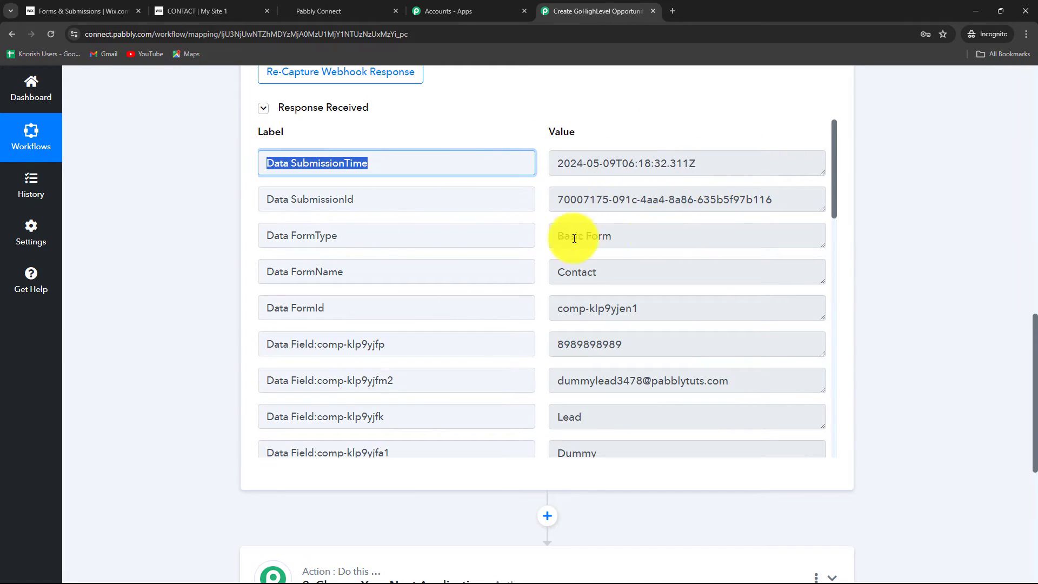
left_click_drag(642, 236, 528, 232)
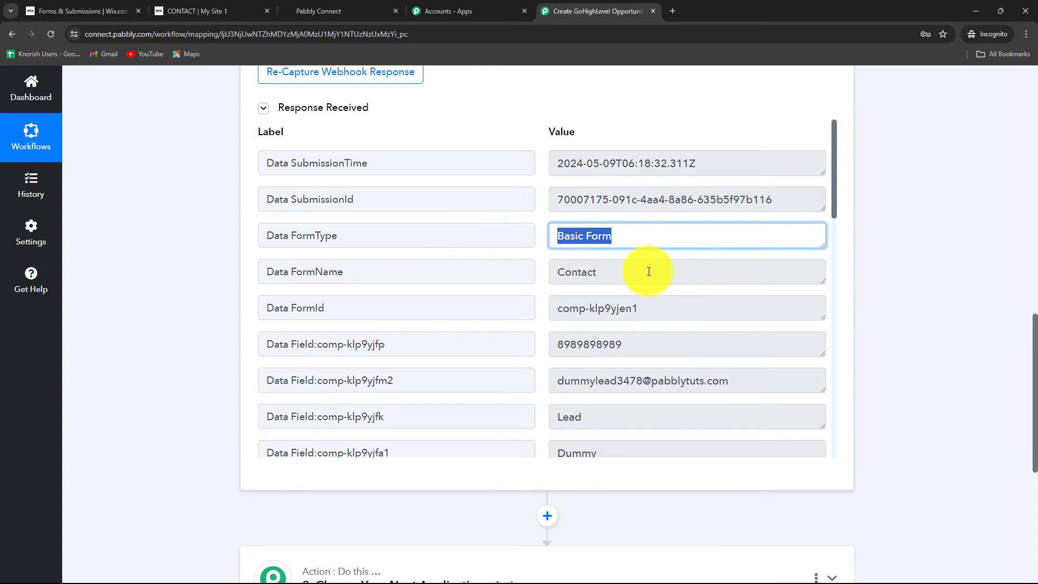
left_click_drag(649, 271, 503, 280)
scroll(725, 331, "down", 2)
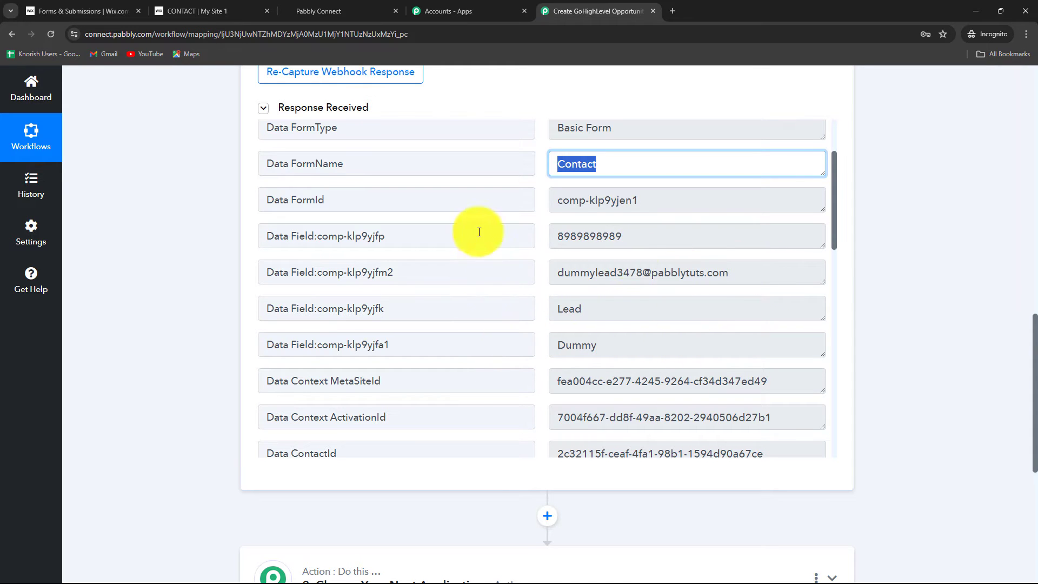
scroll(730, 332, "down", 8)
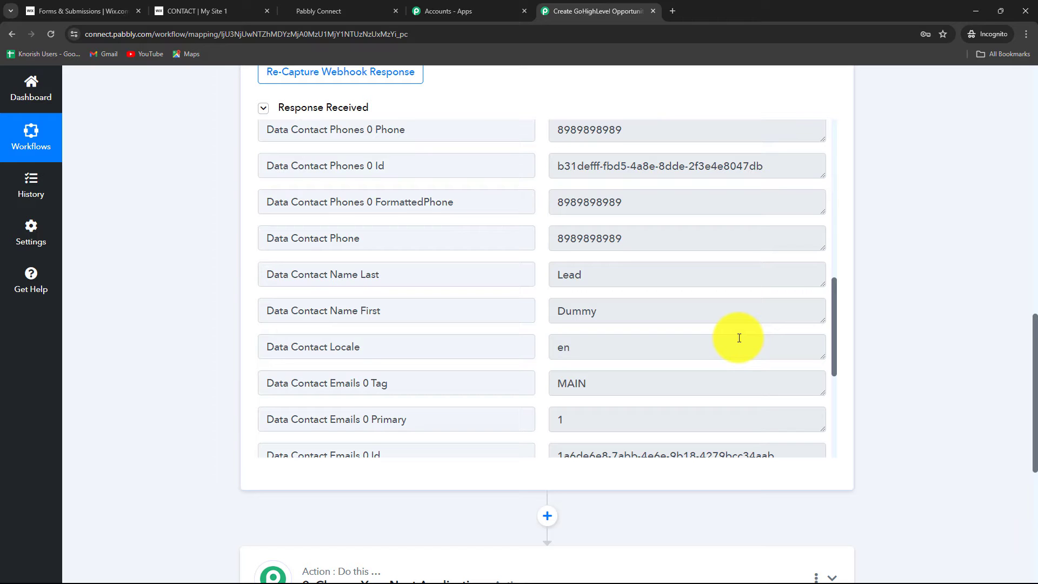
Set the workflow's second step to the LeadConnector V2 app with the Create Contact action event.
scroll(738, 335, "up", 8)
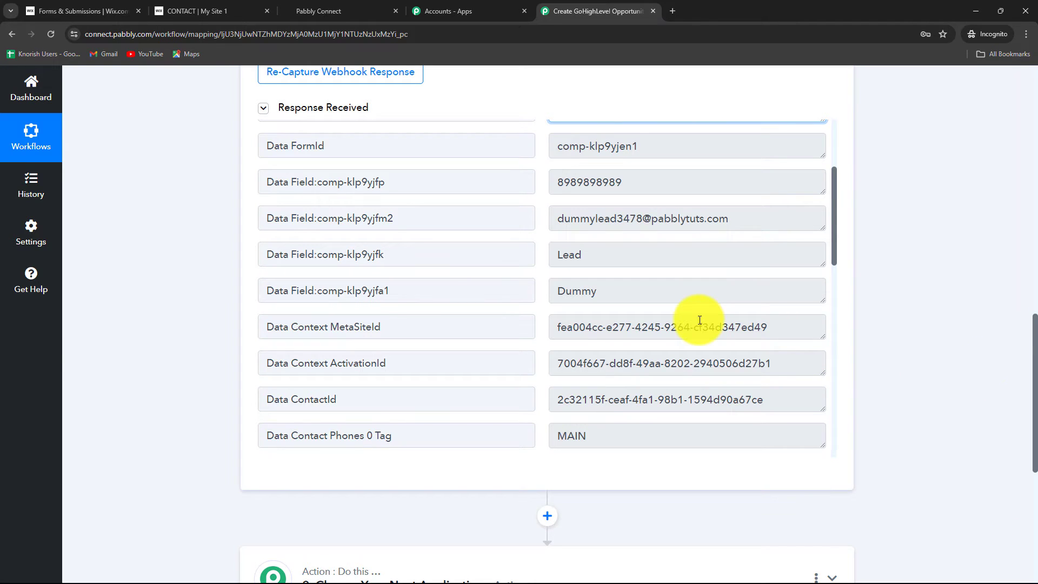
scroll(697, 325, "up", 3)
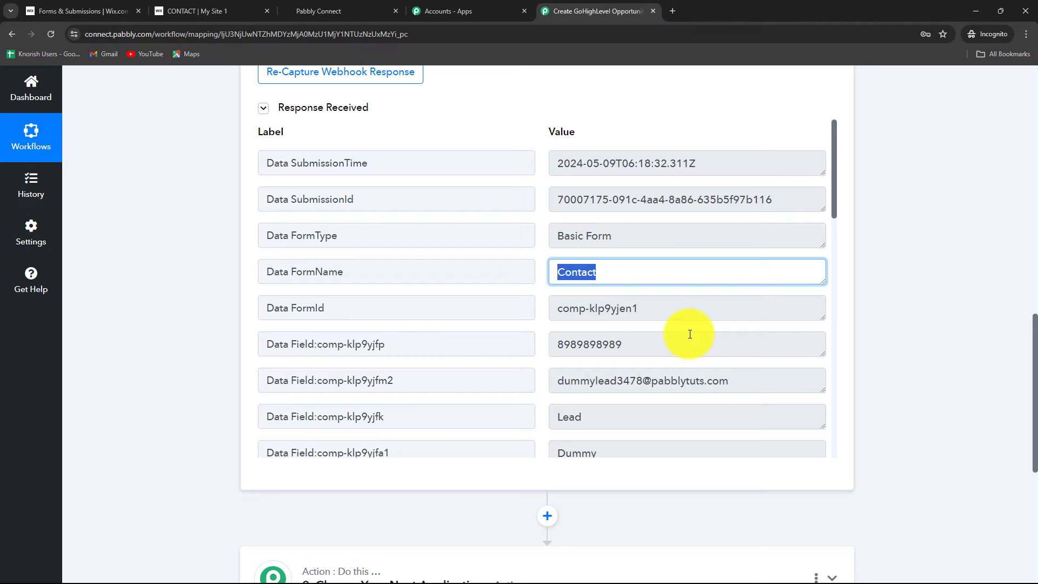
scroll(941, 314, "down", 5)
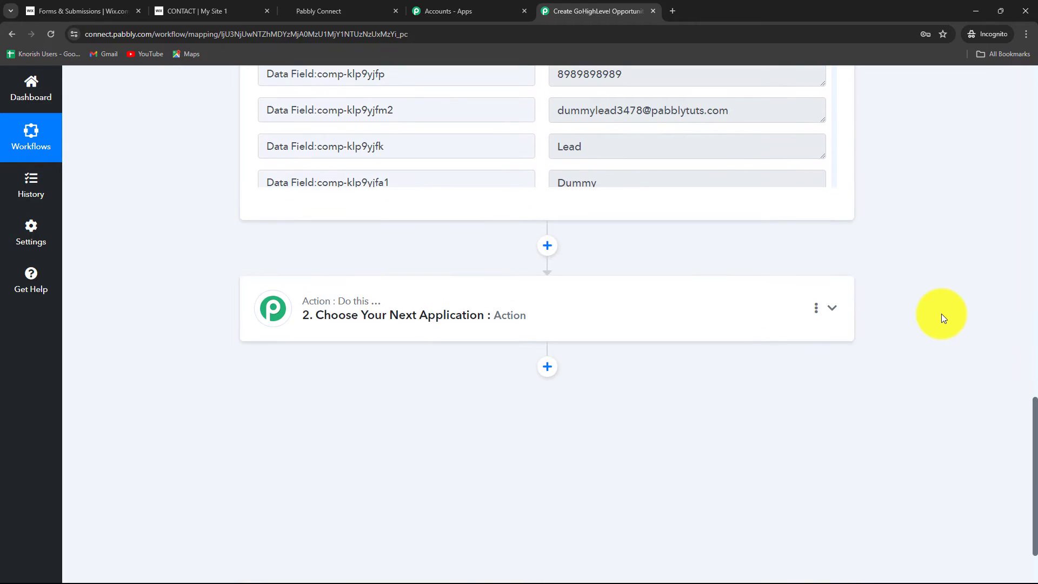
scroll(941, 313, "up", 4)
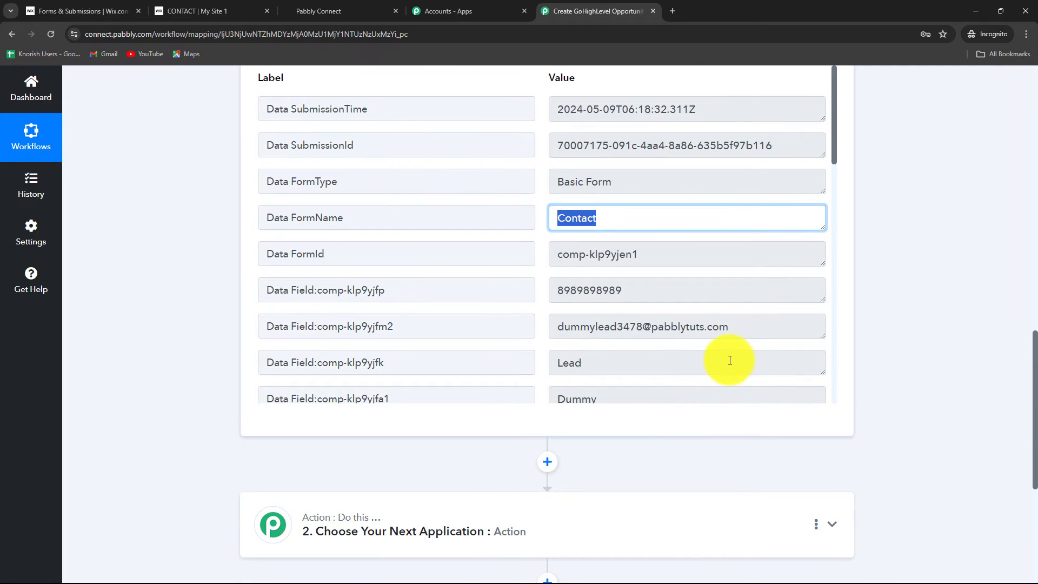
scroll(958, 372, "down", 4)
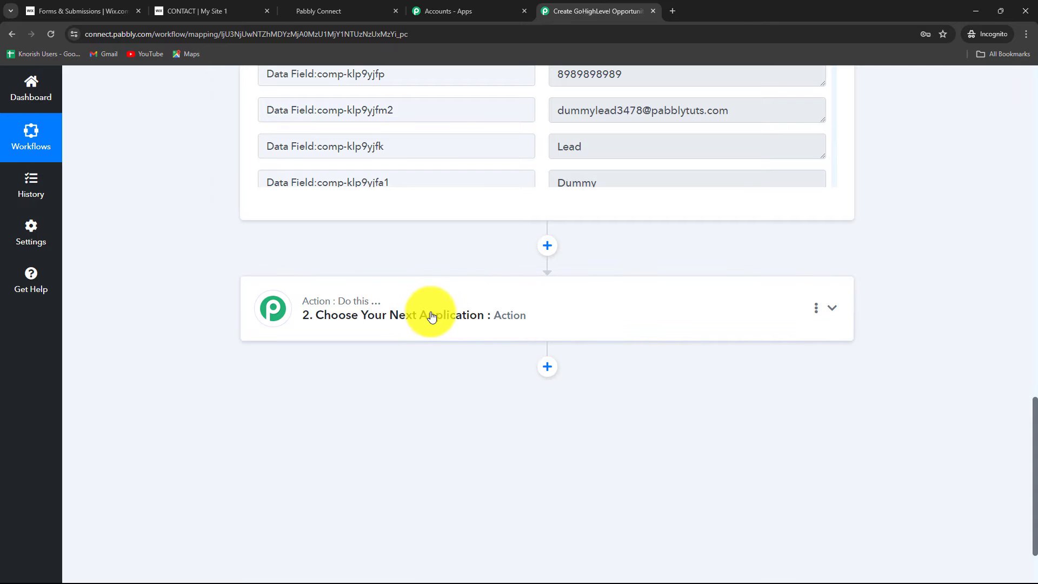
left_click(430, 316)
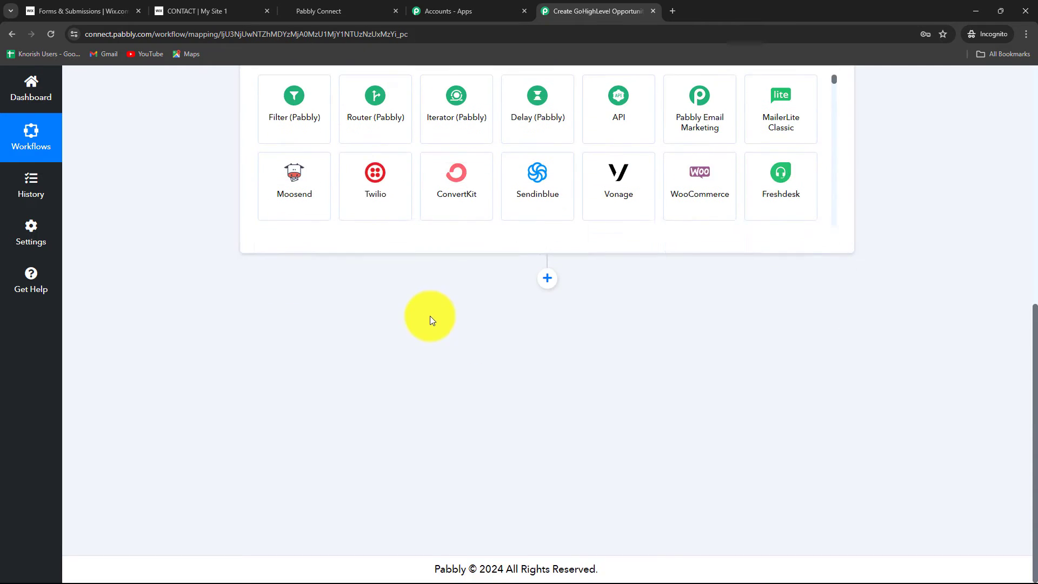
left_click(282, 298)
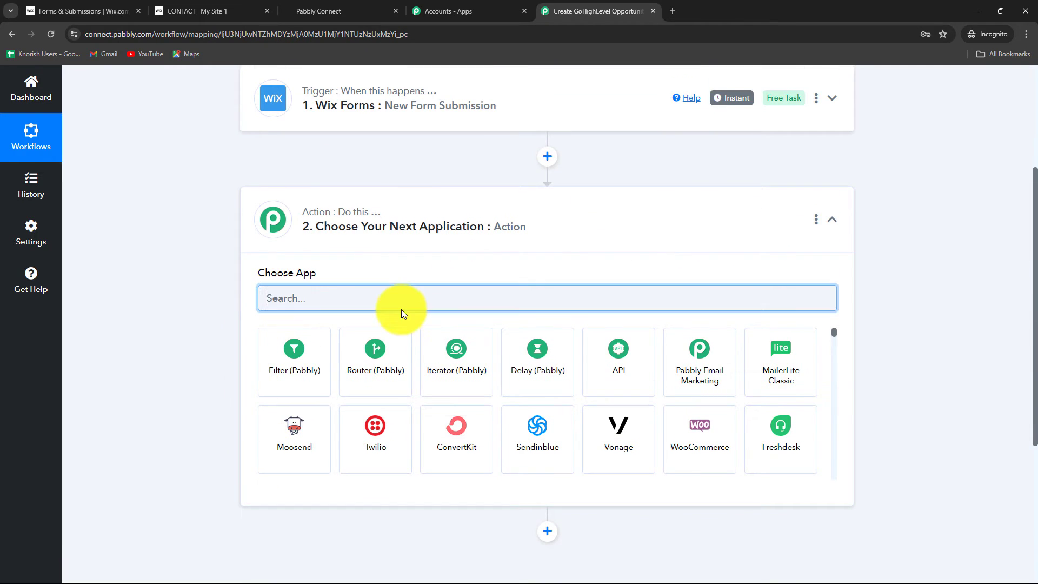
key("Caps_Lock")
type("Lead")
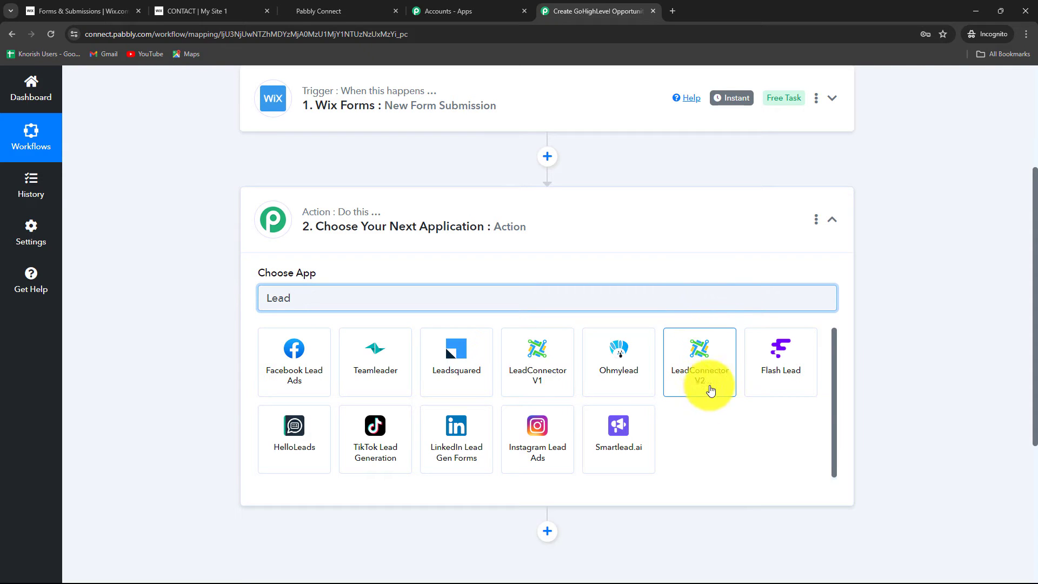
left_click(710, 389)
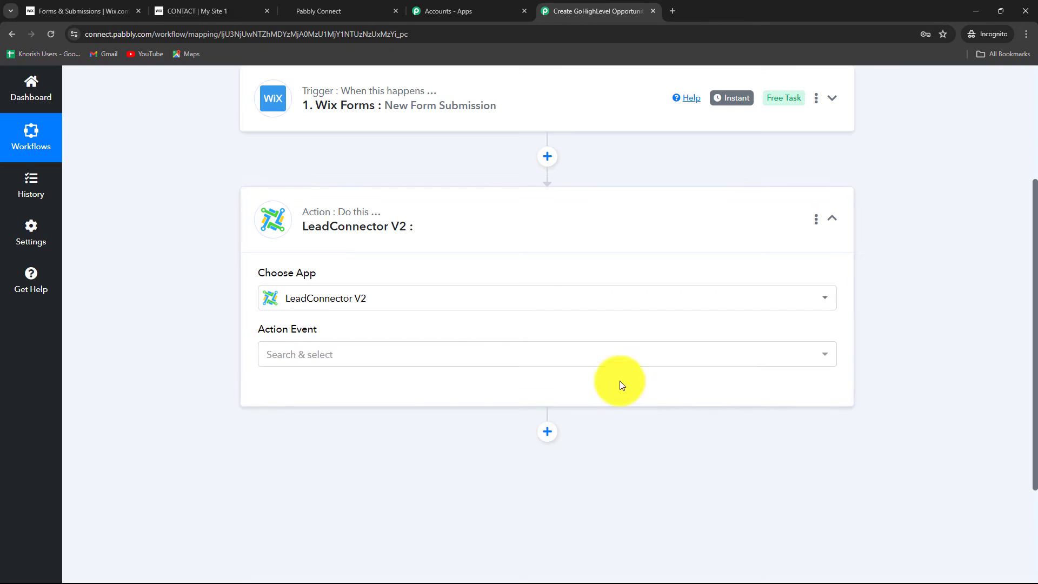
left_click(286, 359)
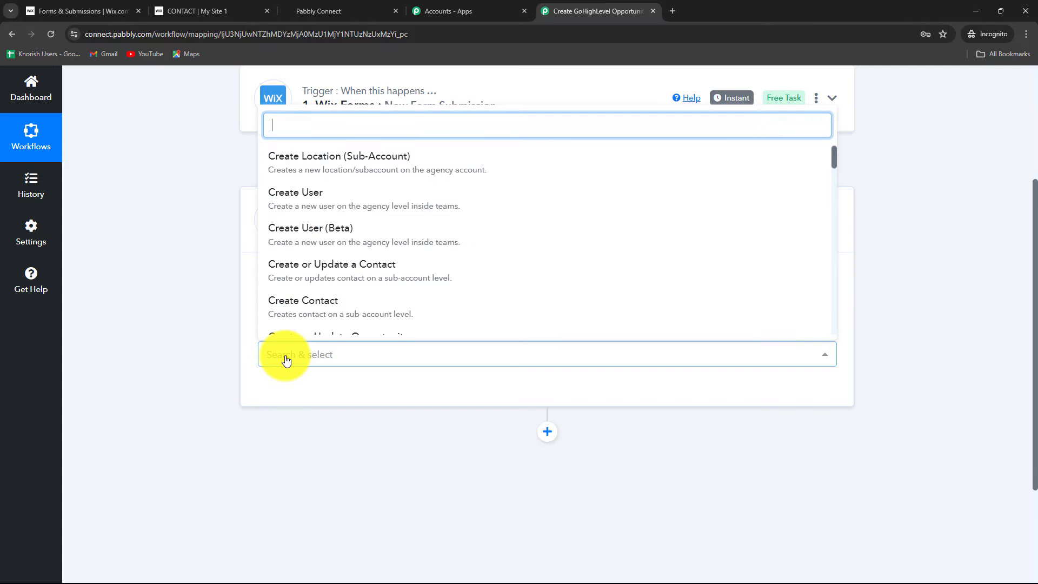
left_click(290, 320)
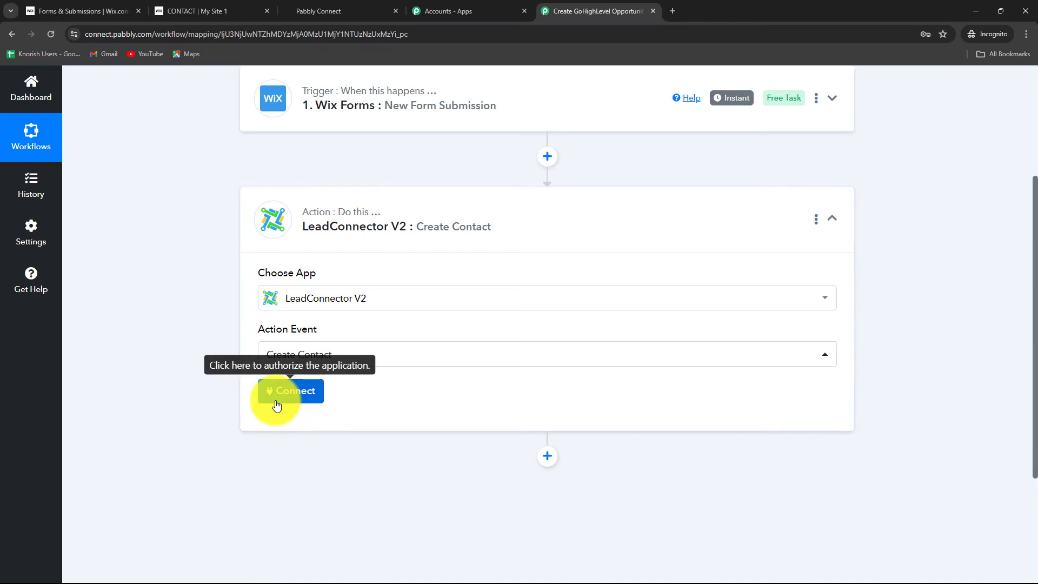
Add a new LeadConnector V2 connection and authorize it for a GoHighLevel sub-account.
left_click(286, 396)
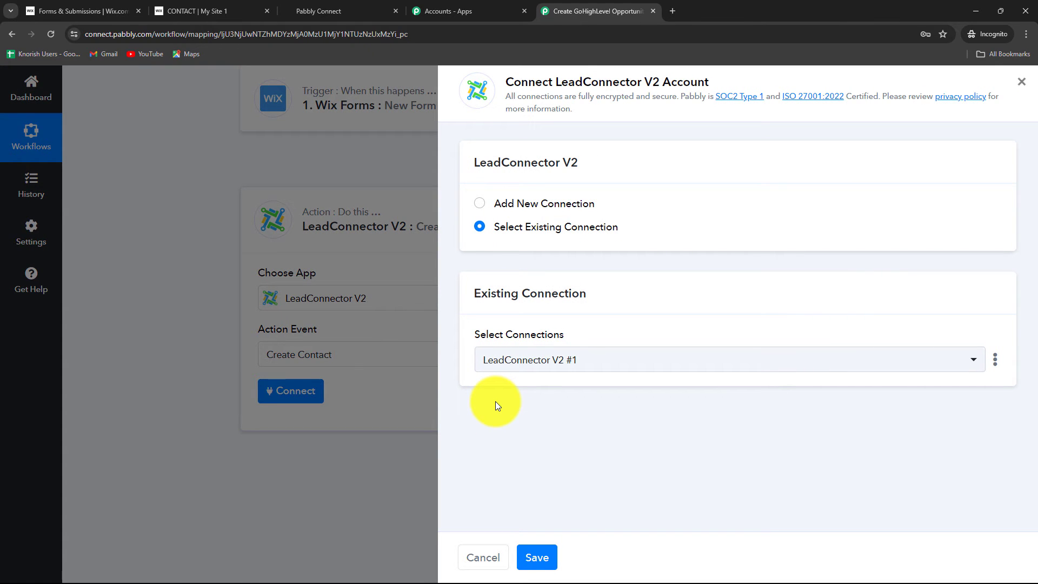
left_click(478, 204)
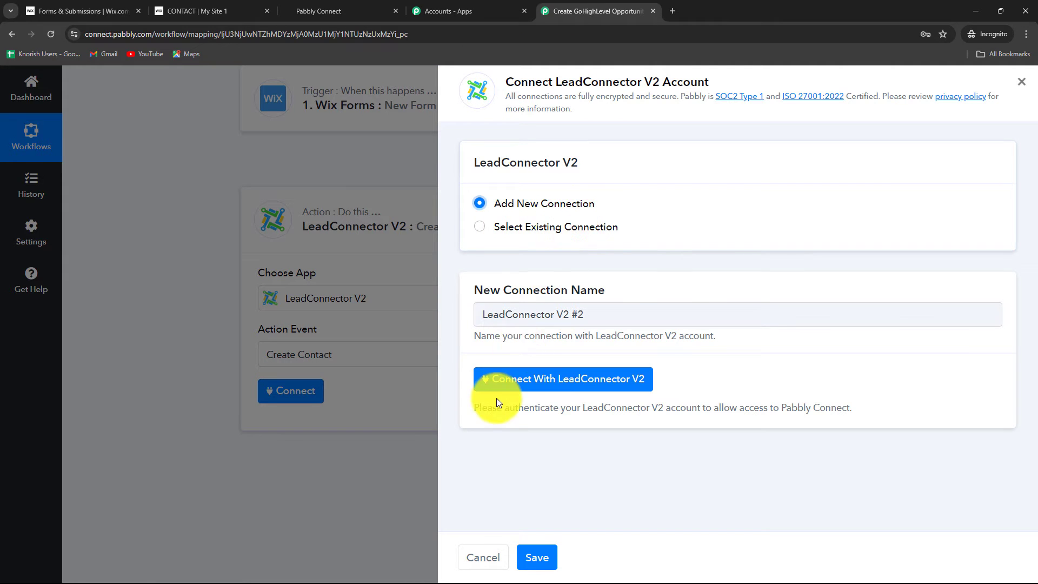
left_click(506, 385)
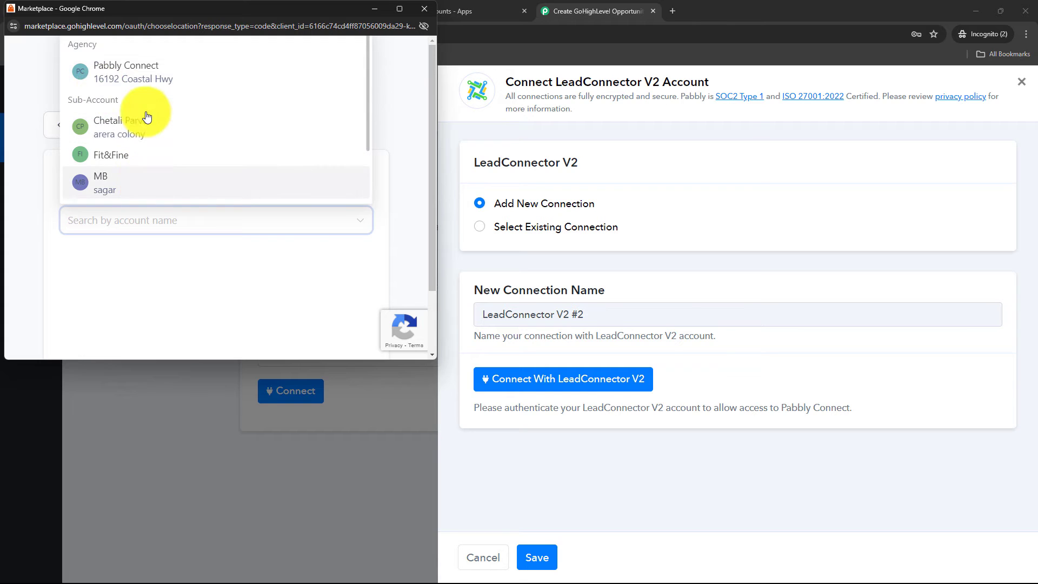
scroll(142, 162, "down", 2)
left_click(132, 158)
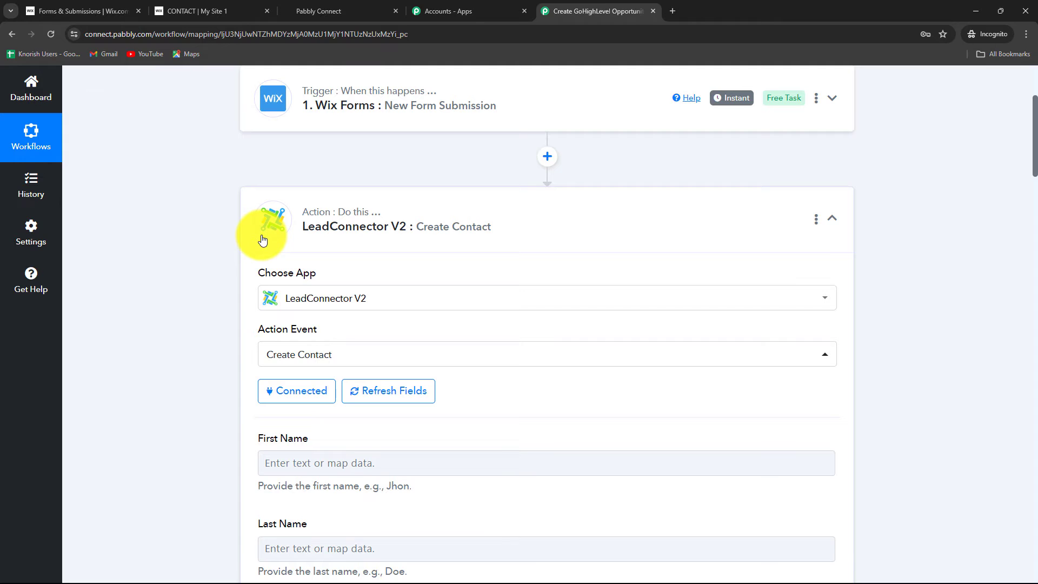
left_click(86, 161)
Map the contact's First Name to the Wix Forms response field comp-klp9yjfa1.
scroll(87, 161, "down", 5)
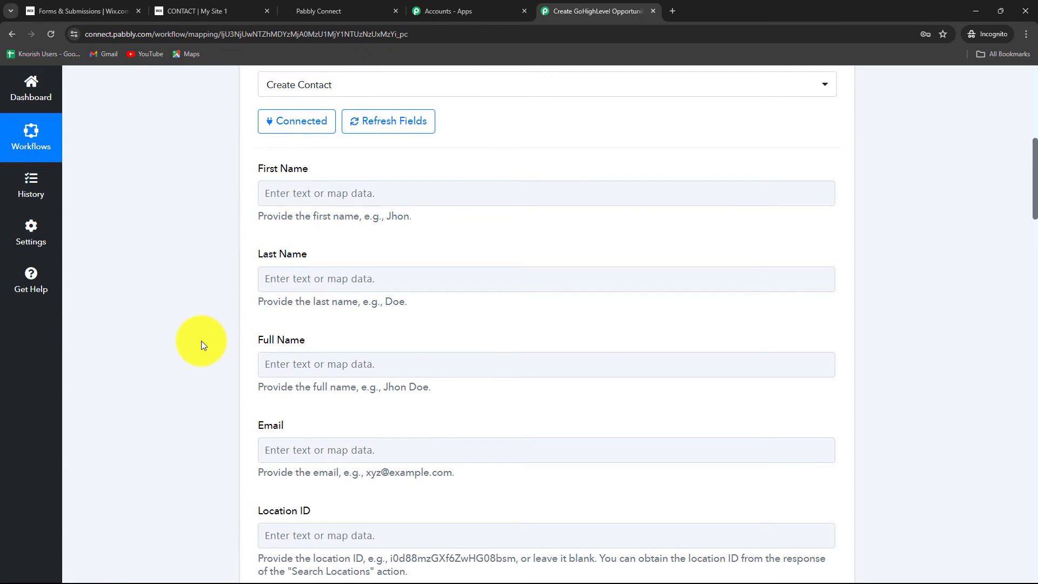
scroll(202, 341, "up", 4)
scroll(202, 345, "down", 5)
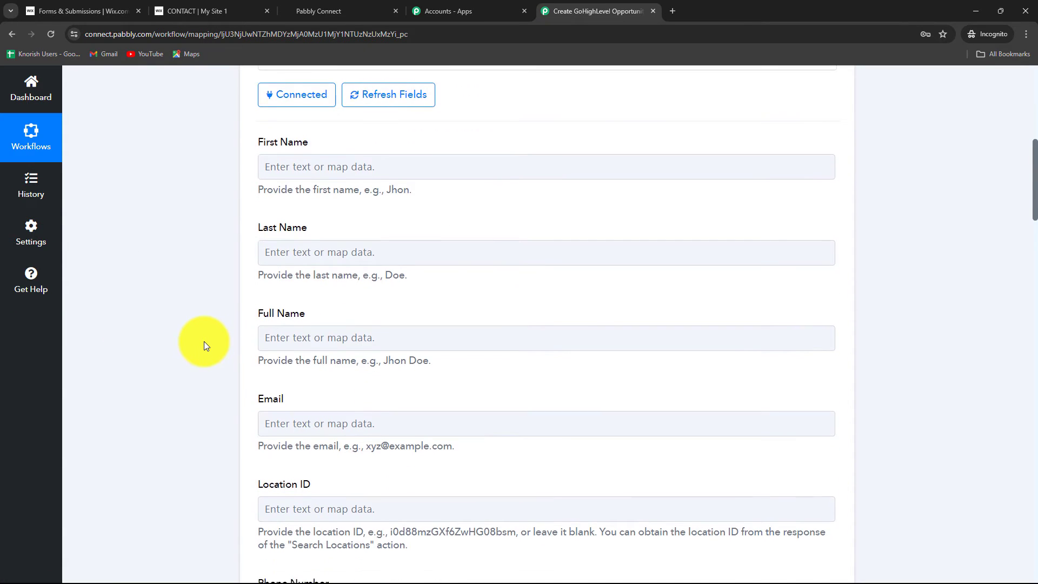
scroll(204, 342, "down", 5)
scroll(204, 342, "up", 6)
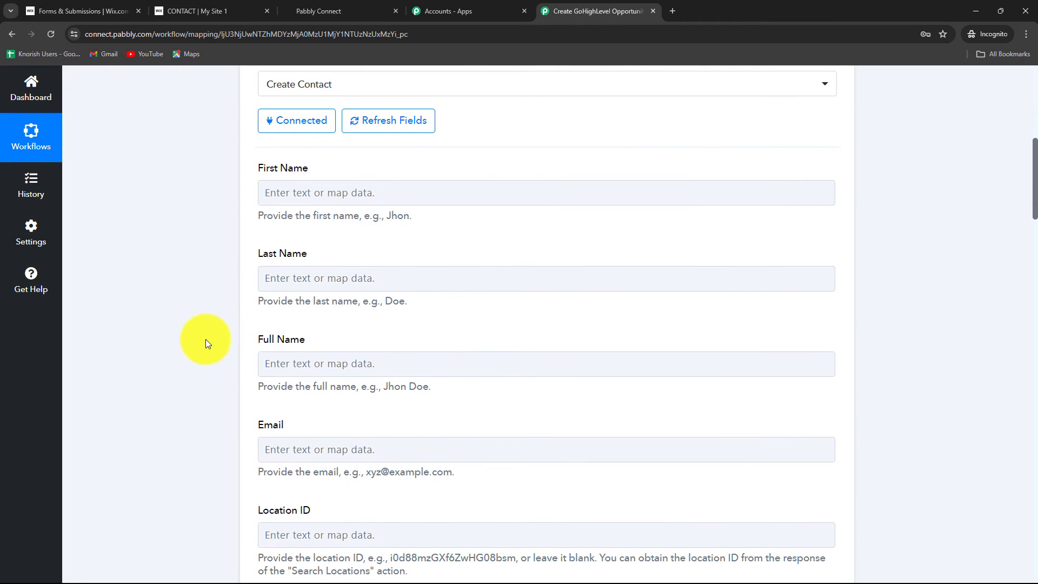
left_click(336, 439)
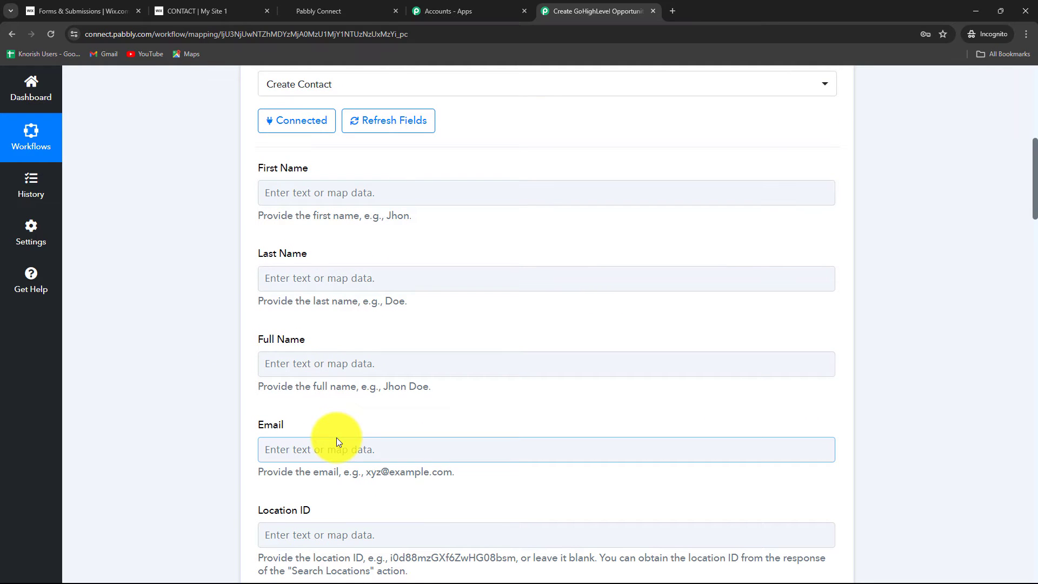
left_click(378, 190)
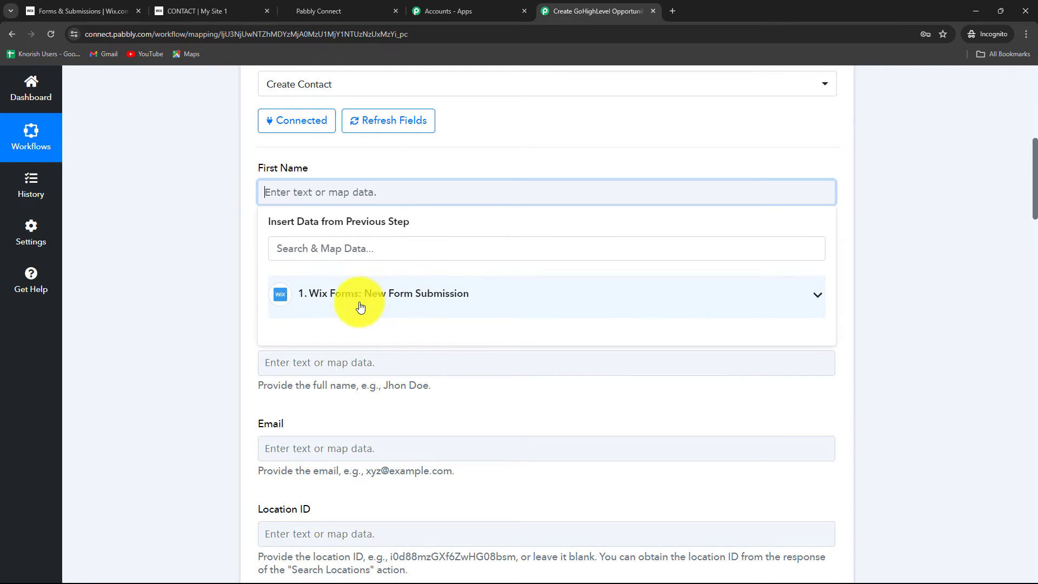
left_click(464, 296)
scroll(502, 427, "down", 4)
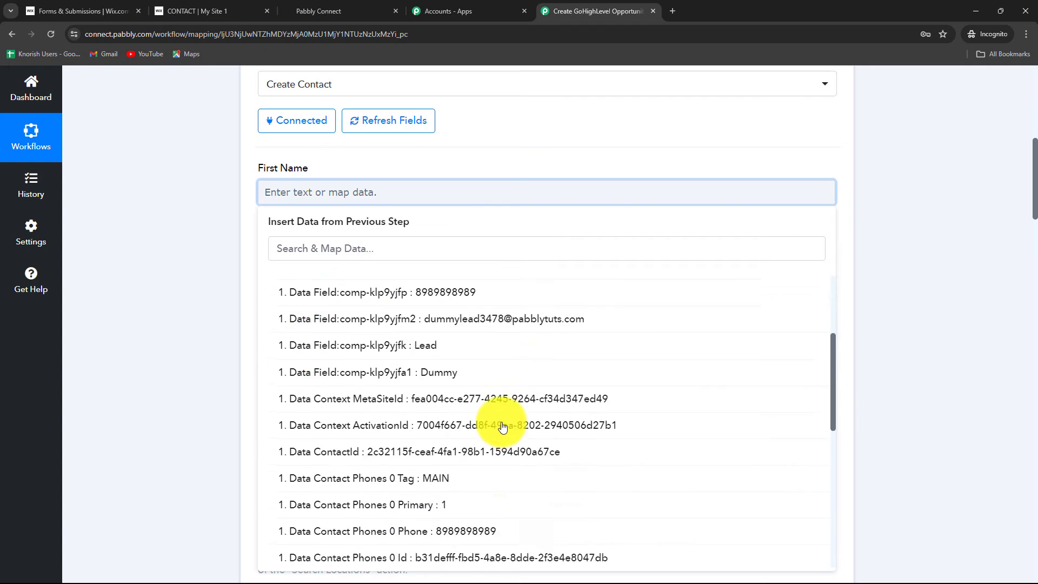
scroll(503, 424, "up", 2)
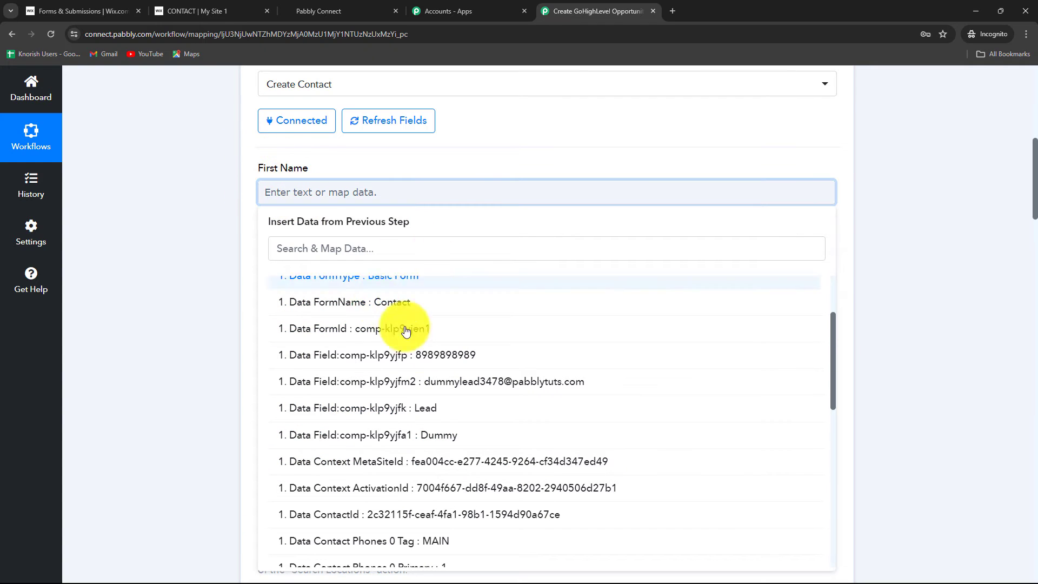
left_click(442, 435)
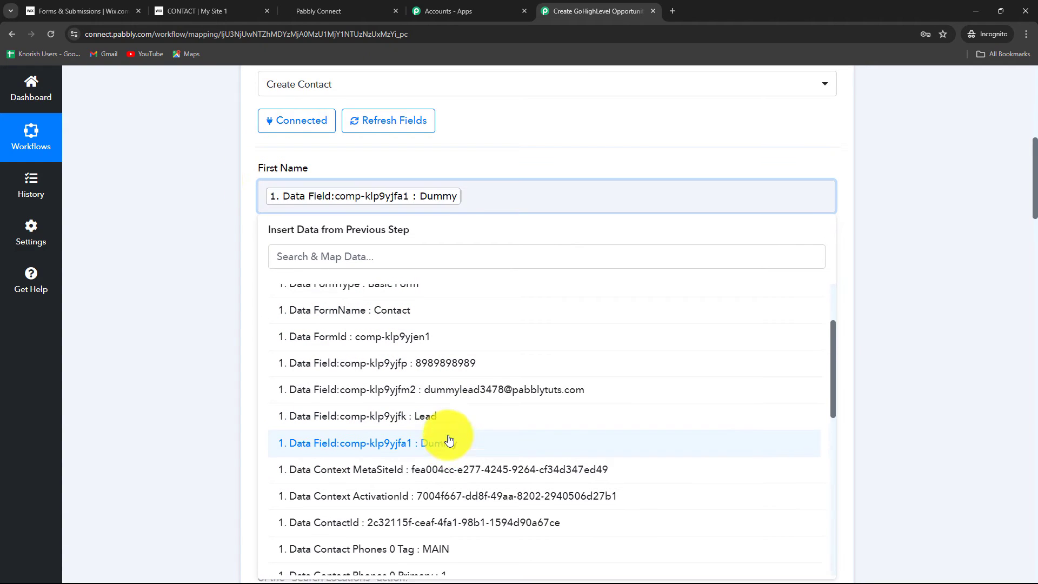
left_click(881, 259)
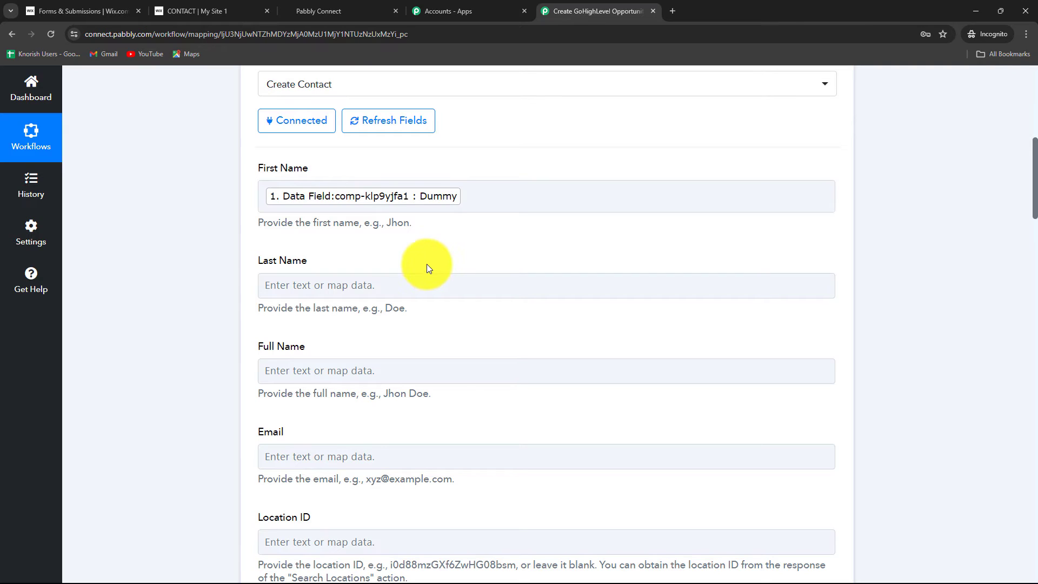
left_click(539, 196)
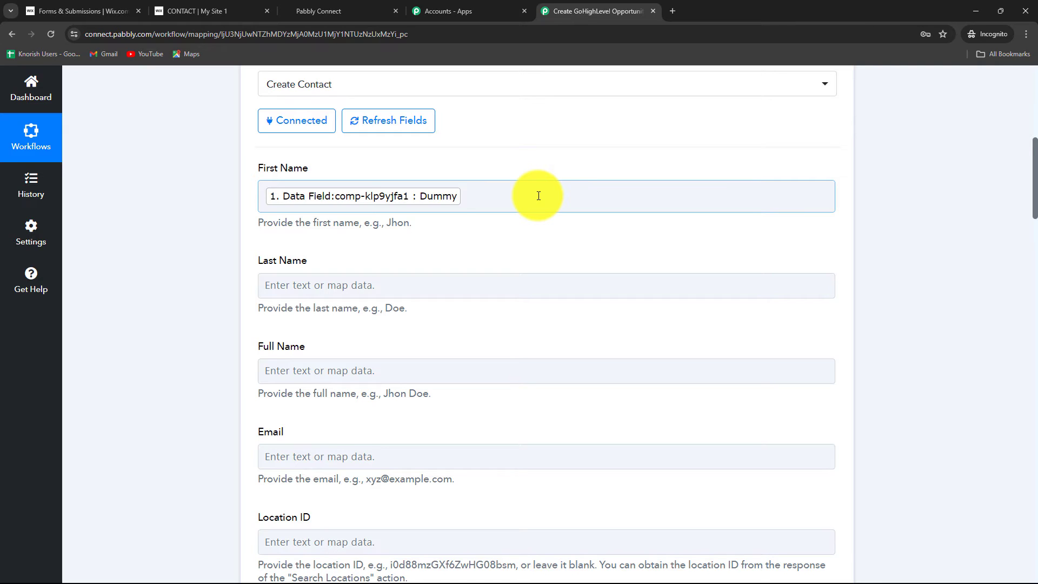
Map the contact's Last Name to the Wix Forms response field comp-klp9yjfk.
scroll(539, 196, "down", 2)
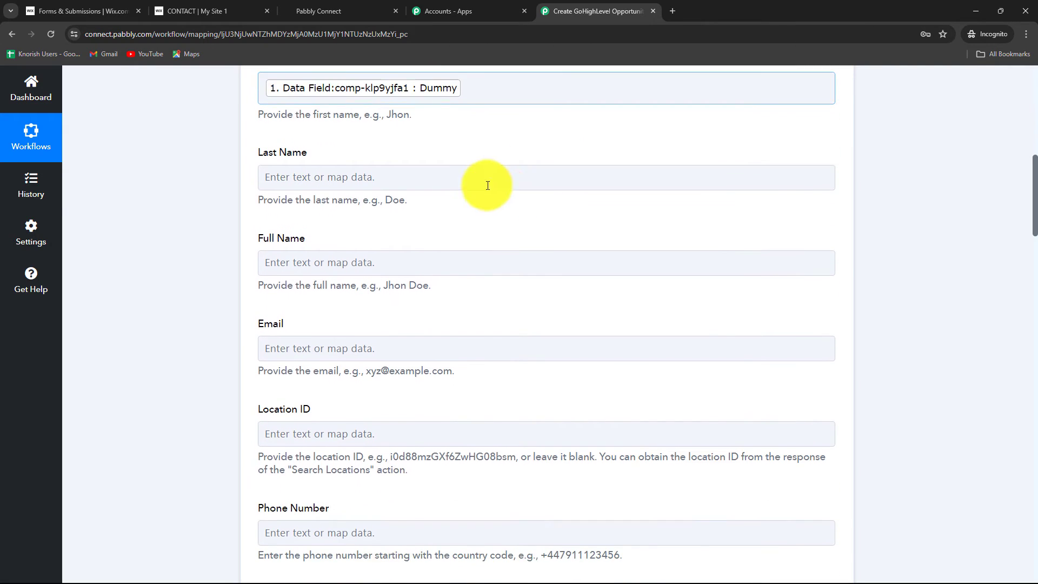
left_click(486, 177)
left_click(433, 277)
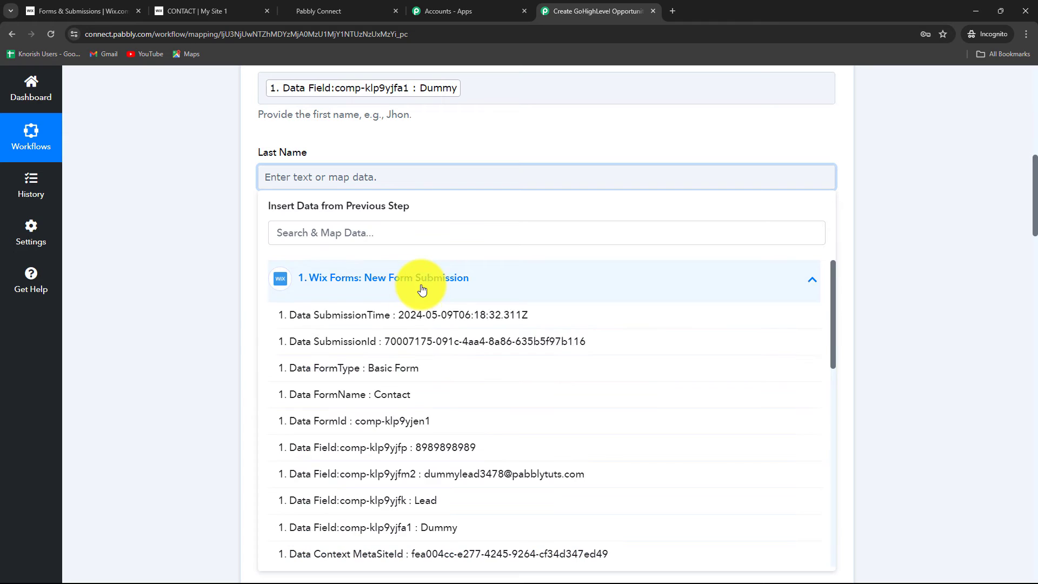
left_click(428, 500)
Search the Wix Forms response data for "ema" and map Data Contact Emails 0 Email to the contact's Email field.
scroll(291, 235, "down", 2)
left_click(301, 193)
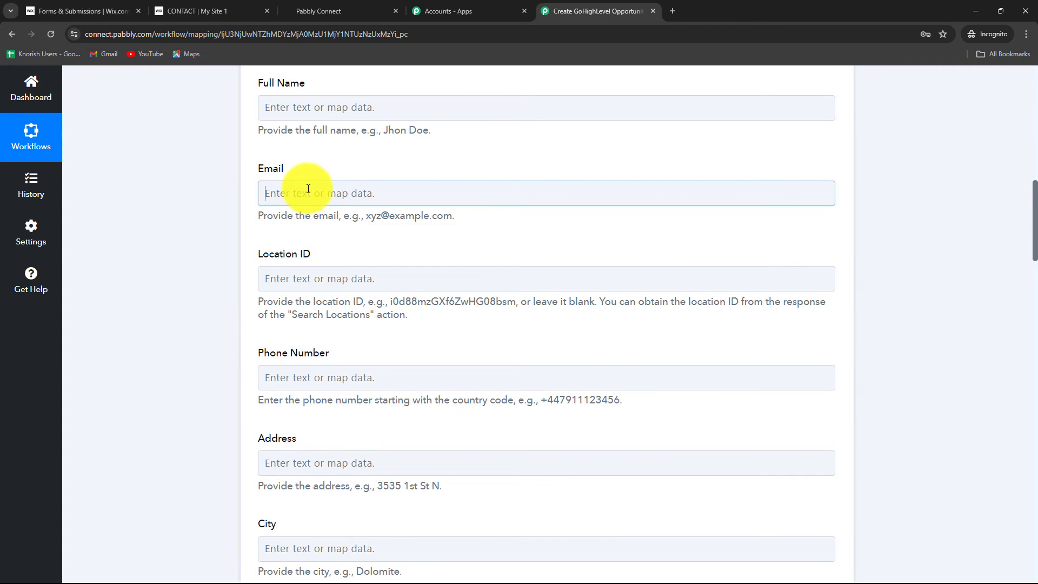
left_click(352, 294)
left_click(335, 253)
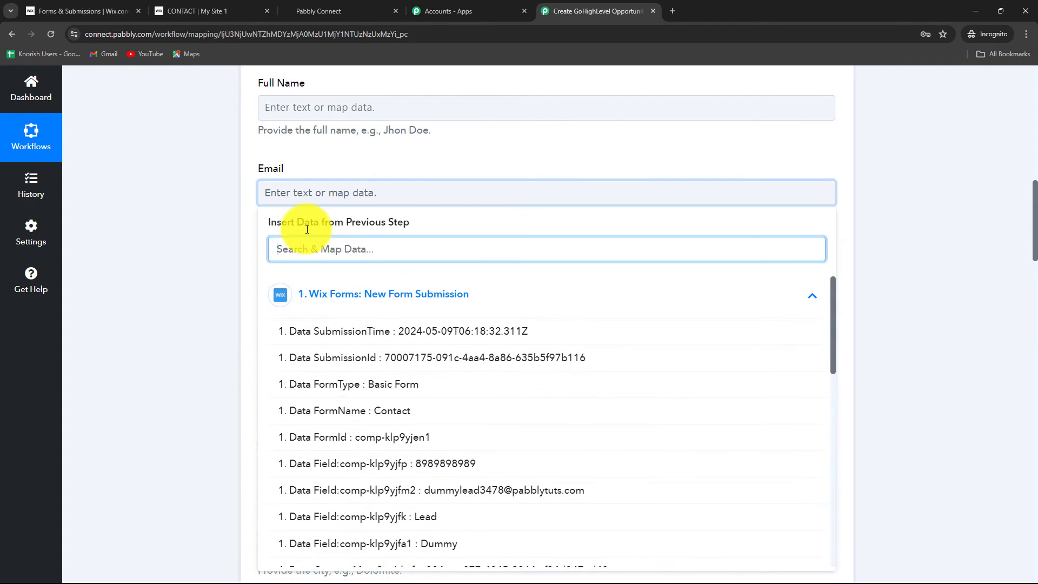
type("ema")
left_click(469, 418)
Map the contact's Phone Number to the Wix Forms response field comp-klp9yjfp.
scroll(468, 418, "down", 2)
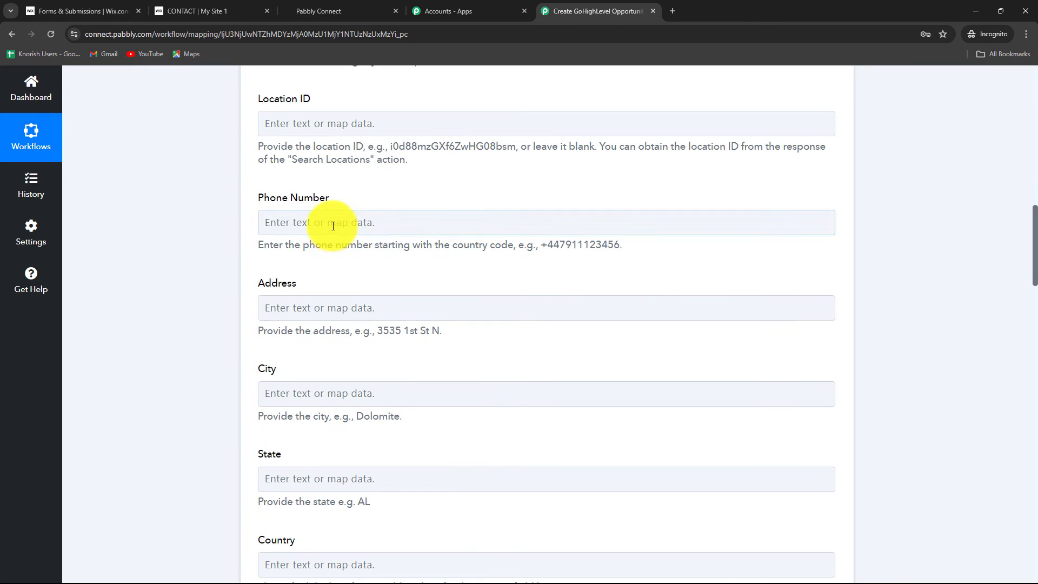
left_click(331, 221)
left_click(346, 323)
left_click(426, 490)
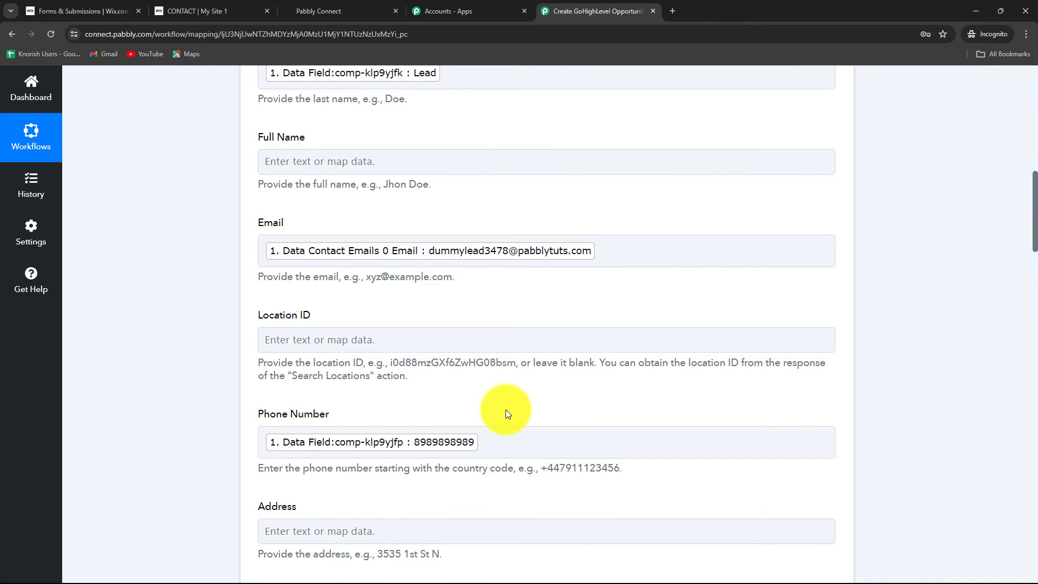
Review the mapped contact fields and the remaining optional fields of the Create Contact action through to its save options.
scroll(505, 410, "up", 5)
scroll(505, 410, "down", 5)
scroll(505, 413, "down", 12)
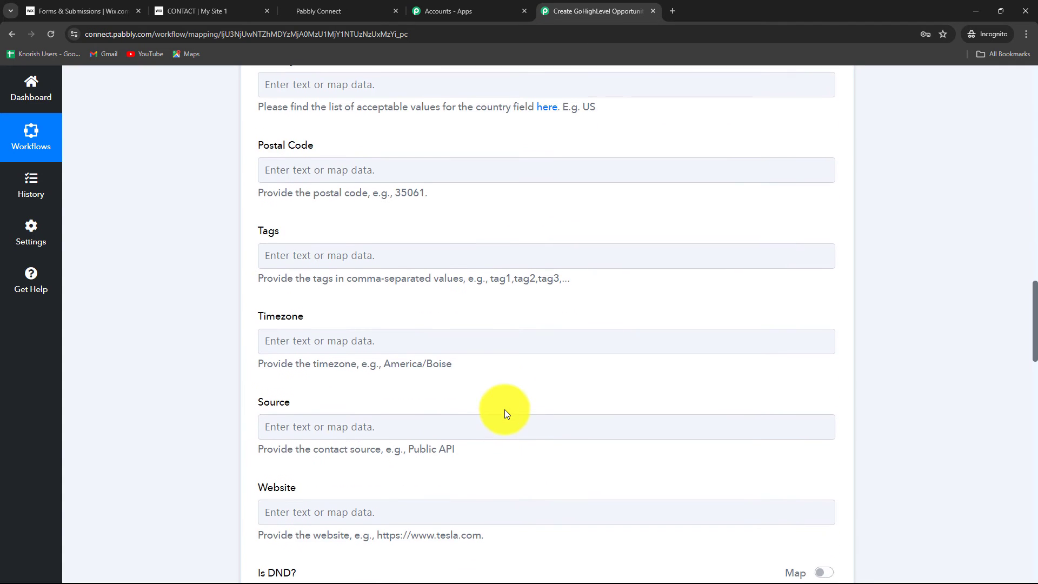
scroll(505, 411, "down", 4)
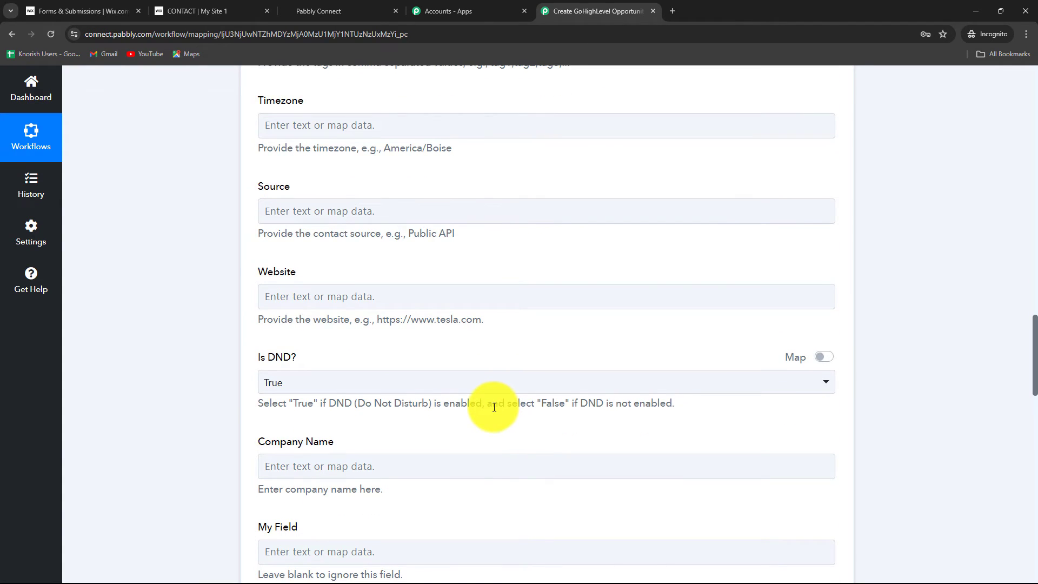
scroll(494, 406, "down", 4)
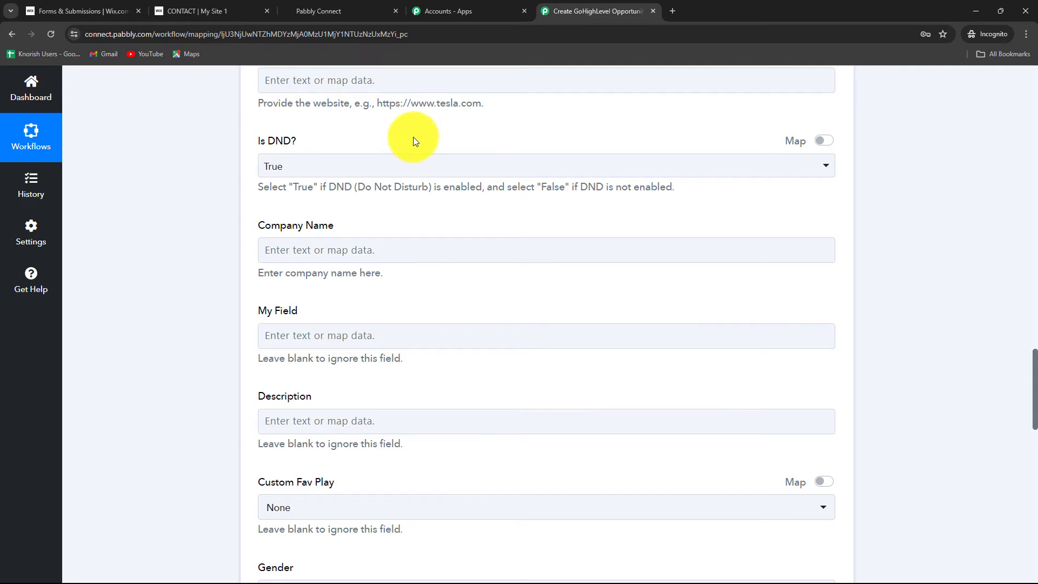
scroll(470, 348, "down", 11)
scroll(465, 341, "down", 8)
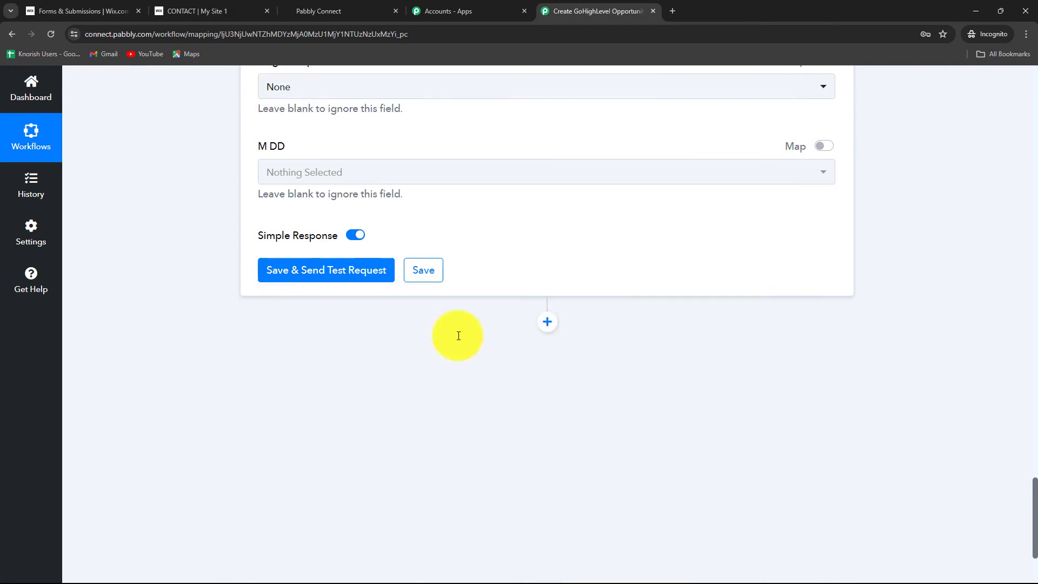
Save the Create Contact action with a test request and review the returned contact ID and contact details.
left_click(332, 227)
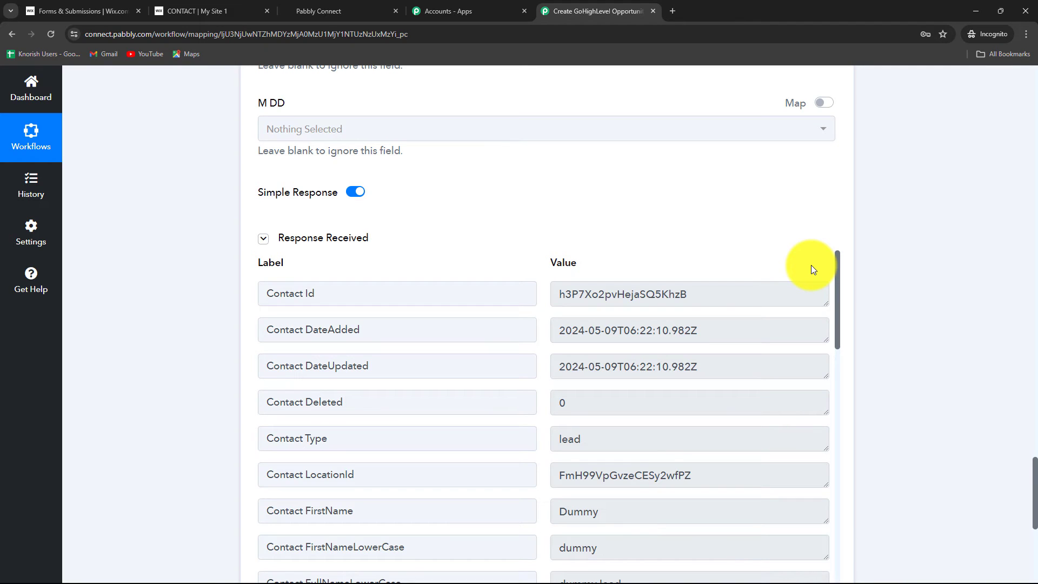
left_click_drag(685, 296, 557, 306)
scroll(667, 389, "down", 3)
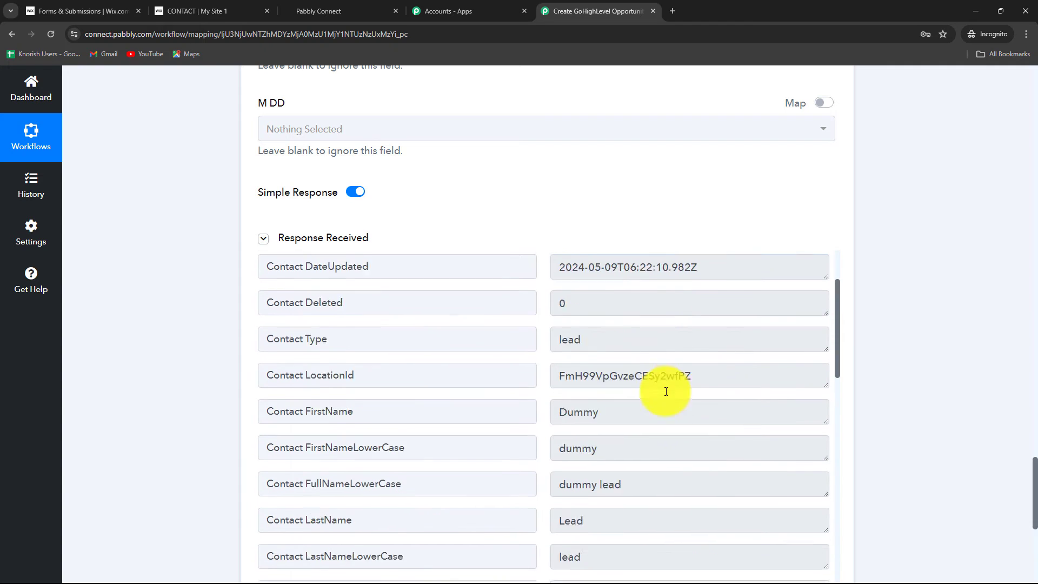
scroll(667, 390, "up", 3)
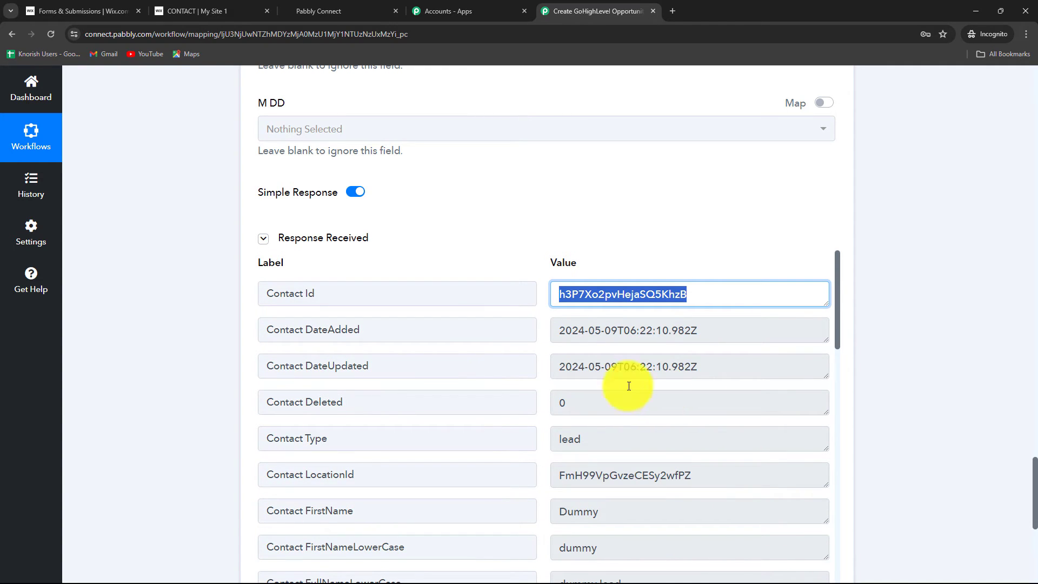
Check GoHighLevel's contacts list for the contact created by the test, and return to the Pabbly Connect workflow.
left_click(319, 11)
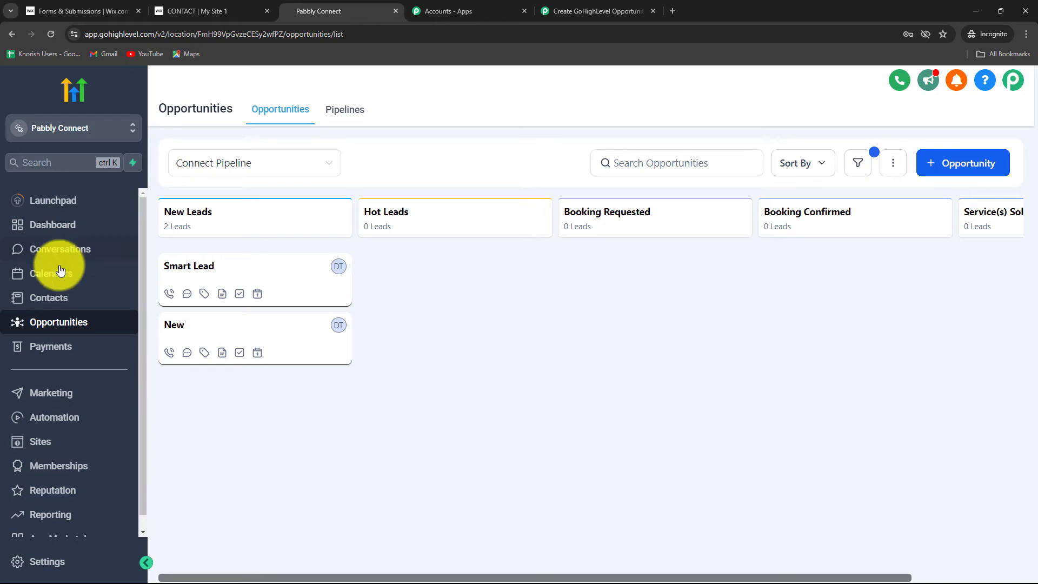
left_click(59, 297)
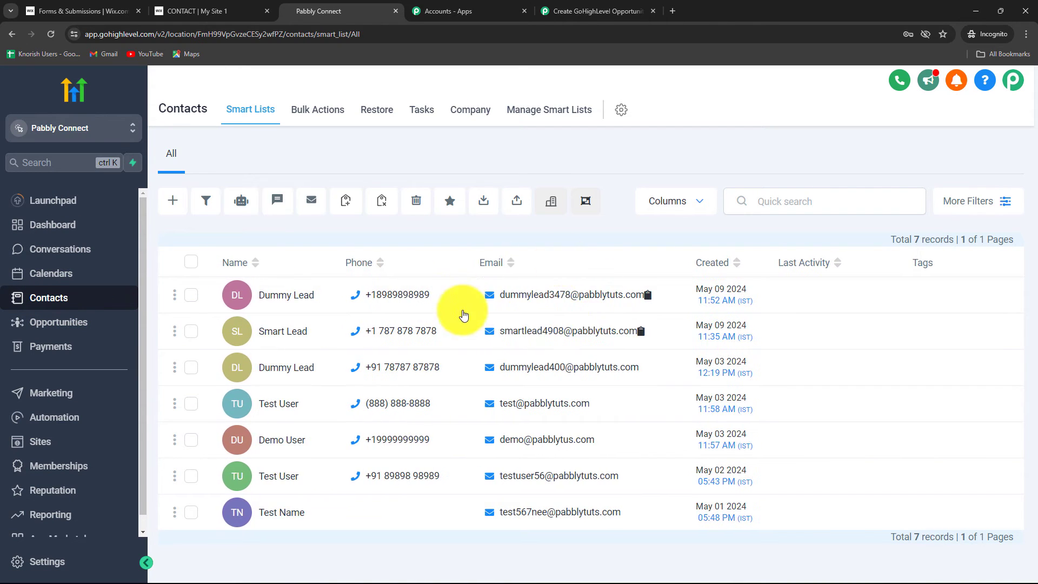
left_click(588, 7)
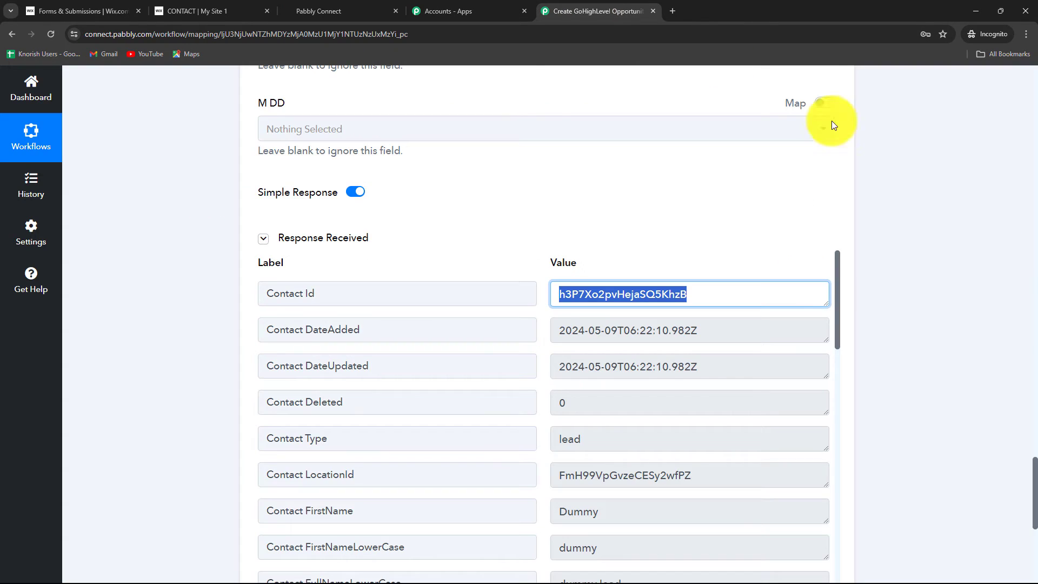
Add another action step after Create Contact and choose LeadConnector V2 as its app.
scroll(1033, 319, "down", 4)
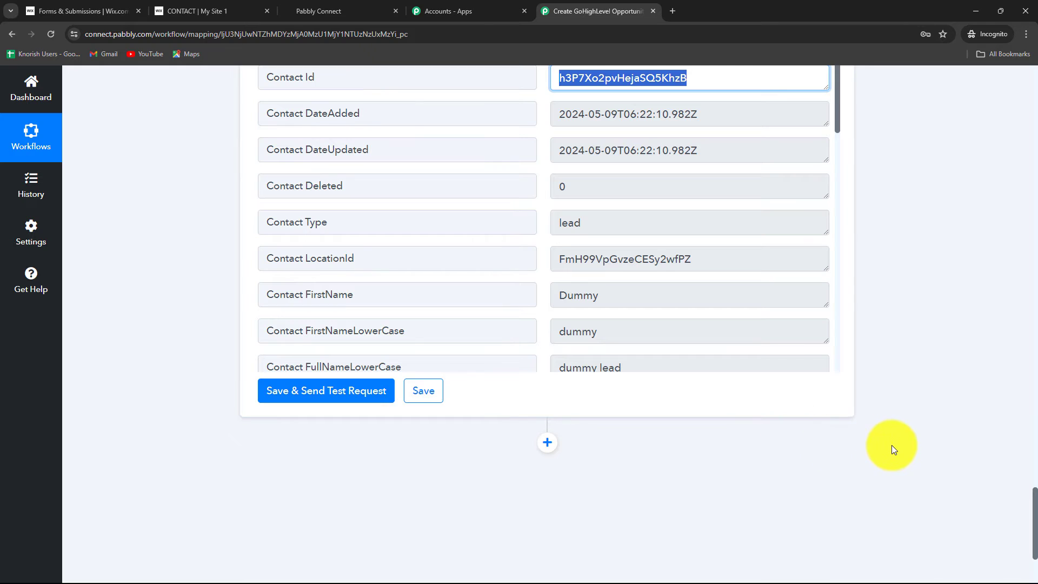
scroll(892, 443, "down", 3)
left_click(548, 280)
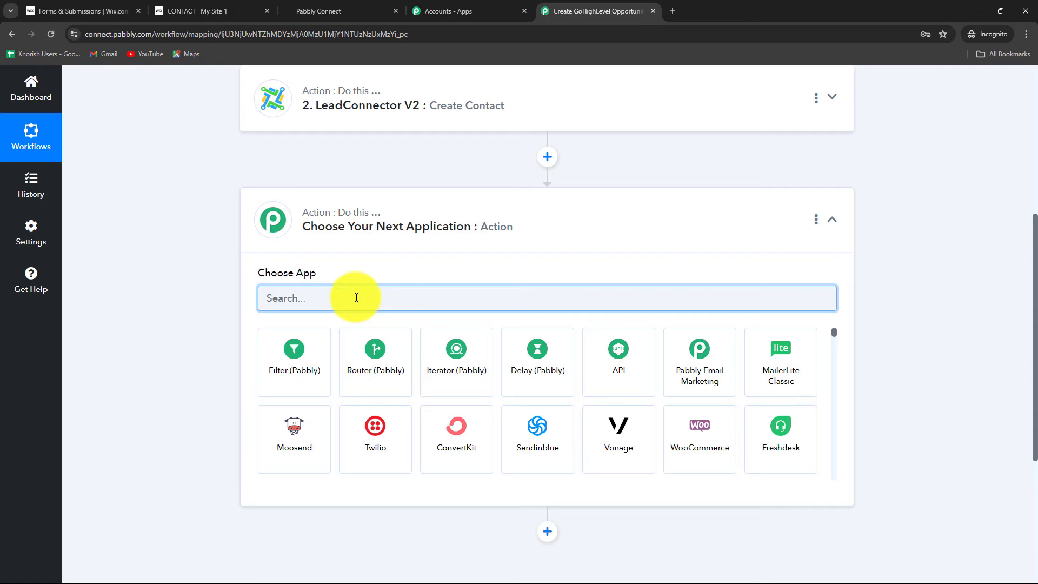
type("Lead")
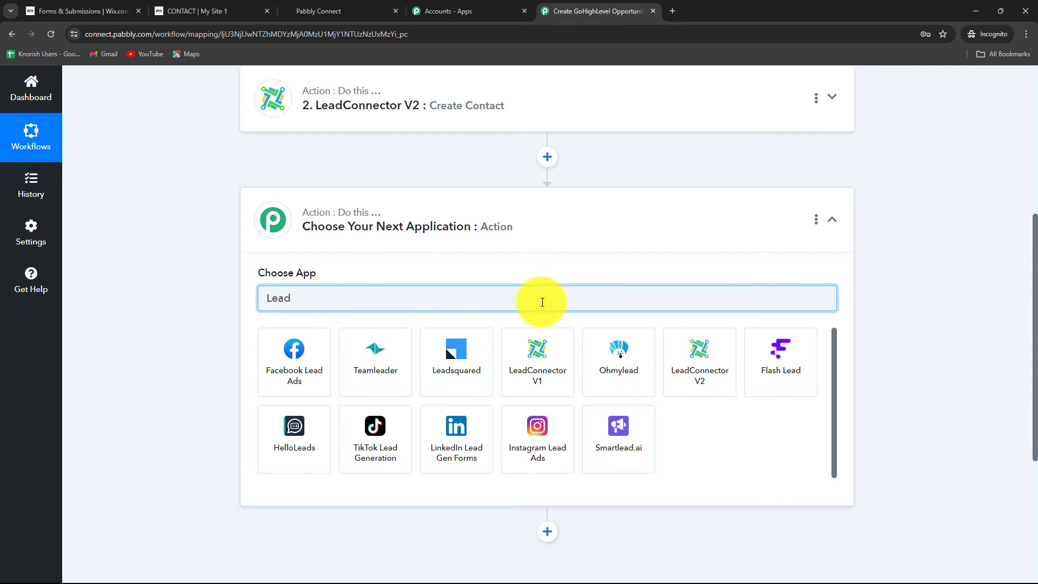
left_click(680, 350)
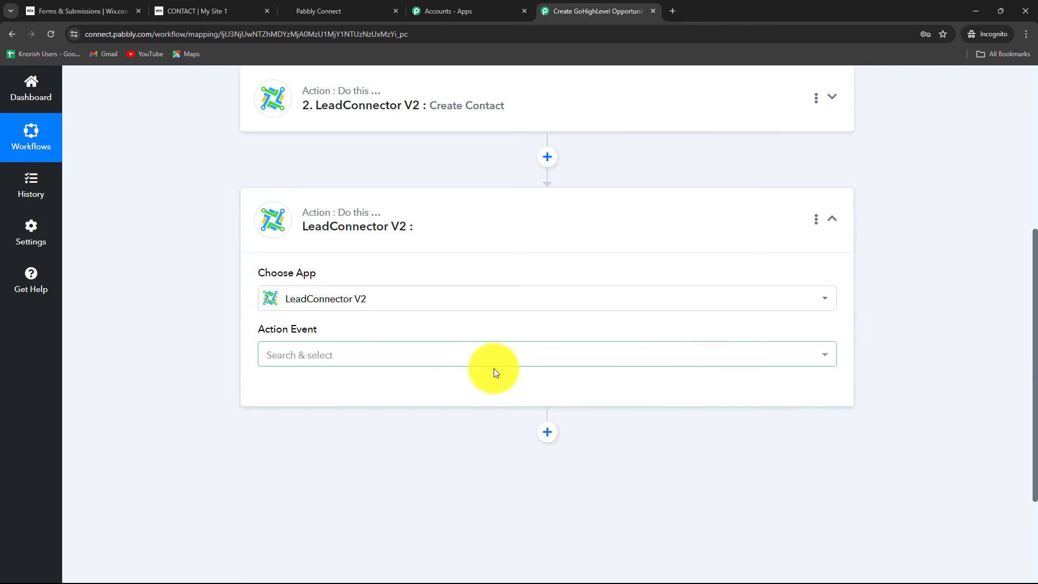
Set the new step's action event to Create Opportunity and connect it through the existing LeadConnector V2 #2 connection.
left_click(436, 356)
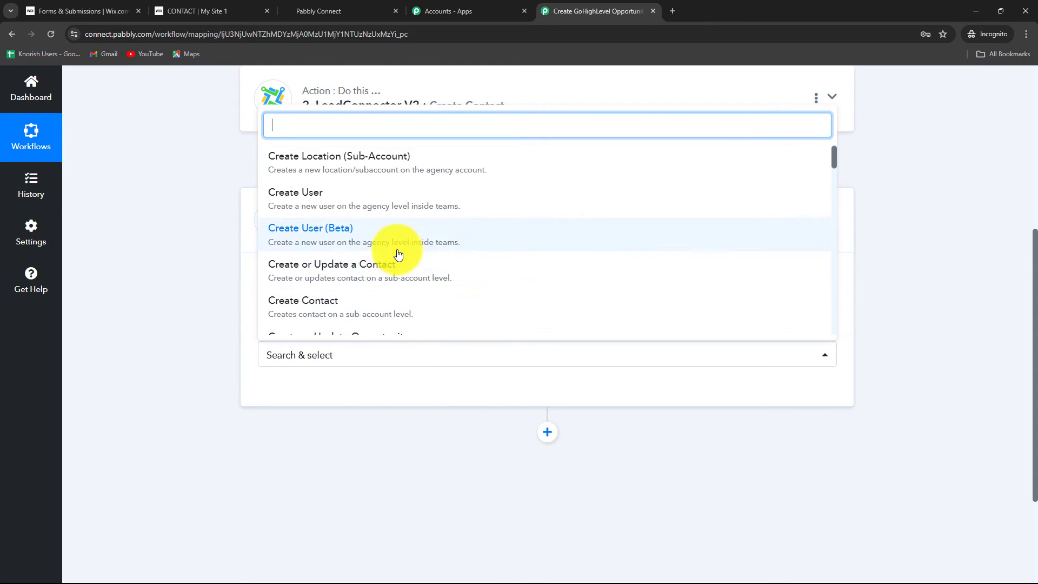
type("create o")
left_click(343, 290)
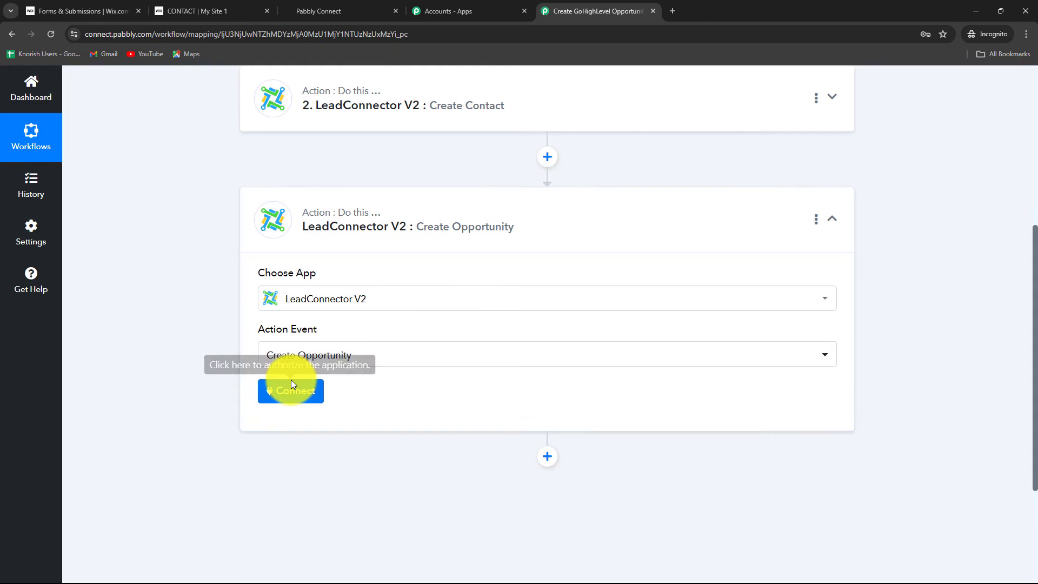
left_click(291, 381)
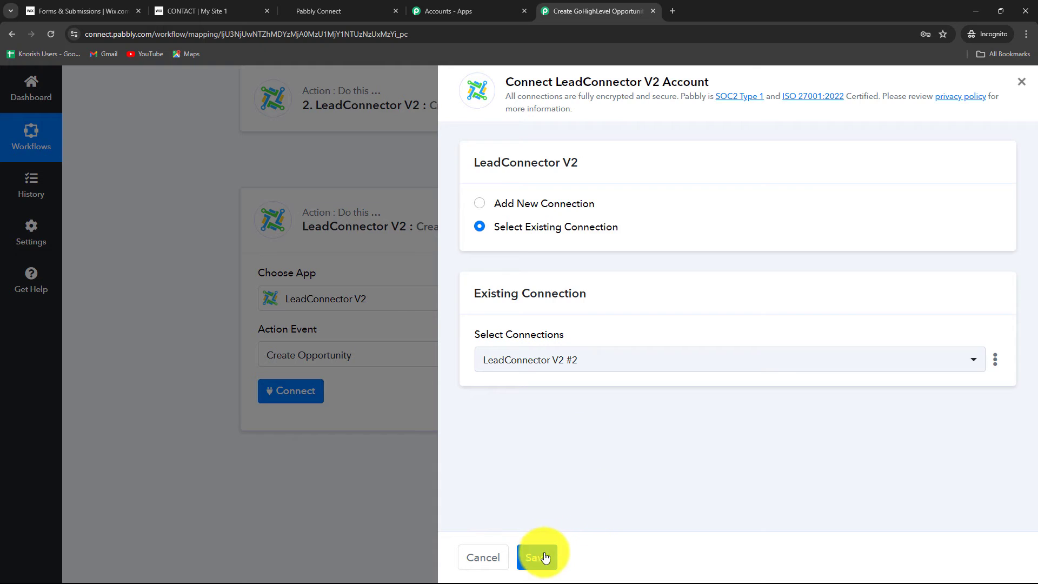
left_click(545, 557)
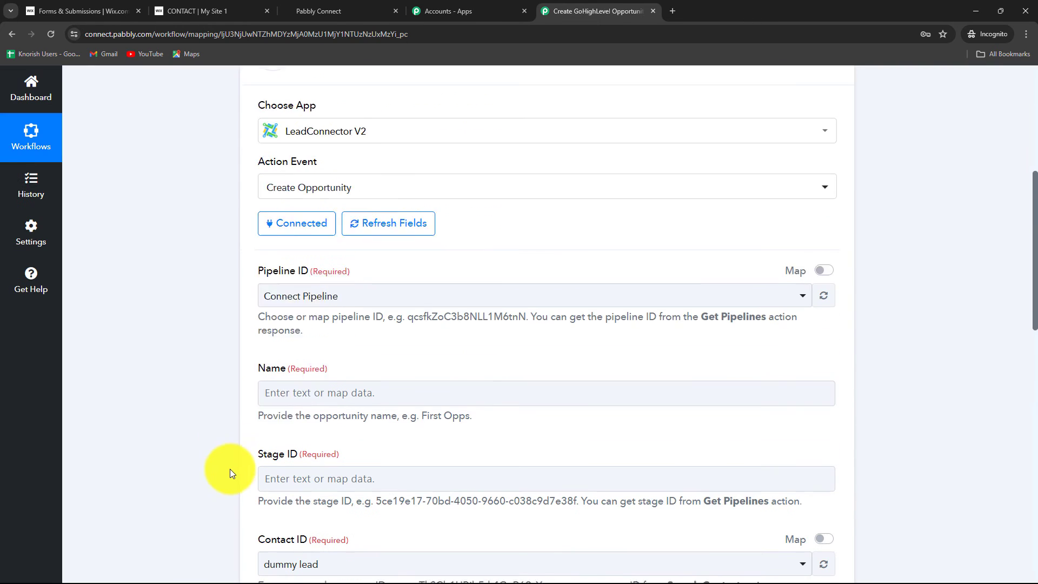
Look up the pipelines available for opportunities in the GoHighLevel account.
scroll(233, 465, "down", 1)
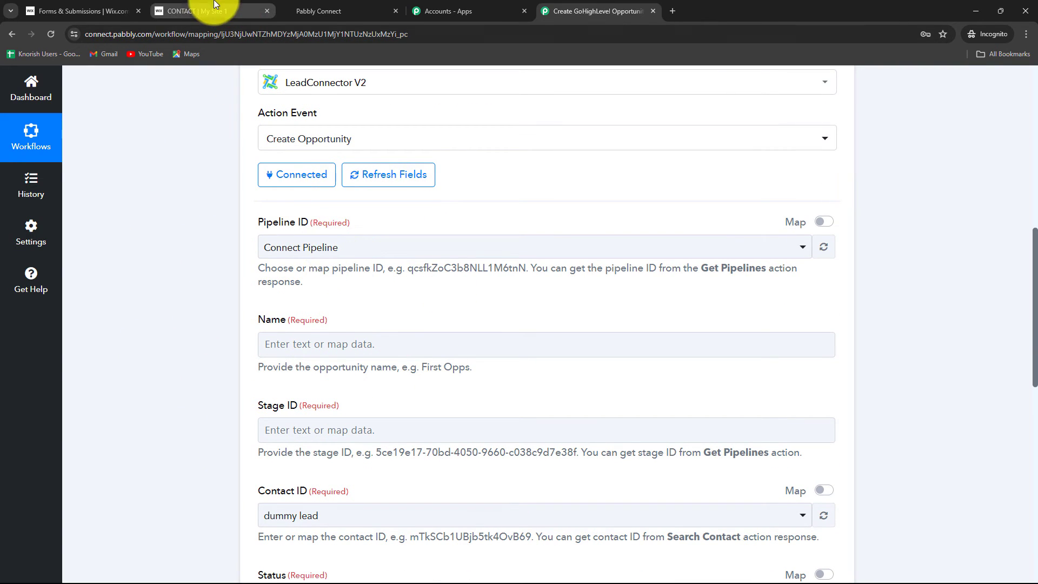
left_click(342, 7)
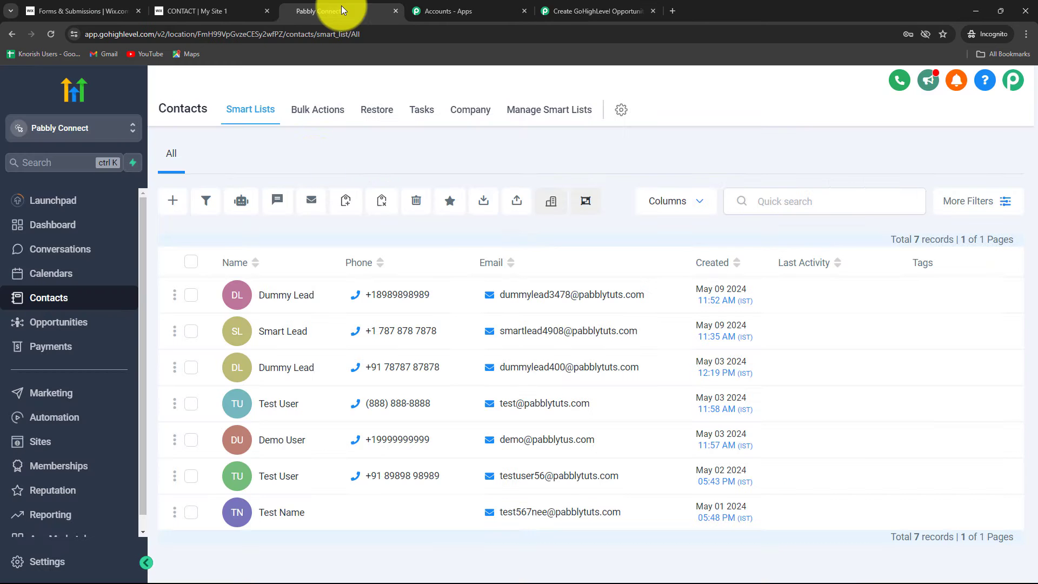
left_click(66, 325)
left_click(341, 109)
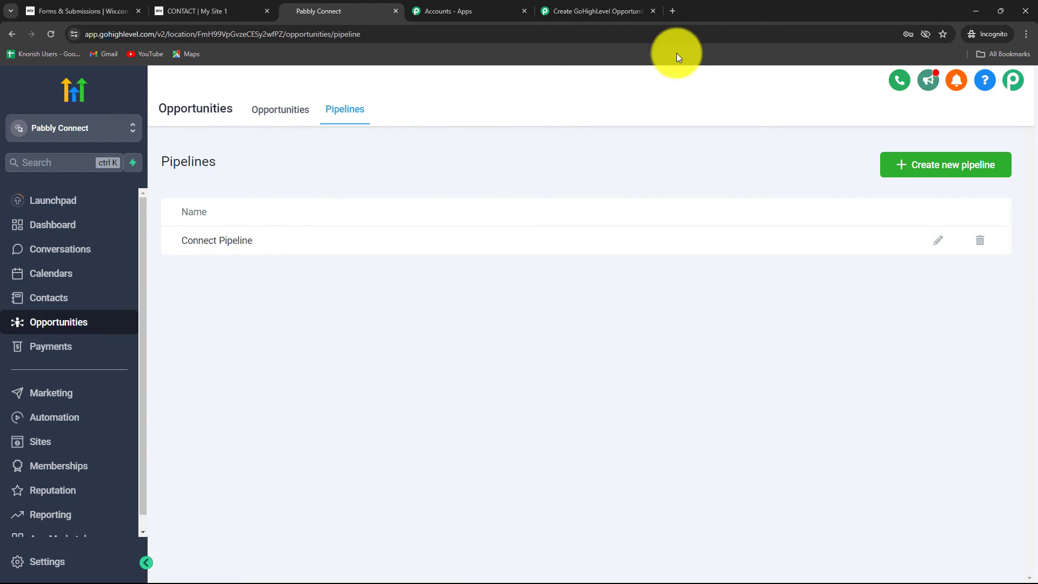
Return to the Pabbly Connect workflow and choose Connect Pipeline as the opportunity's Pipeline ID.
left_click(611, 9)
left_click(314, 247)
left_click(281, 310)
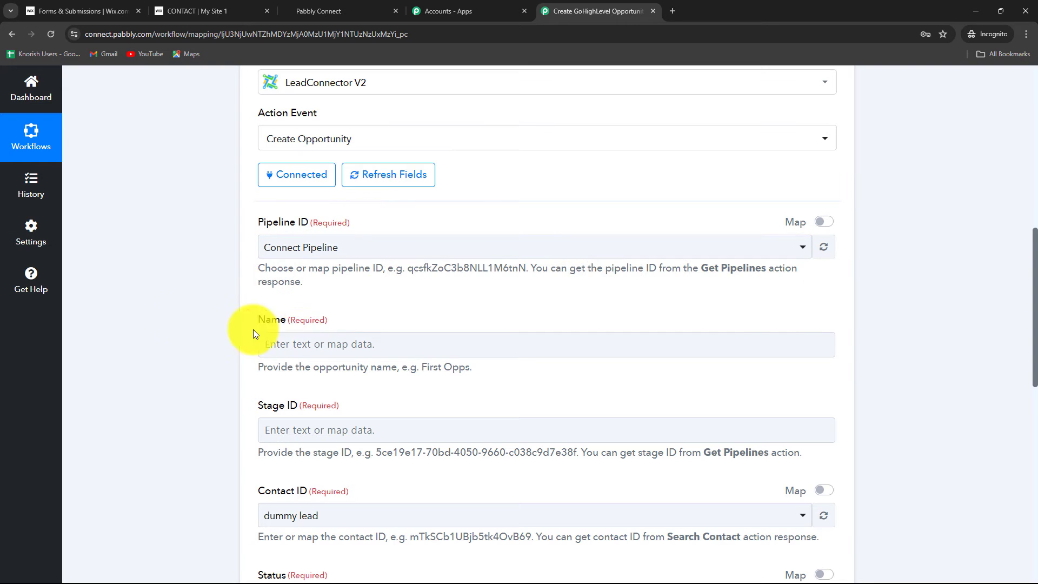
Map the opportunity's Name to the Wix Forms fields Data Contact Name First and Data Contact Name Last.
scroll(271, 319, "down", 2)
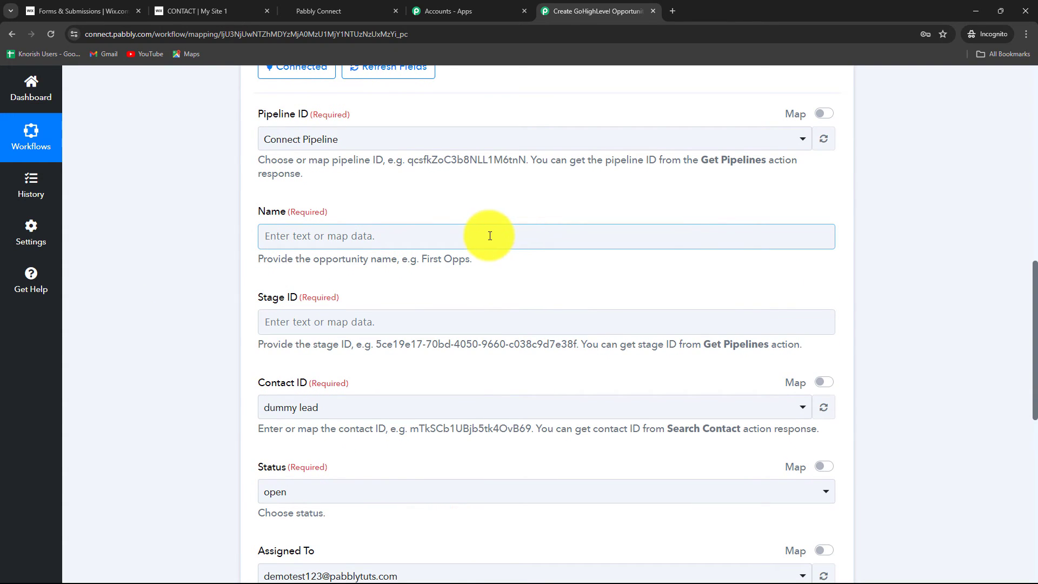
left_click(491, 236)
left_click(412, 343)
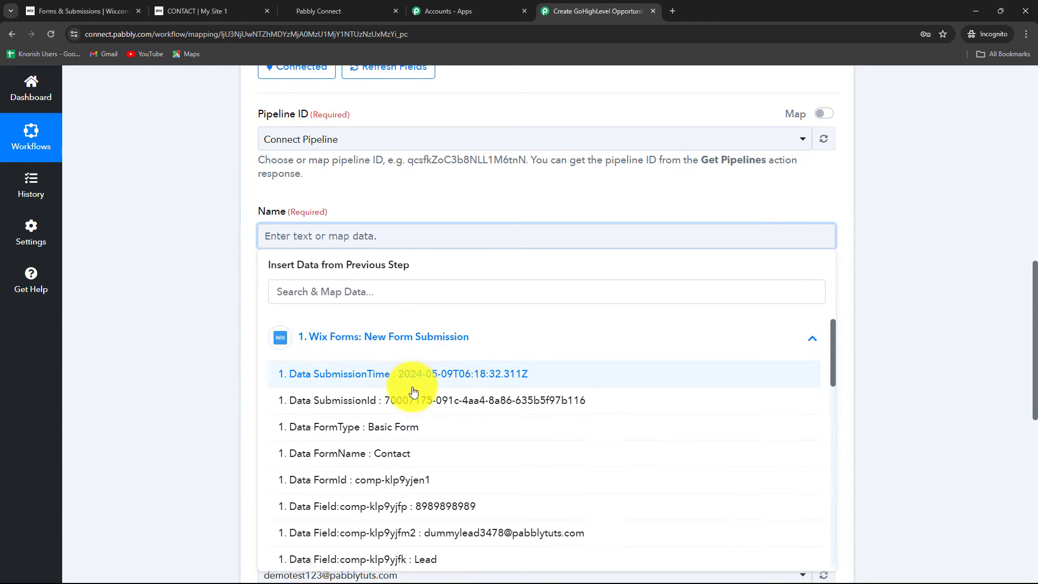
left_click(298, 294)
type("name")
left_click(431, 430)
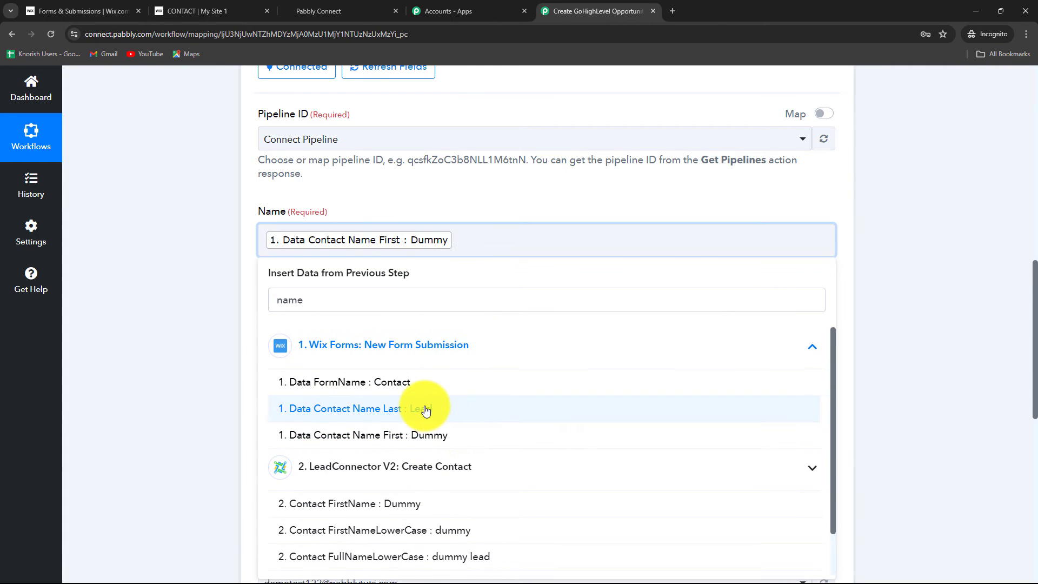
left_click(426, 411)
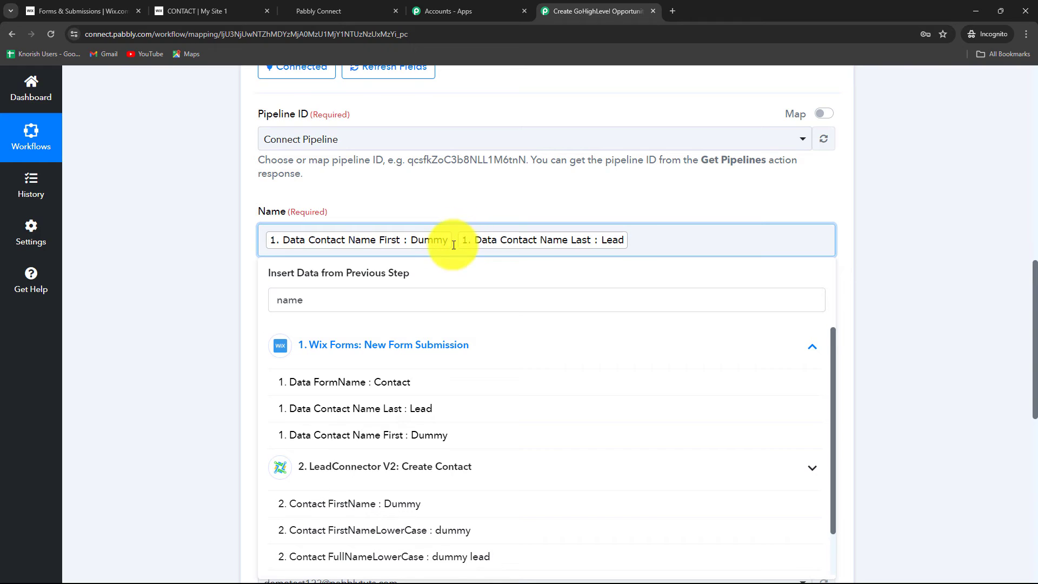
left_click(879, 257)
Compare the pipeline stages on GoHighLevel's opportunities board with the Stage ID guidance in the Create Opportunity action.
scroll(550, 264, "down", 2)
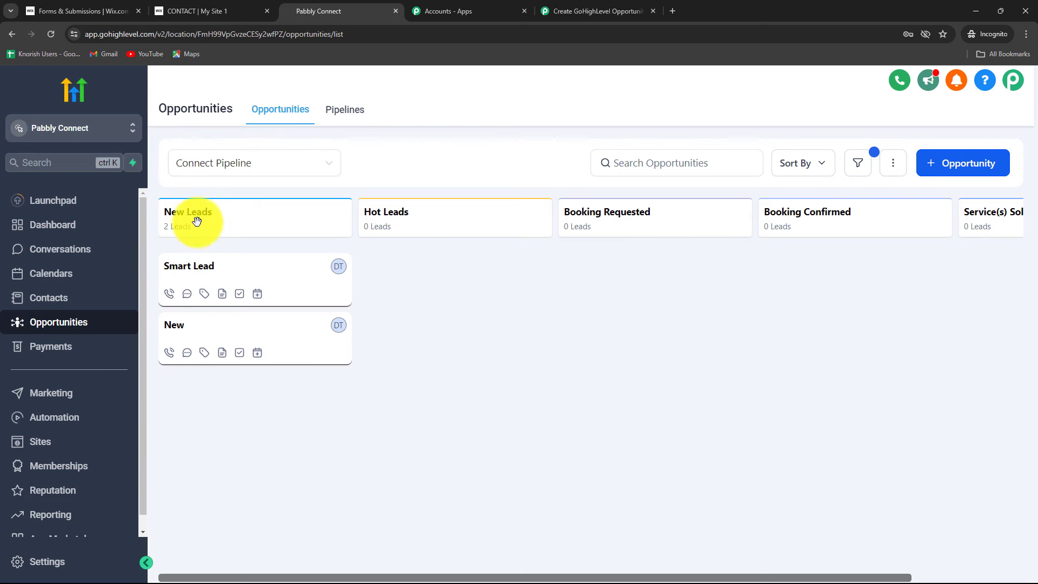
left_click(583, 9)
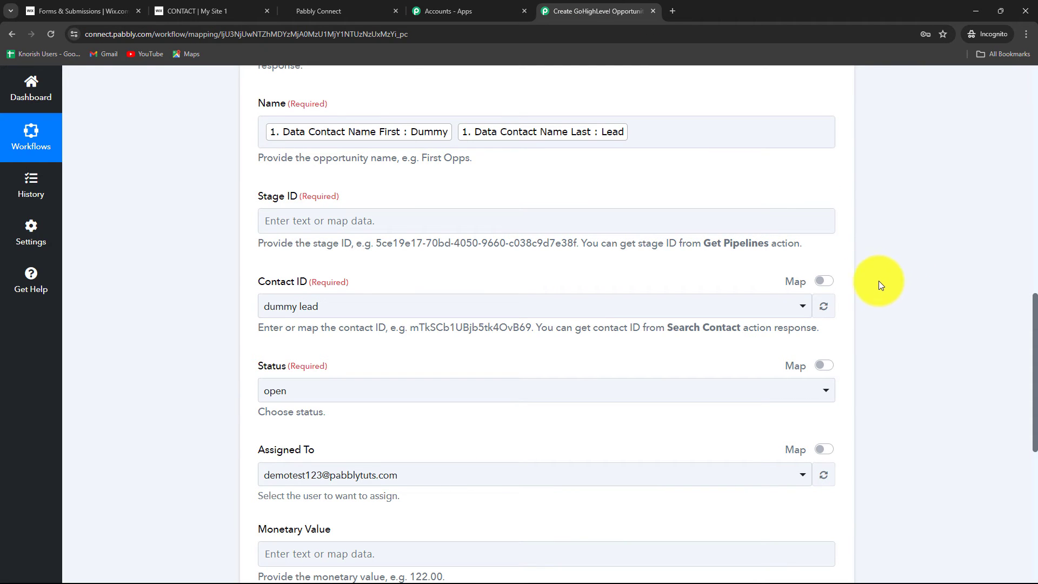
left_click_drag(310, 245, 772, 254)
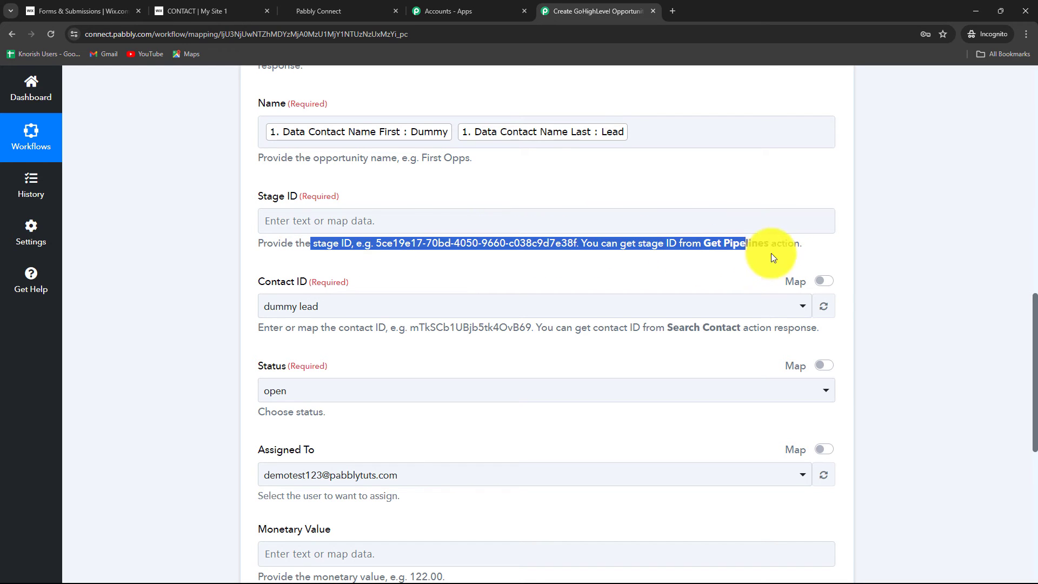
left_click(751, 250)
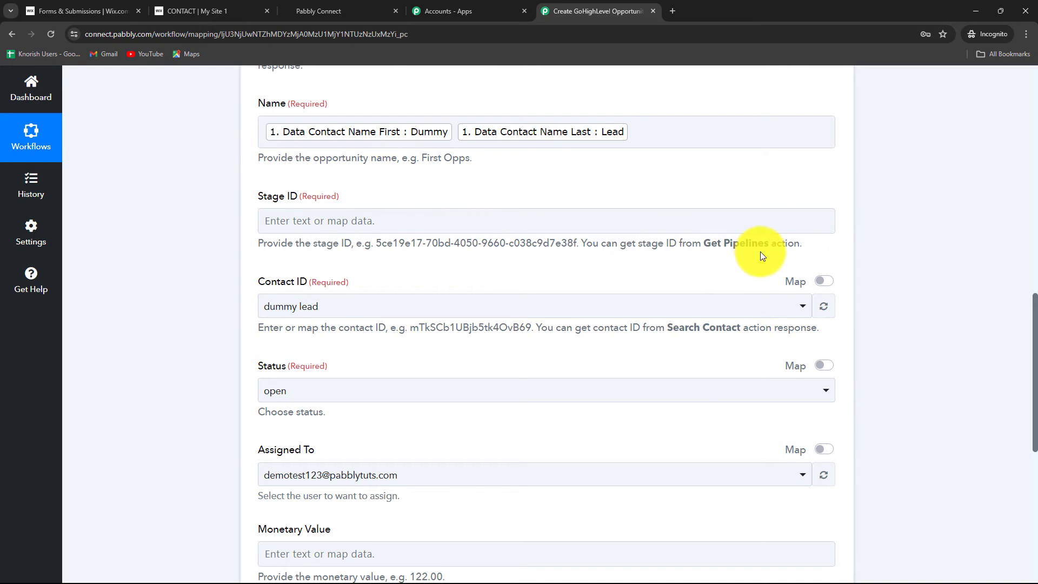
Insert a LeadConnector V2 action step between the Create Contact and Create Opportunity actions.
scroll(690, 426, "up", 8)
scroll(685, 432, "up", 4)
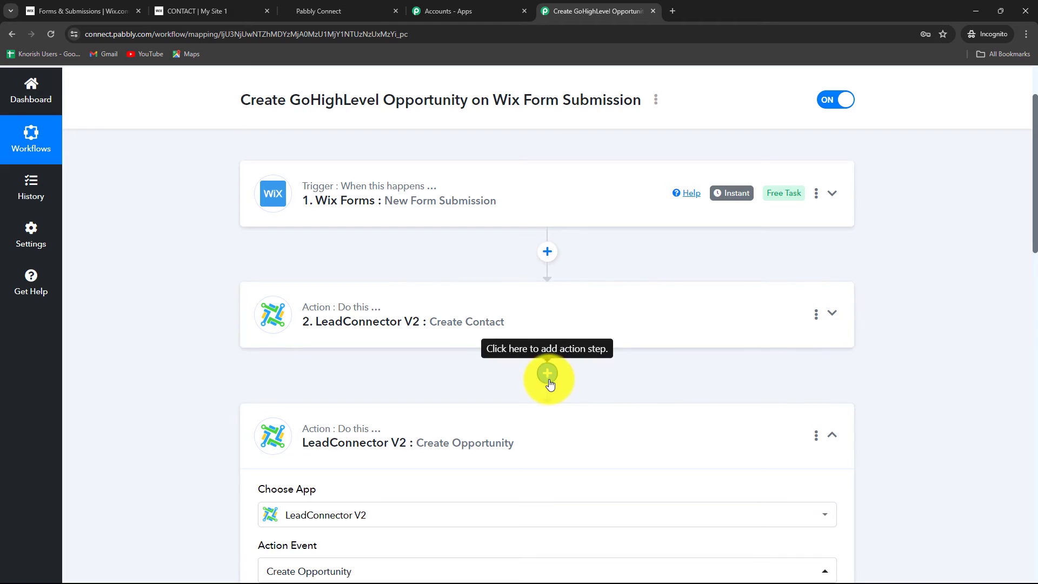
left_click(546, 372)
left_click(308, 294)
type("Lead")
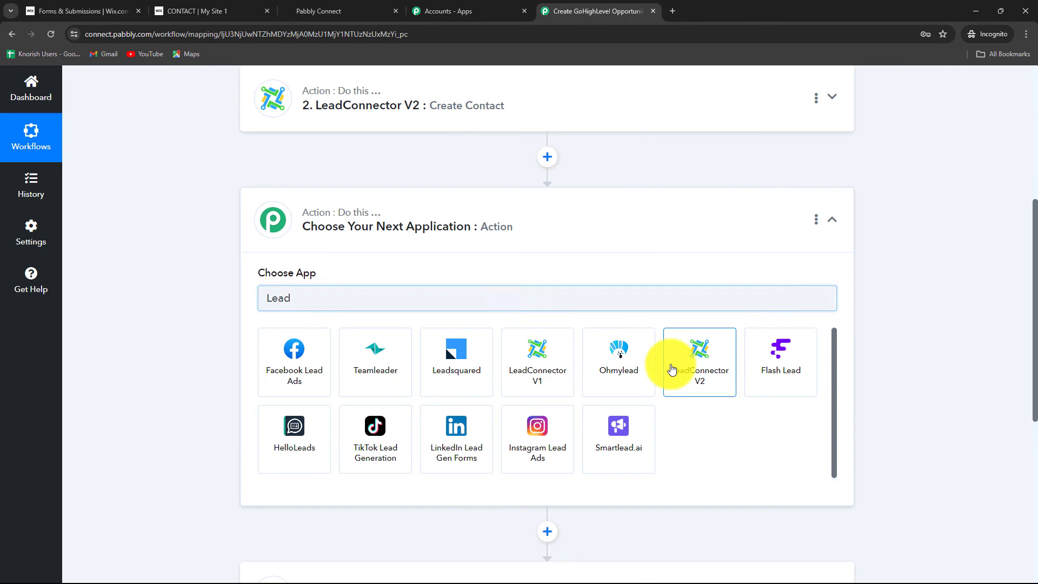
left_click(676, 365)
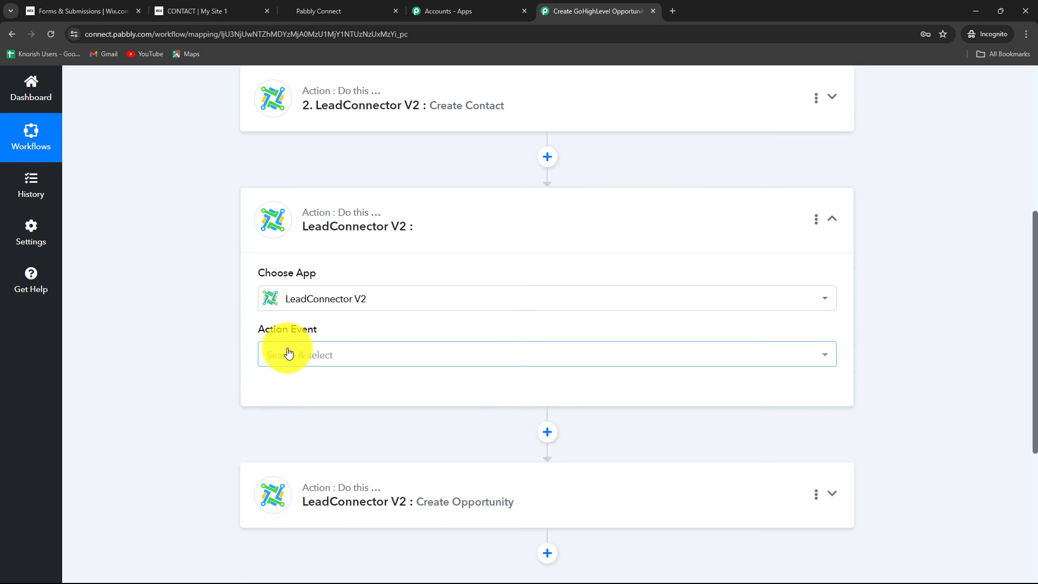
Set the inserted step's action event to Get Pipelines and connect it through the existing LeadConnector V2 connection.
left_click(284, 354)
type("get")
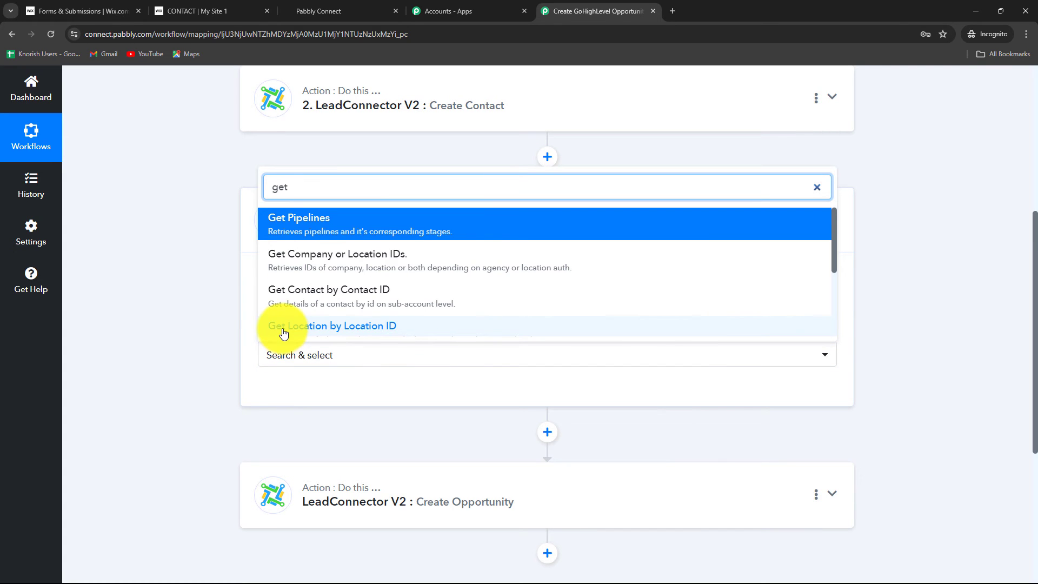
left_click(347, 237)
left_click(297, 390)
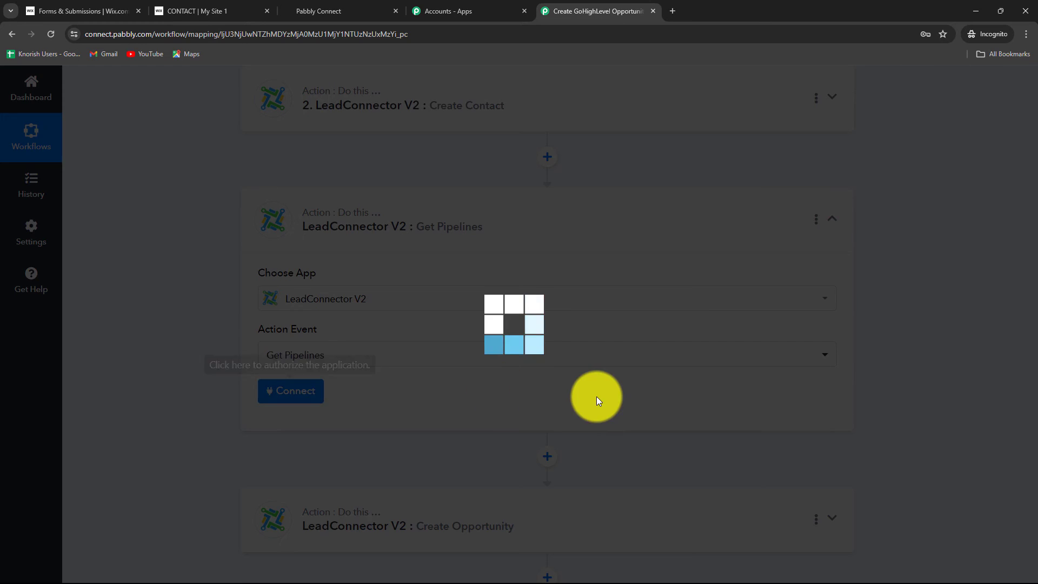
left_click(537, 556)
Save the Get Pipelines action with a test request and locate the New Leads stage in its response.
scroll(180, 374, "down", 4)
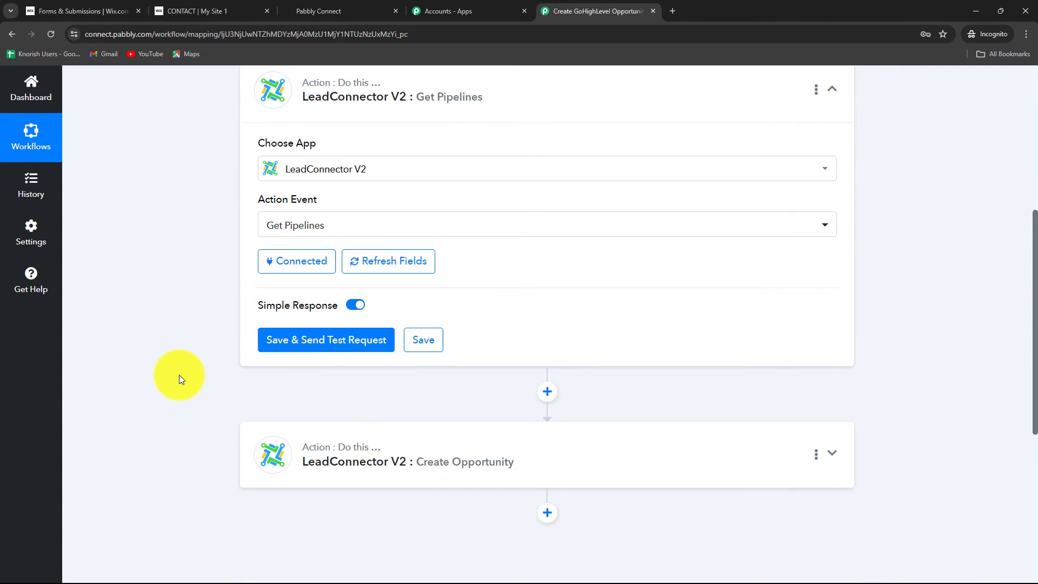
left_click(278, 259)
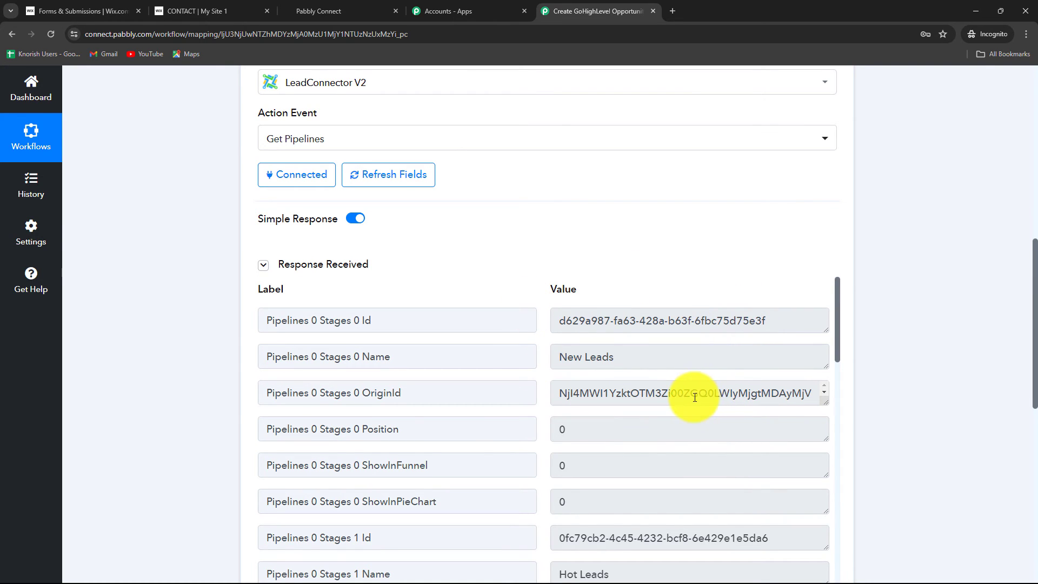
scroll(694, 401, "down", 3)
scroll(699, 449, "down", 2)
scroll(699, 450, "up", 3)
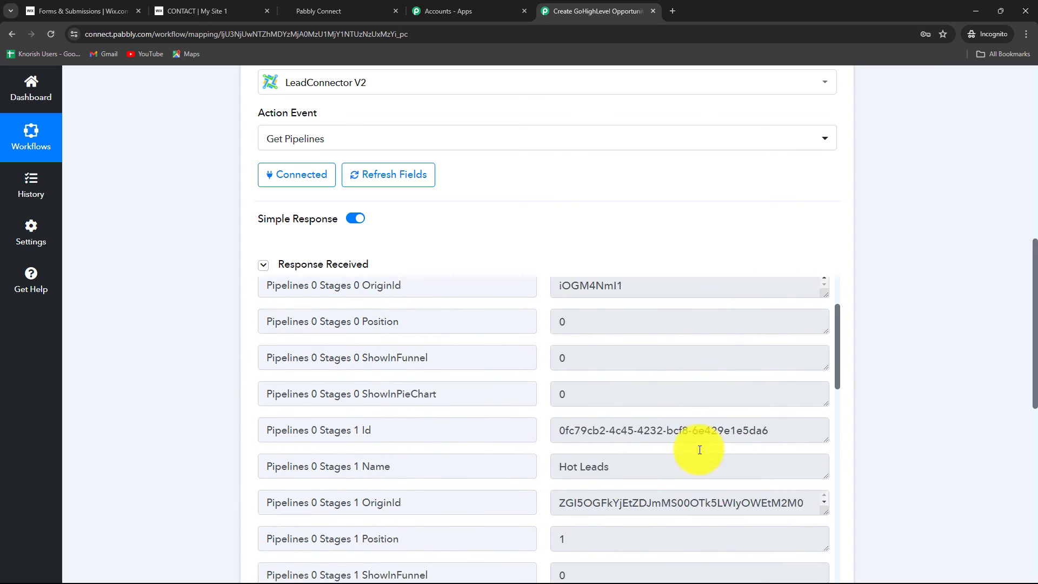
triple_click(631, 355)
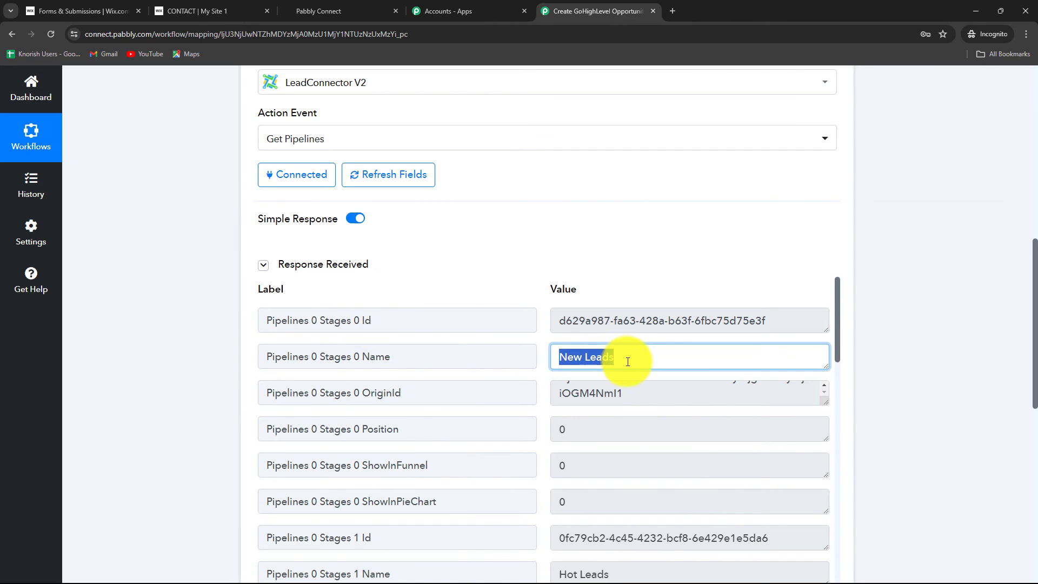
Map the Create Opportunity action's Stage ID to the New Leads stage's Pipelines 0 Stages 0 Id from the Get Pipelines response.
left_click_drag(630, 356, 568, 358)
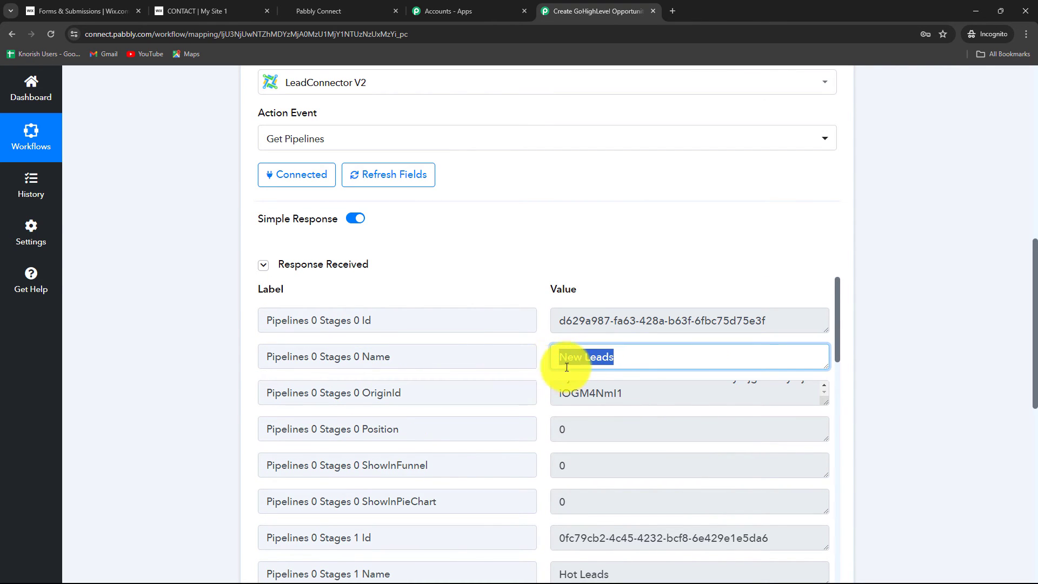
triple_click(564, 322)
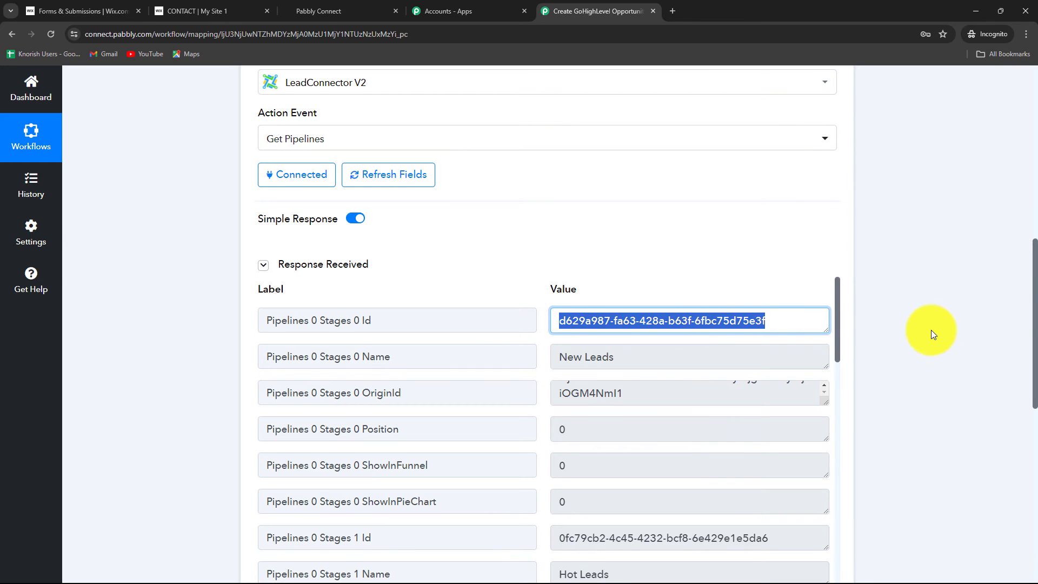
scroll(931, 330, "down", 10)
left_click(476, 227)
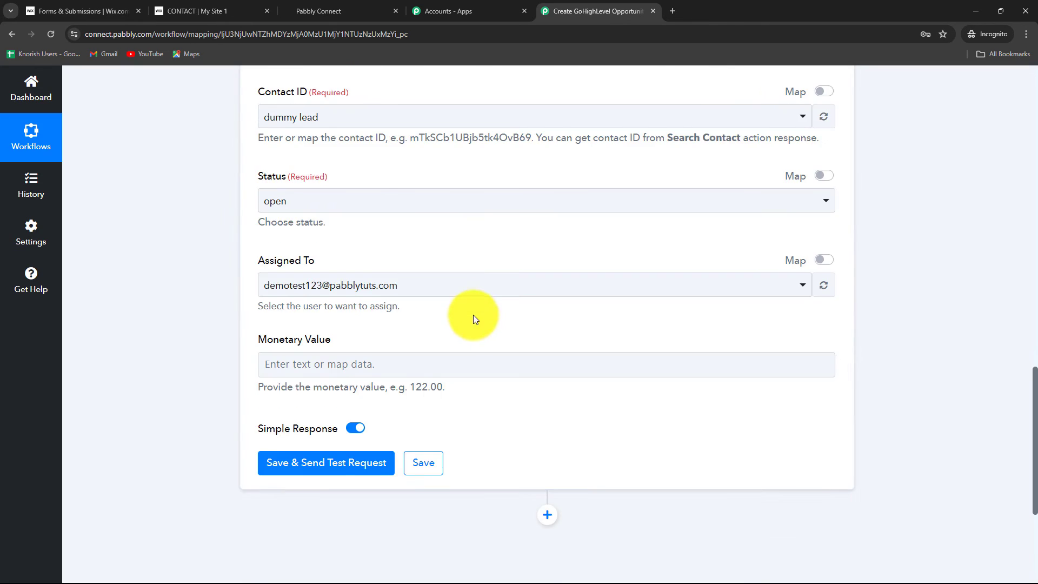
scroll(425, 366, "down", 2)
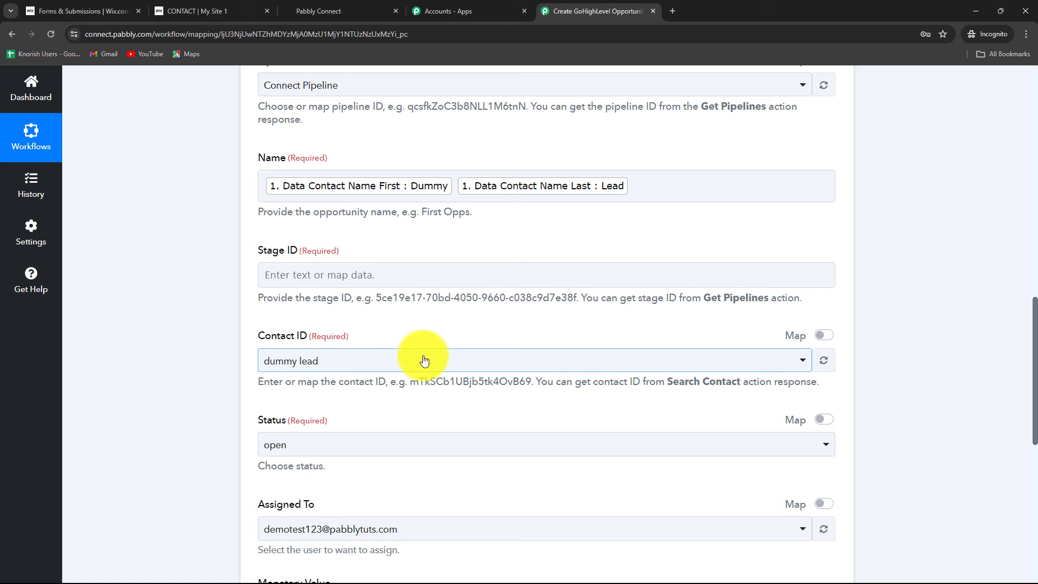
left_click(388, 276)
scroll(382, 290, "down", 3)
left_click(378, 296)
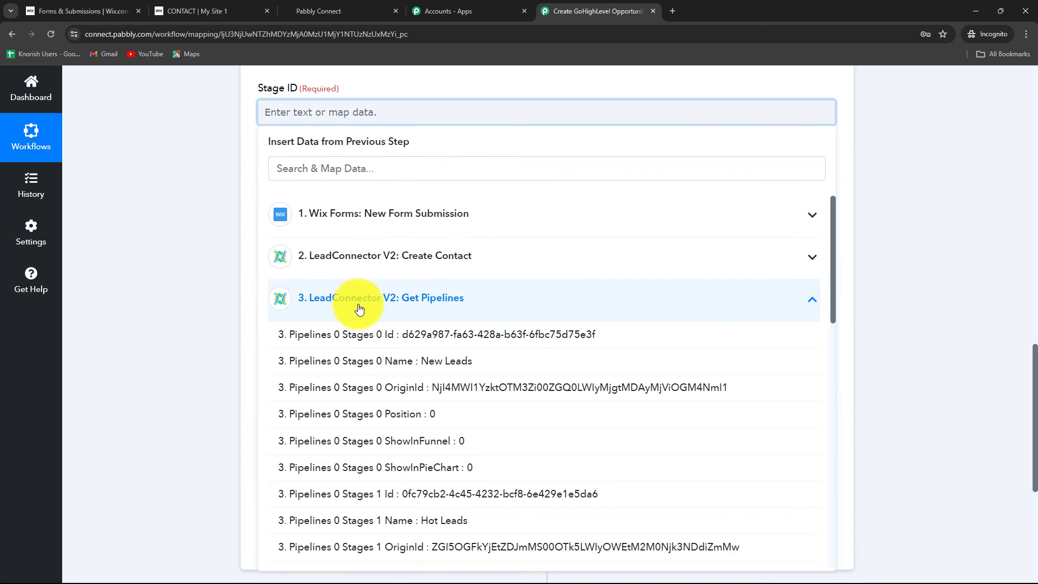
left_click(388, 339)
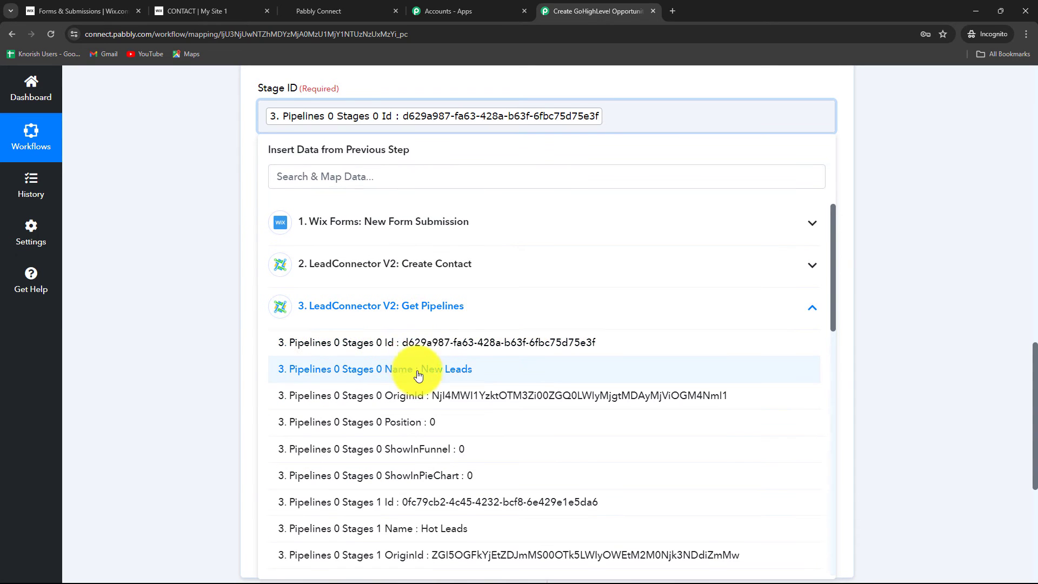
left_click(83, 320)
Enable mapping for the Contact ID and replace its fixed value with the Contact Id from the Create Contact response.
scroll(400, 248, "down", 2)
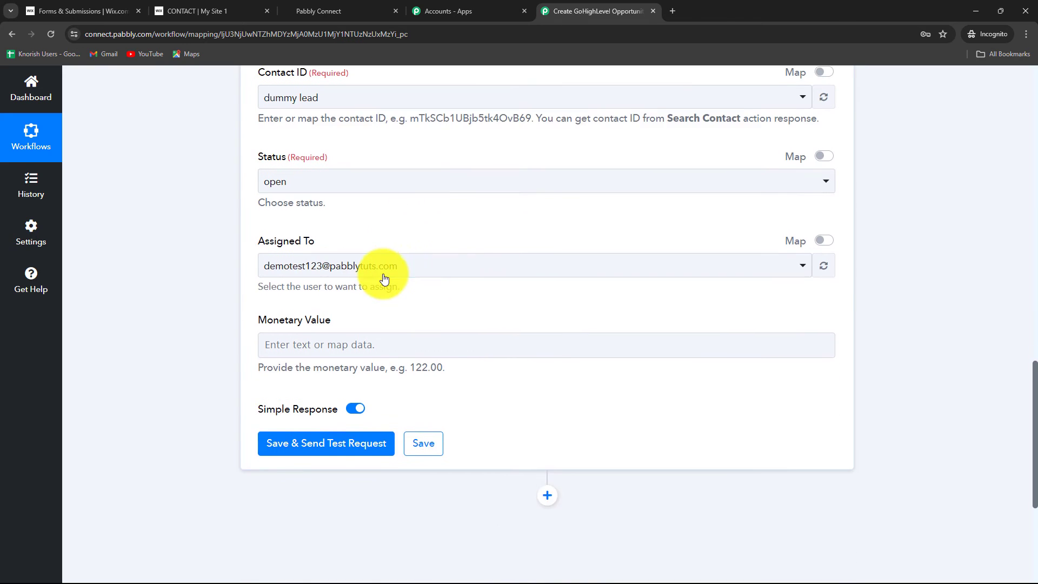
scroll(357, 248, "up", 2)
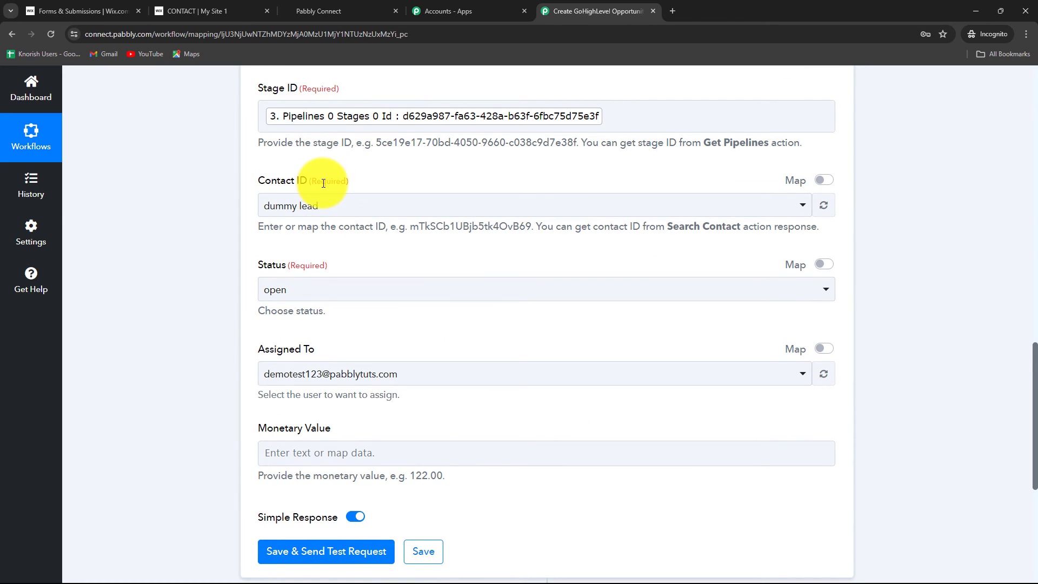
left_click(823, 180)
left_click_drag(418, 206, 164, 226)
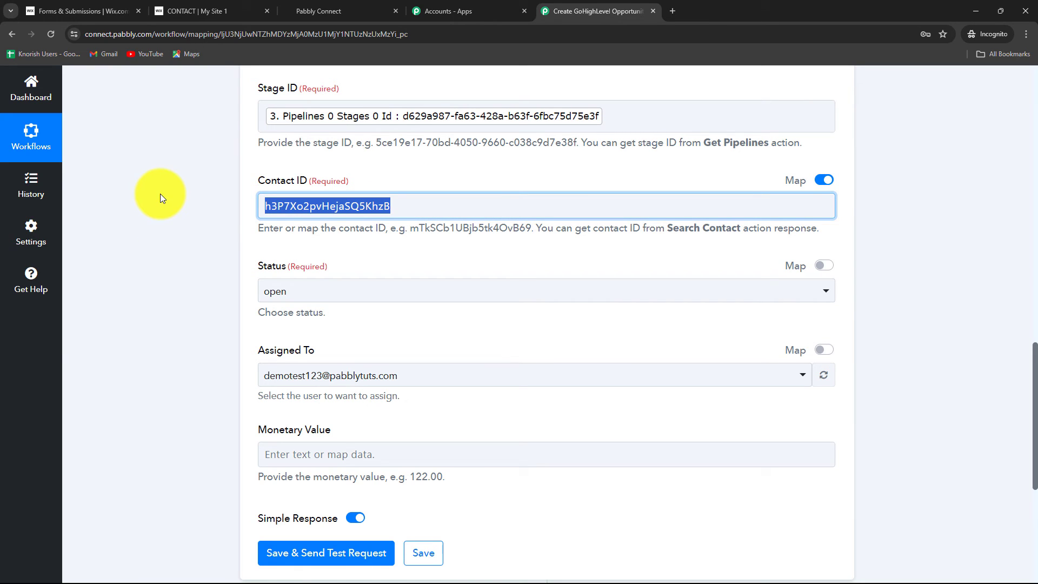
key("BackSpace")
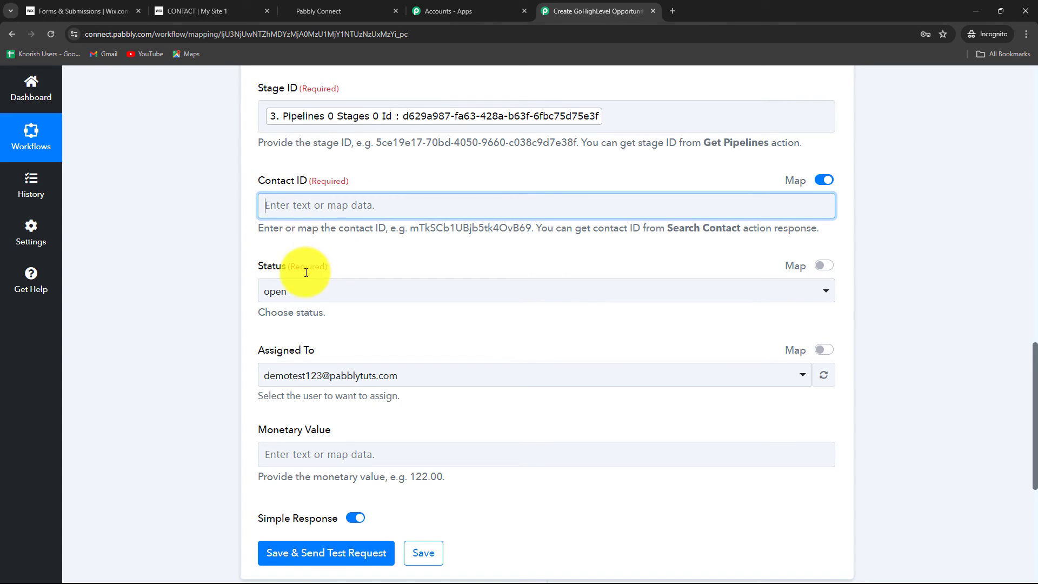
left_click(304, 206)
left_click(369, 352)
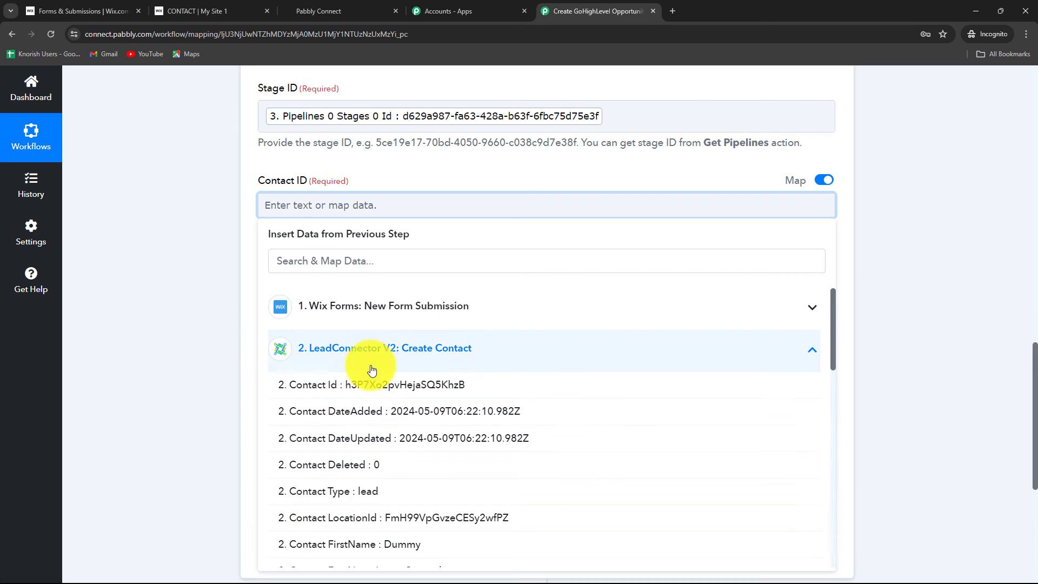
left_click(372, 385)
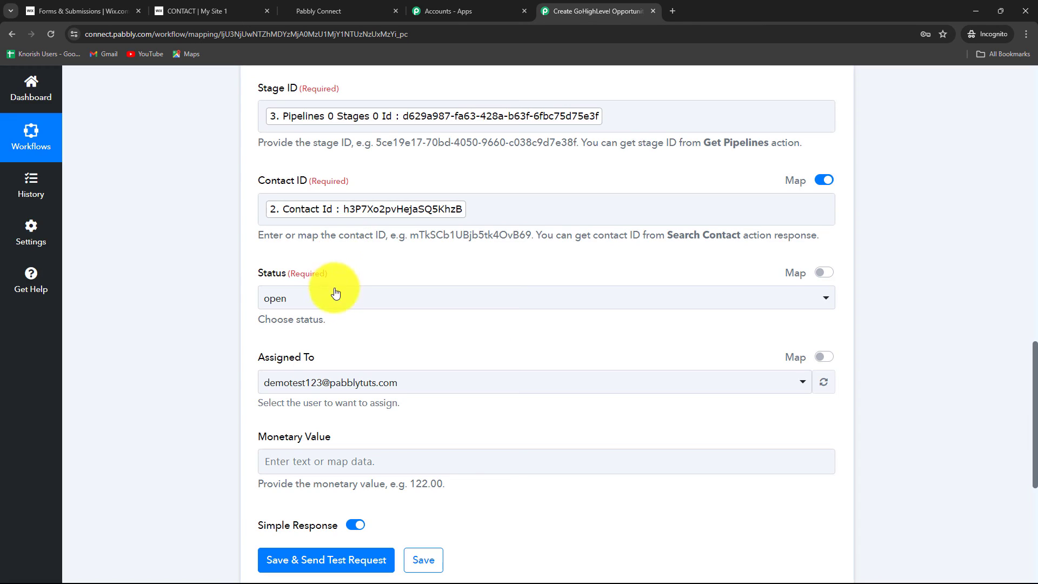
Save the Create Opportunity action with a test request and check the Opportunity Id in its response.
scroll(332, 301, "down", 2)
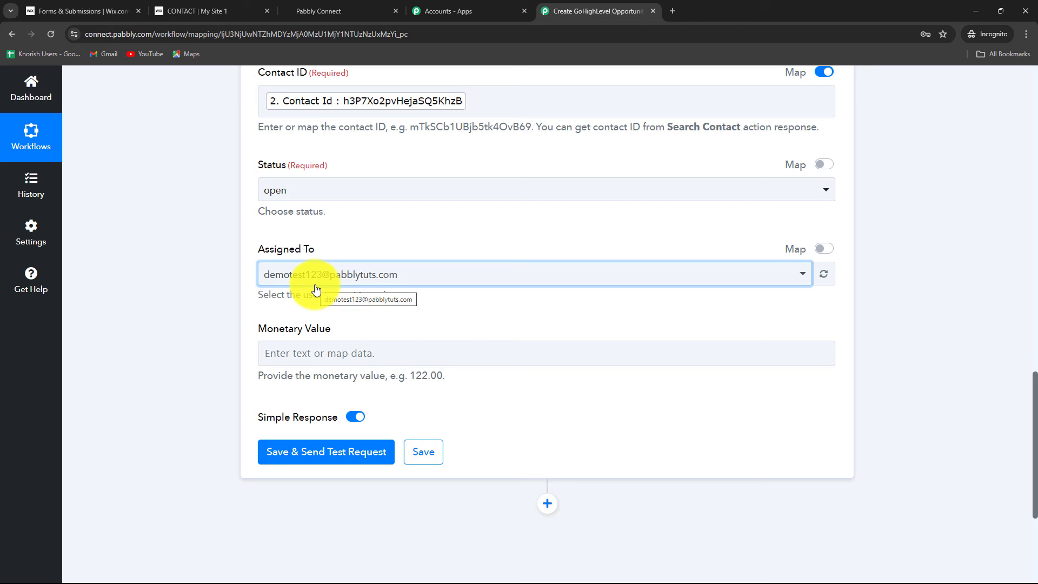
scroll(316, 290, "down", 2)
left_click(303, 345)
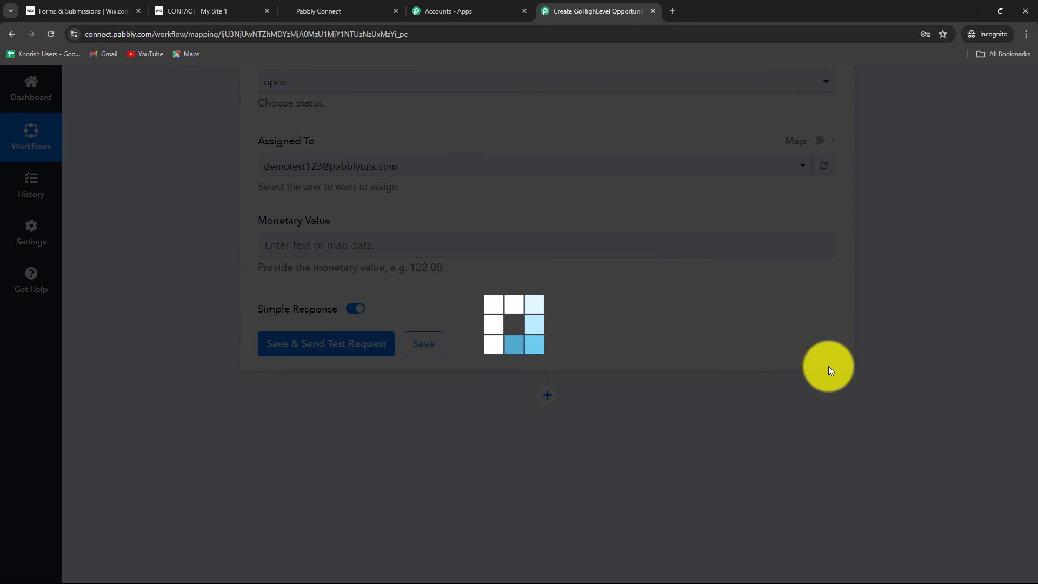
scroll(829, 358, "down", 4)
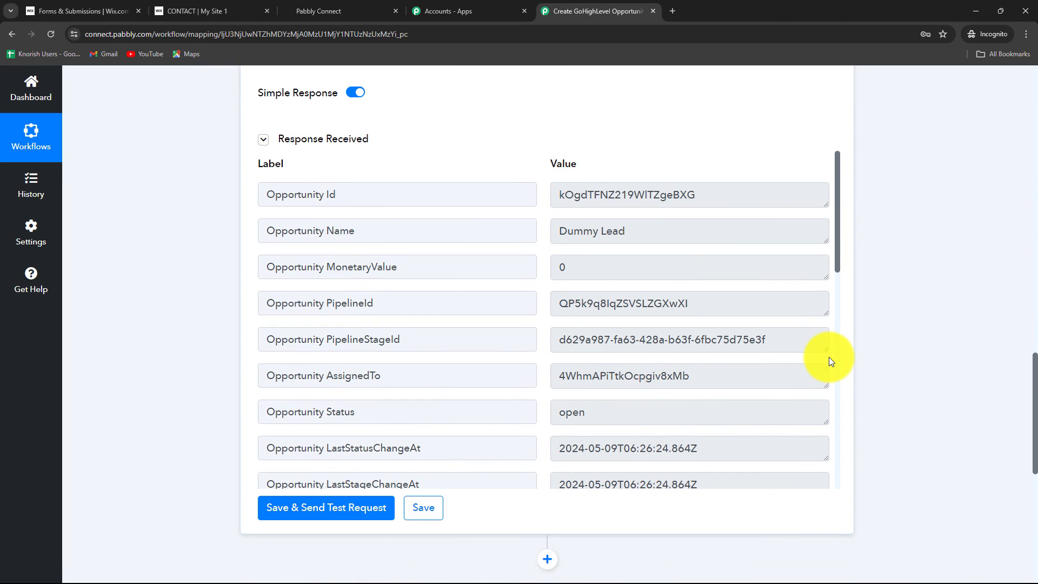
left_click(728, 199)
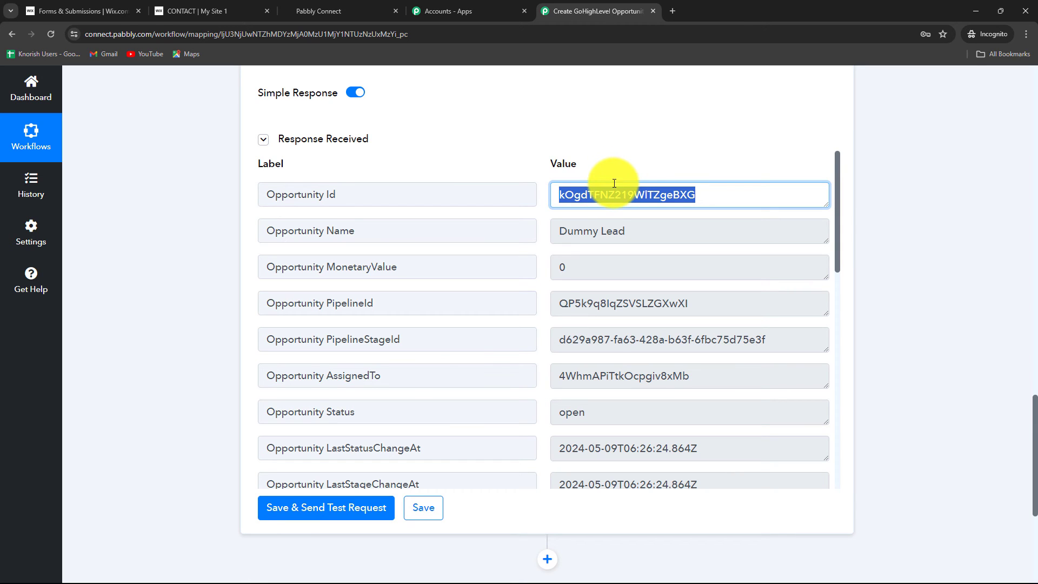
Switch to GoHighLevel, reload the opportunities board and check the new opportunity's contact details, pipeline, stage and status.
left_click(287, 10)
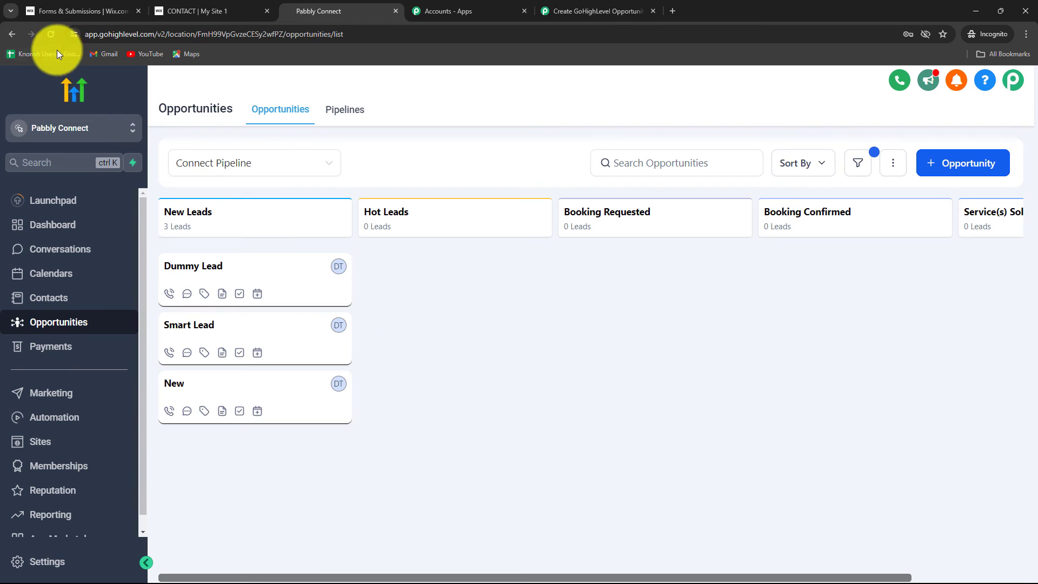
left_click(50, 34)
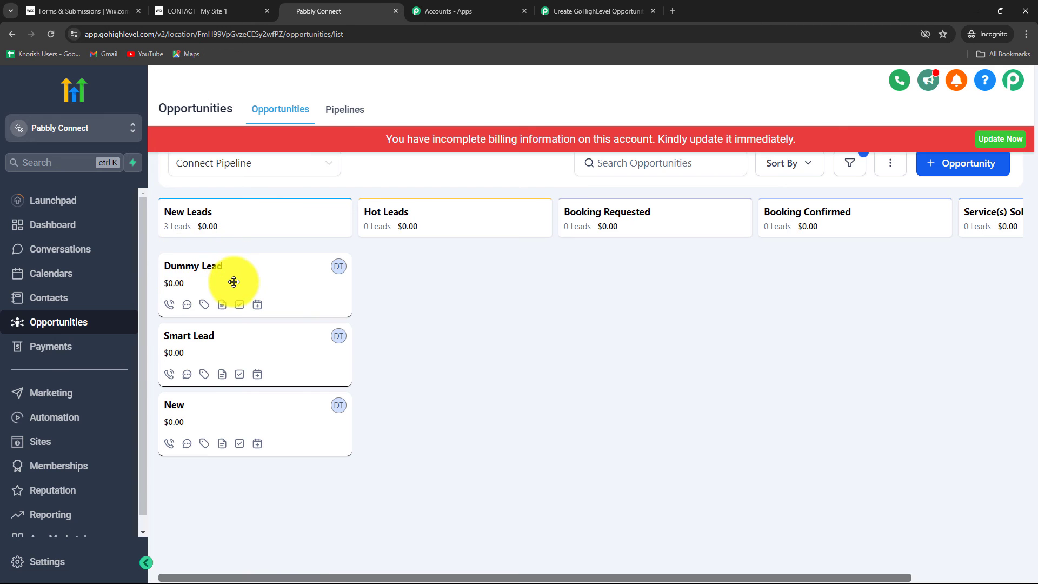
left_click(234, 281)
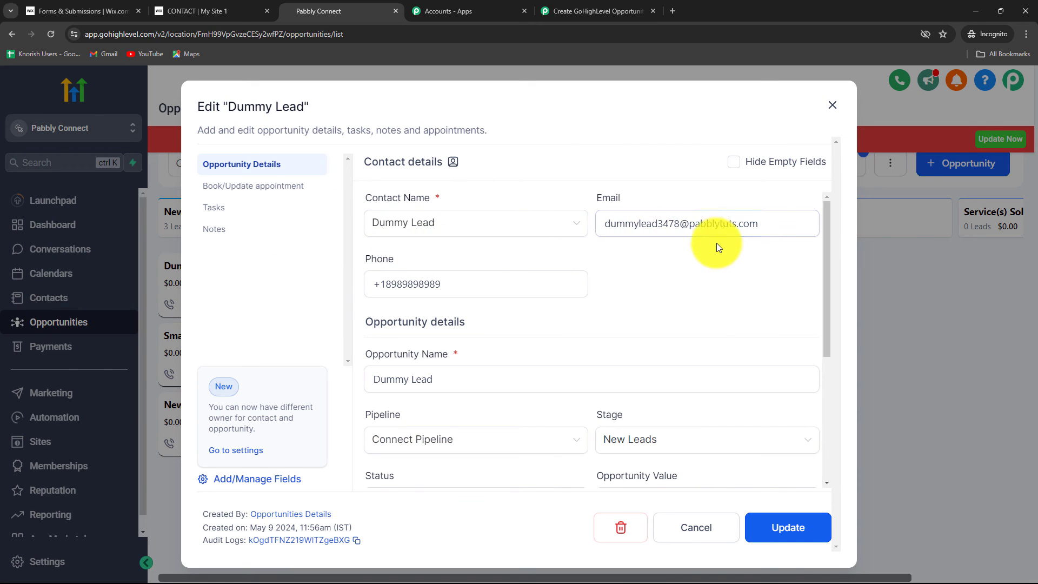
left_click(669, 443)
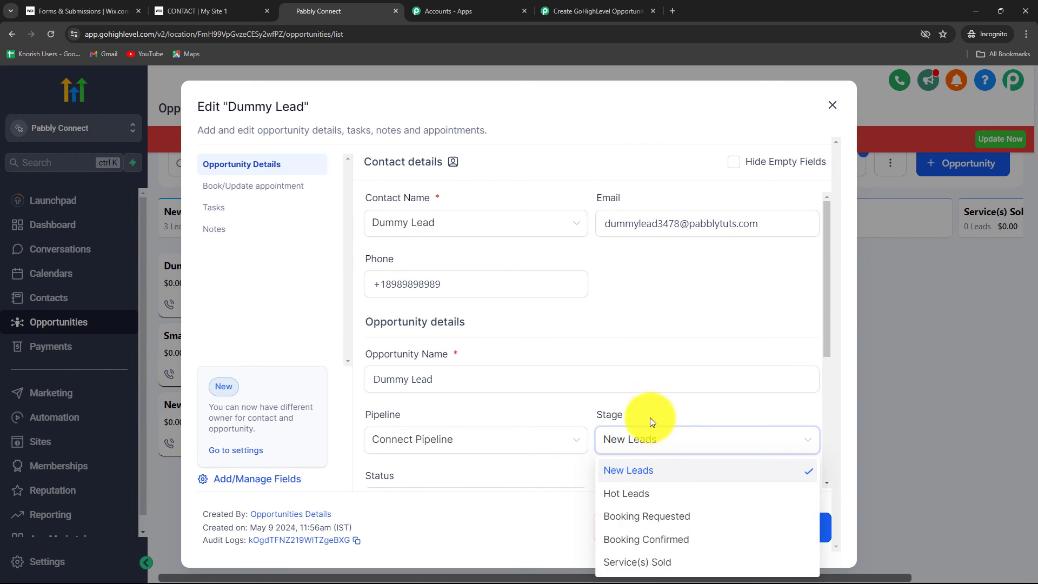
left_click(648, 397)
scroll(424, 417, "down", 1)
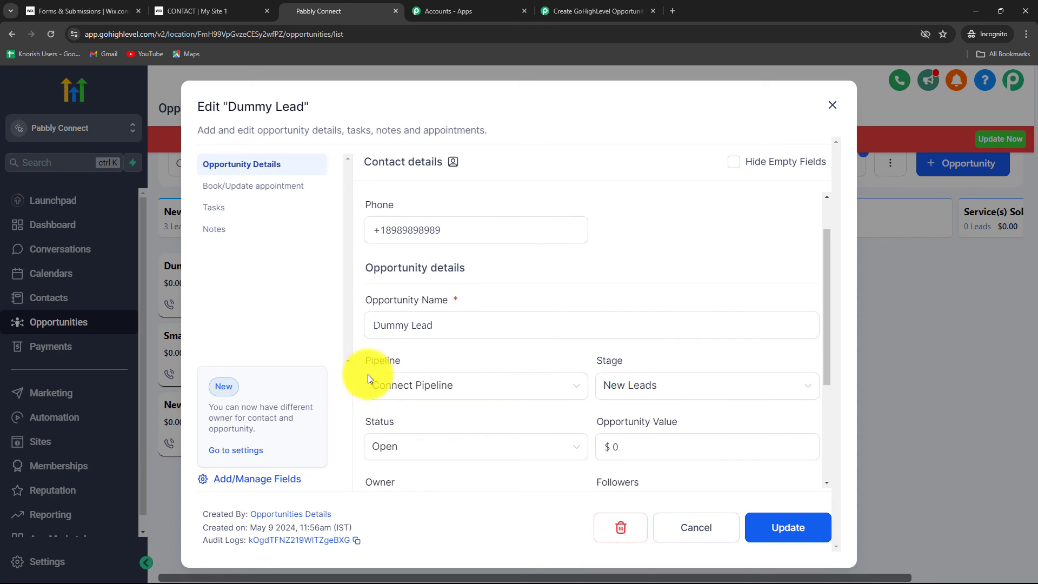
left_click(831, 108)
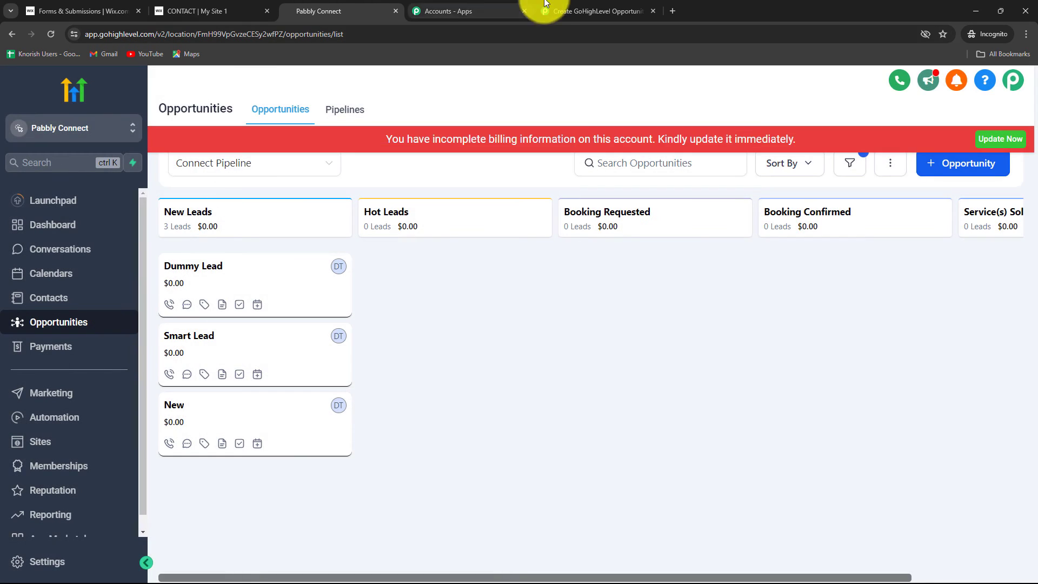
Switch to Wix's Forms and Submissions page and open the published Contact form on the live site.
left_click(562, 10)
scroll(887, 411, "up", 20)
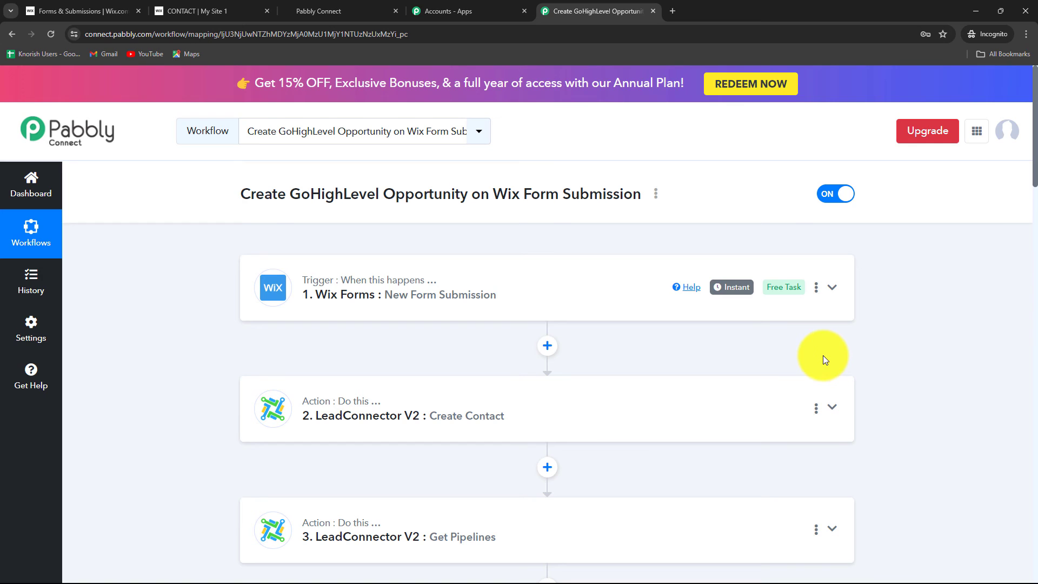
left_click(65, 11)
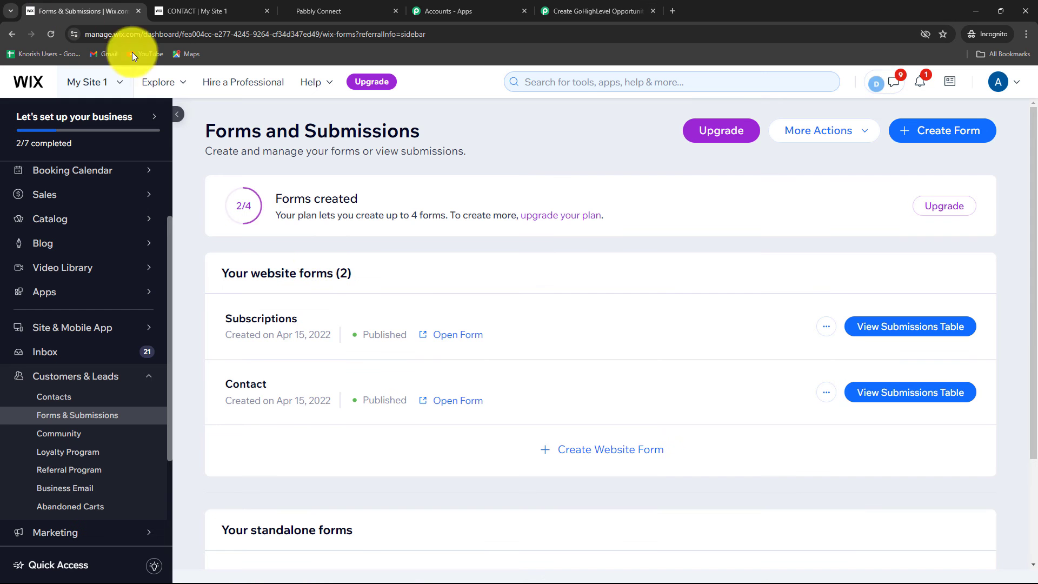
left_click(441, 401)
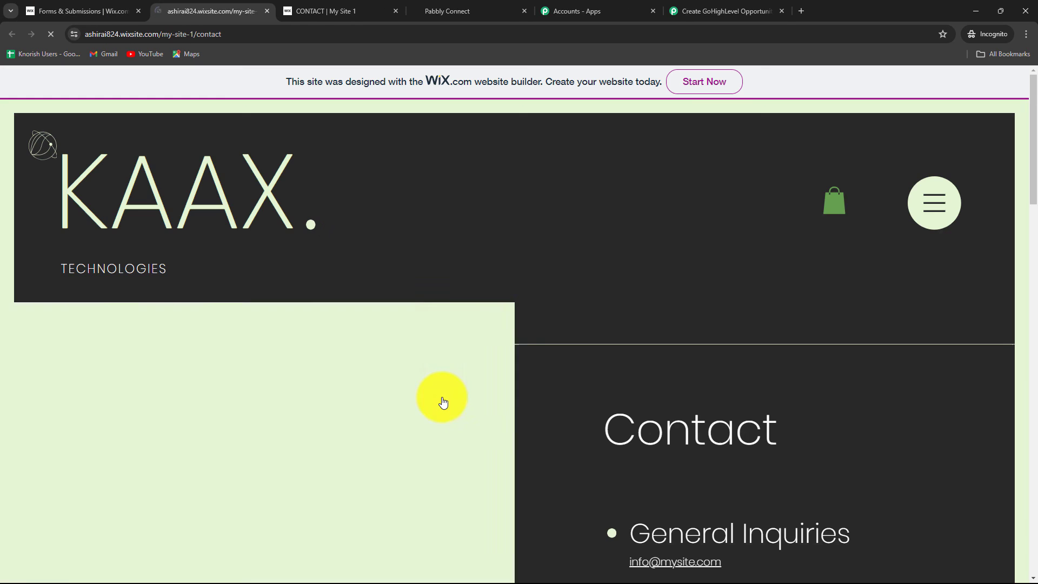
scroll(594, 385, "down", 14)
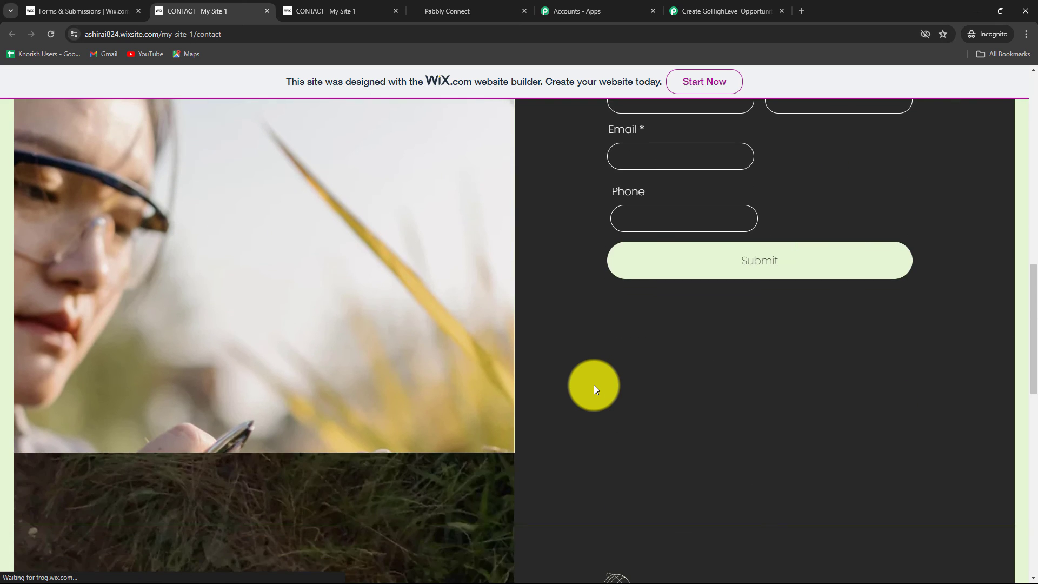
scroll(547, 410, "up", 3)
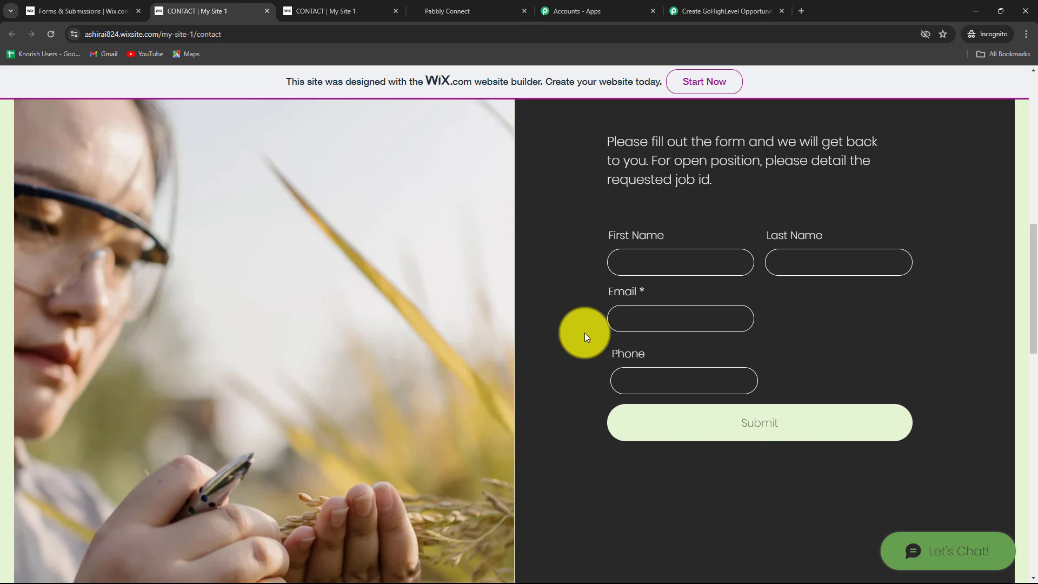
Fill in the contact form with a test lead's first name, last name, email and phone number, and submit it.
left_click(627, 266)
type("Test")
left_click(805, 262)
type("Lead")
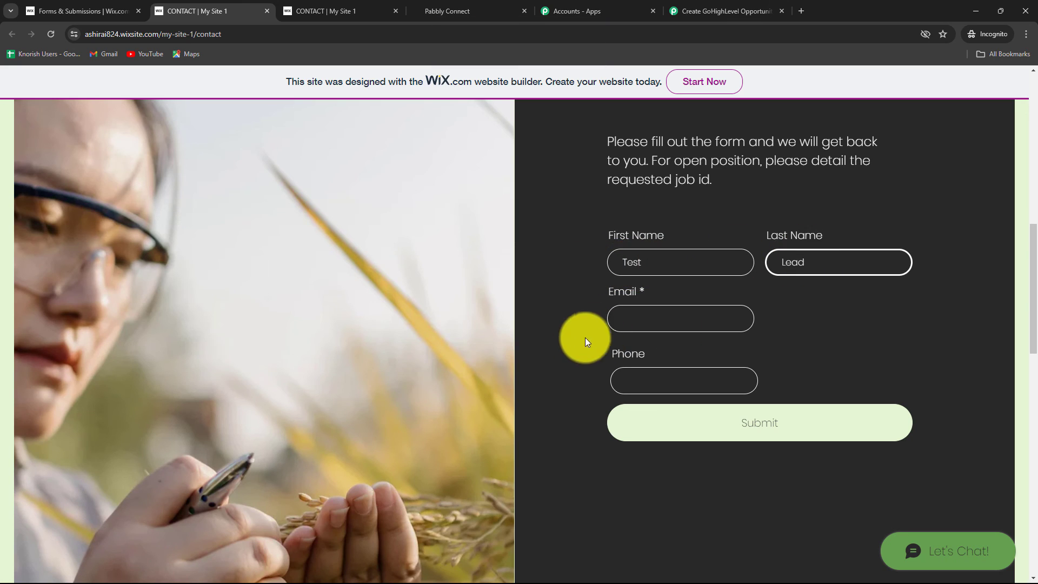
left_click(625, 319)
key("ctrl+v")
left_click(661, 384)
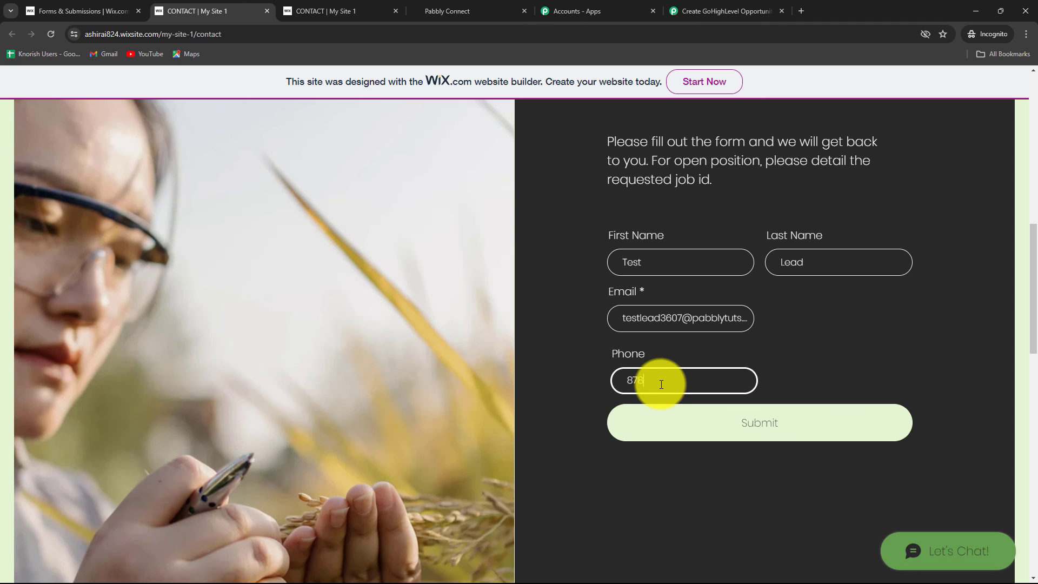
left_click(667, 414)
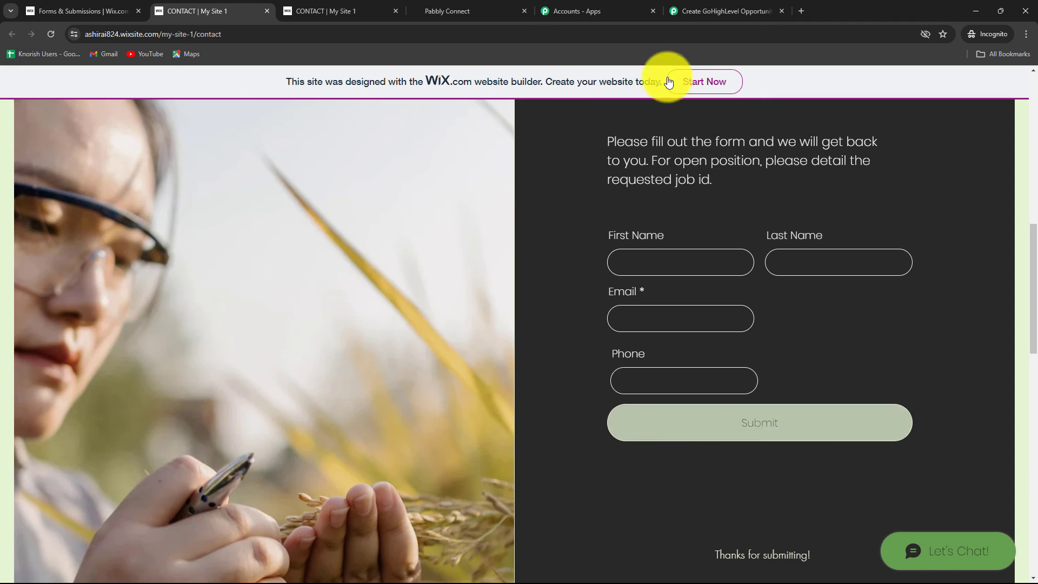
Switch to GoHighLevel and check the submitted lead in the contacts list, on the opportunities board and in its contact record.
scroll(720, 382, "up", 6)
scroll(720, 382, "up", 4)
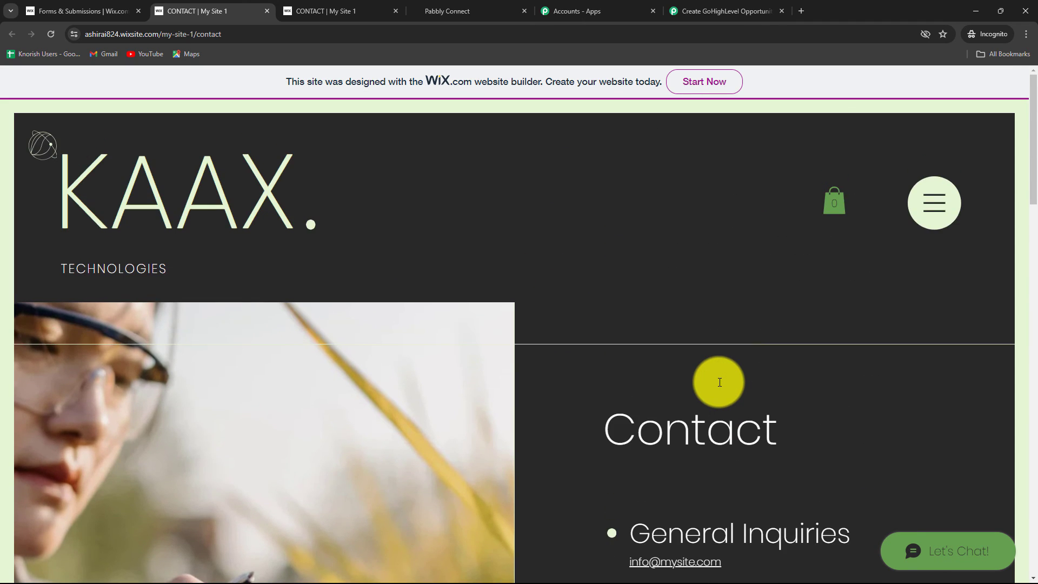
scroll(720, 383, "down", 8)
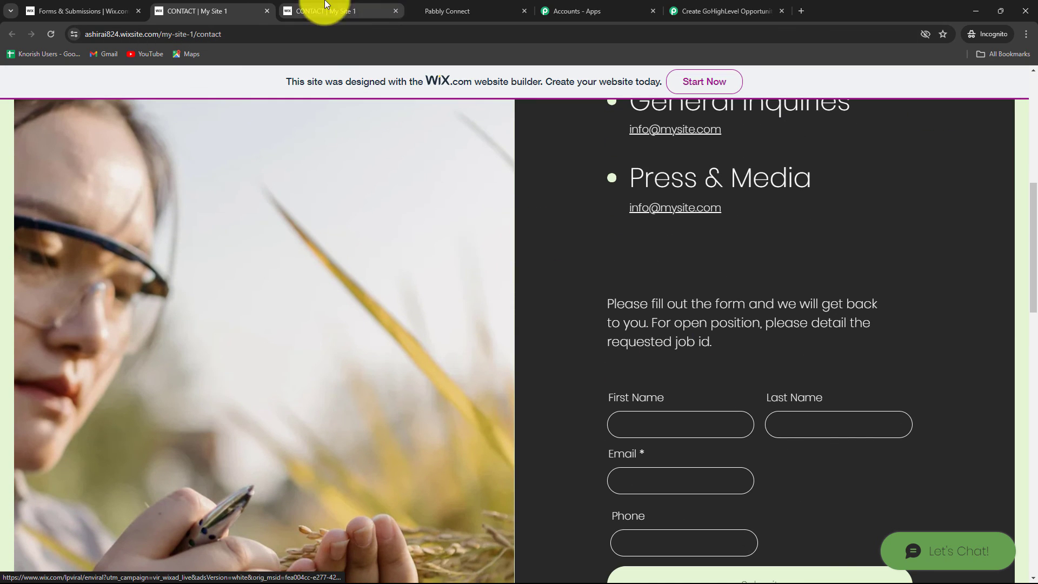
left_click(434, 14)
left_click(48, 298)
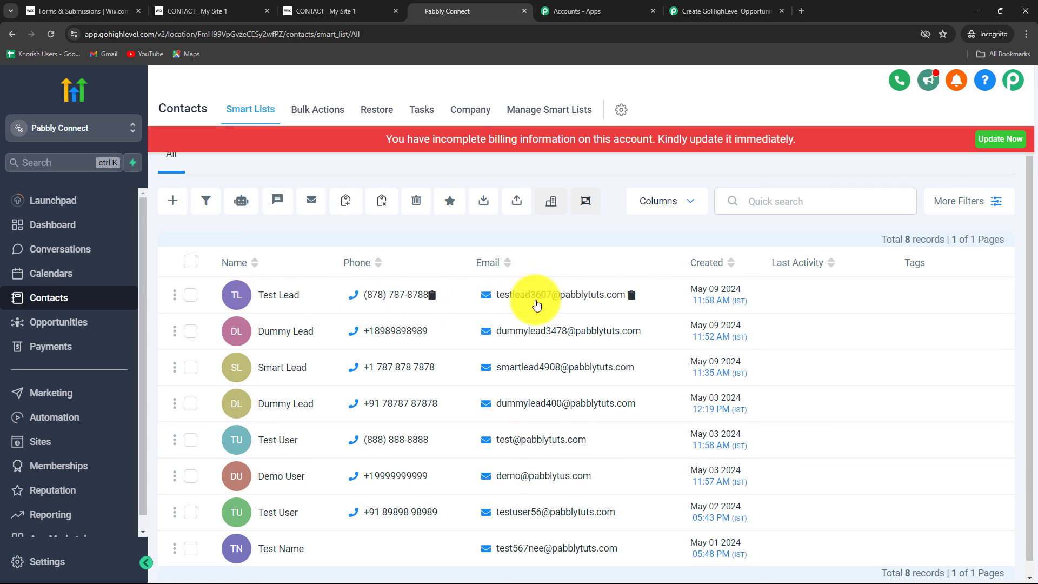
left_click(48, 322)
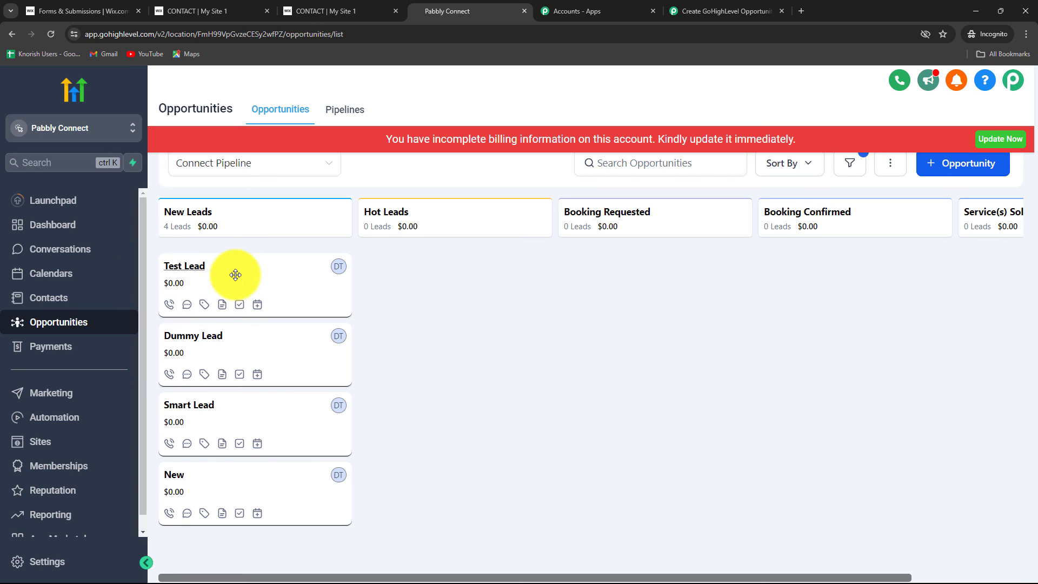
left_click(200, 272)
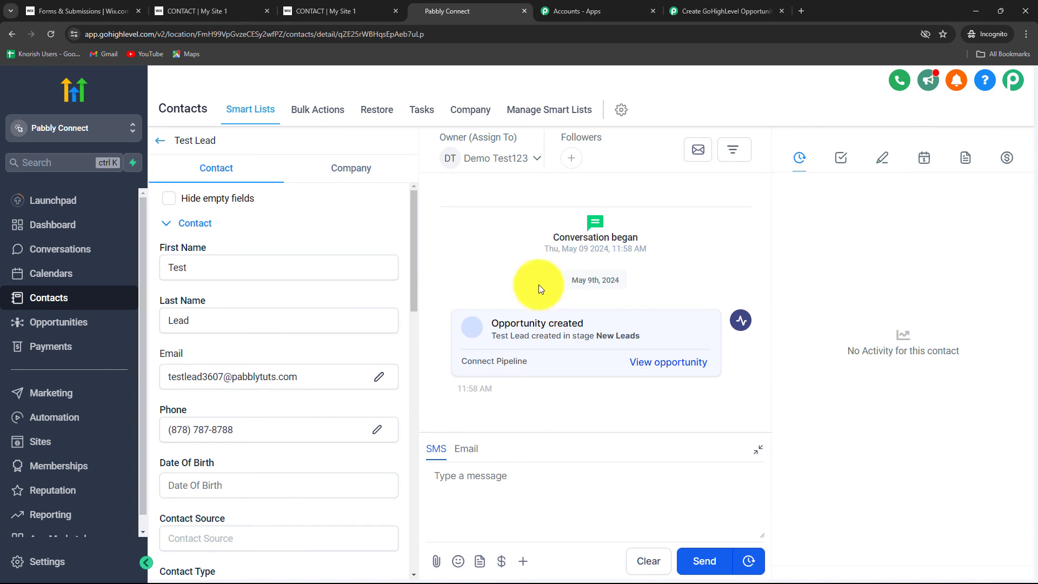
Switch back to the Pabbly Connect workflow and review its Wix Forms trigger and LeadConnector V2 actions.
left_click(719, 10)
scroll(904, 346, "down", 3)
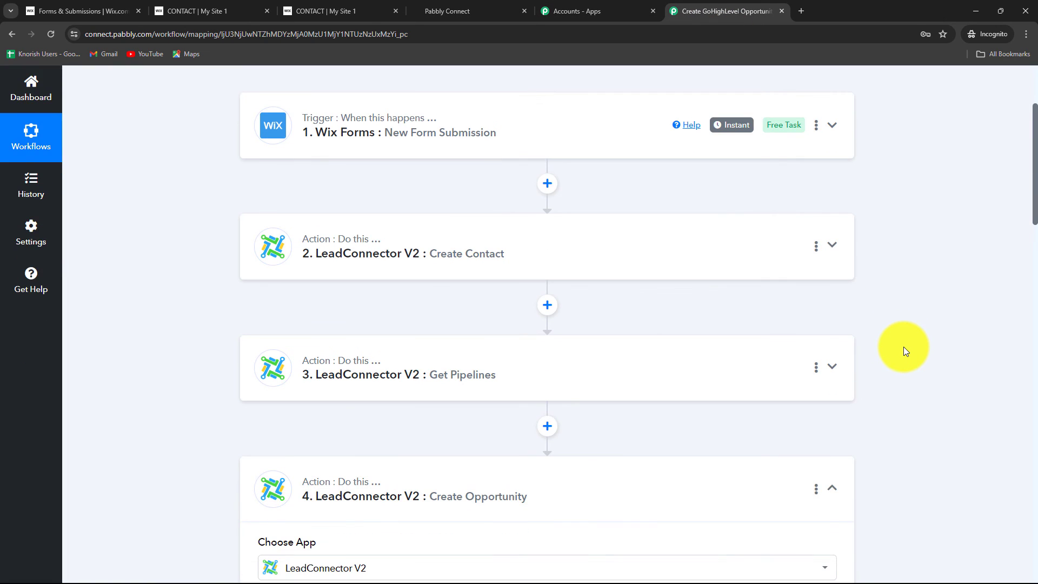
scroll(938, 400, "up", 3)
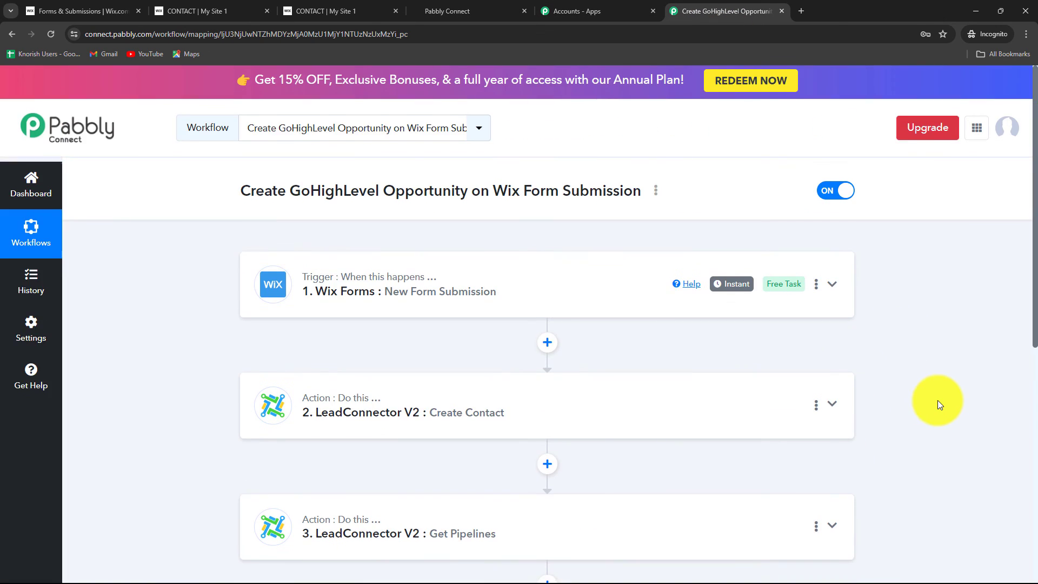
scroll(937, 400, "down", 2)
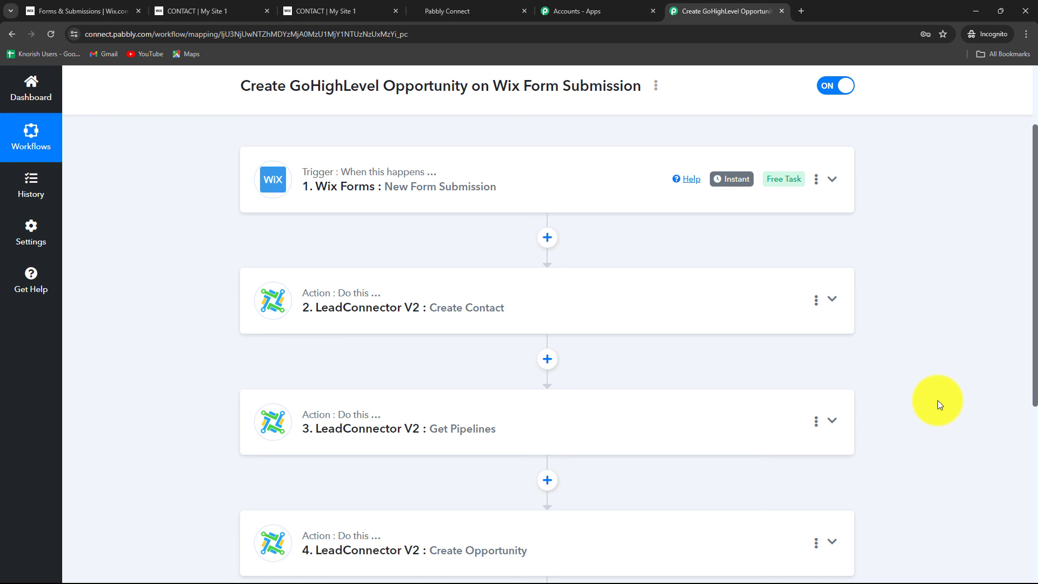
scroll(937, 401, "down", 2)
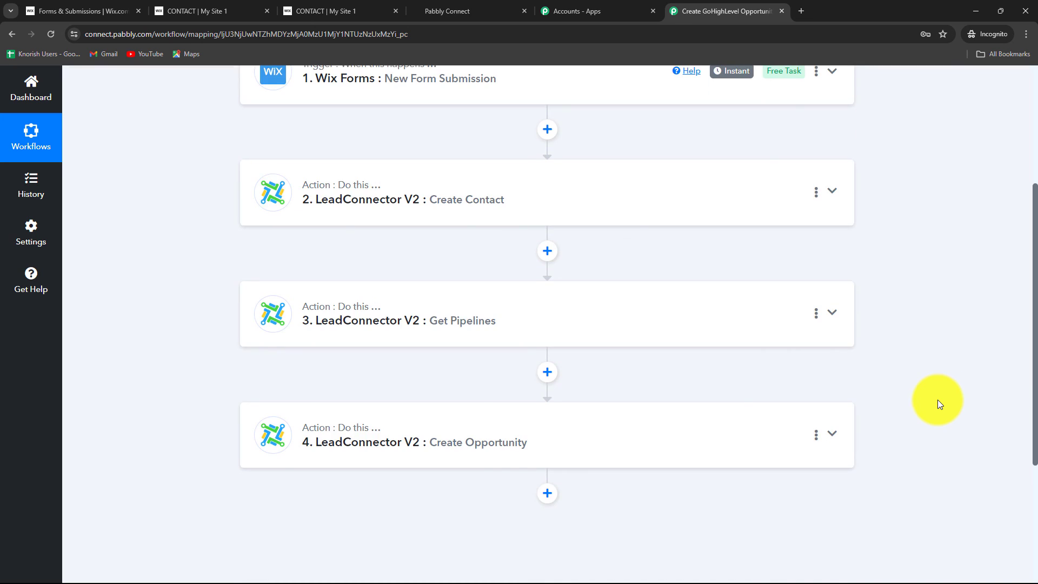
scroll(937, 403, "up", 4)
scroll(937, 400, "down", 3)
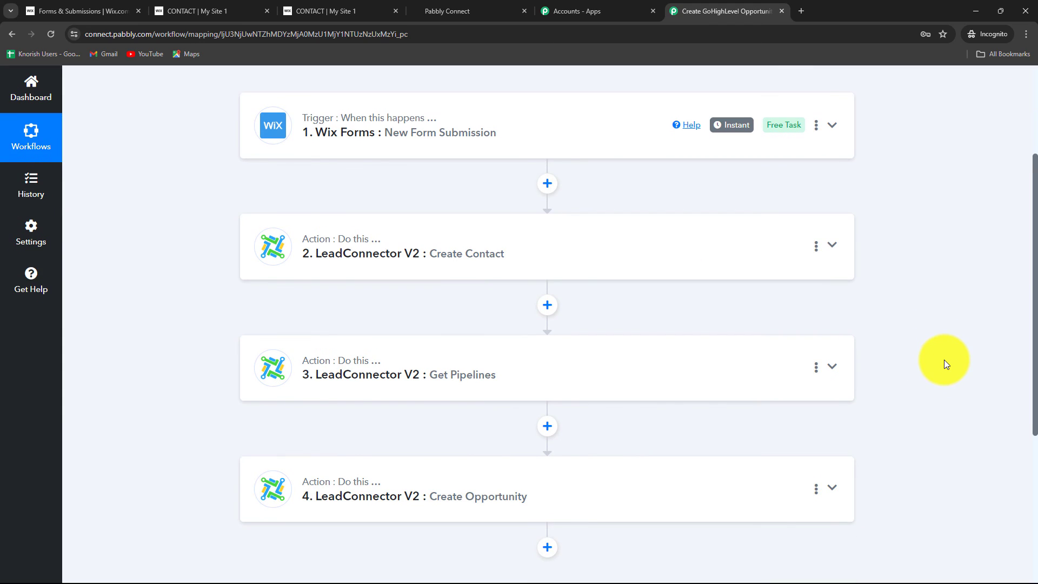